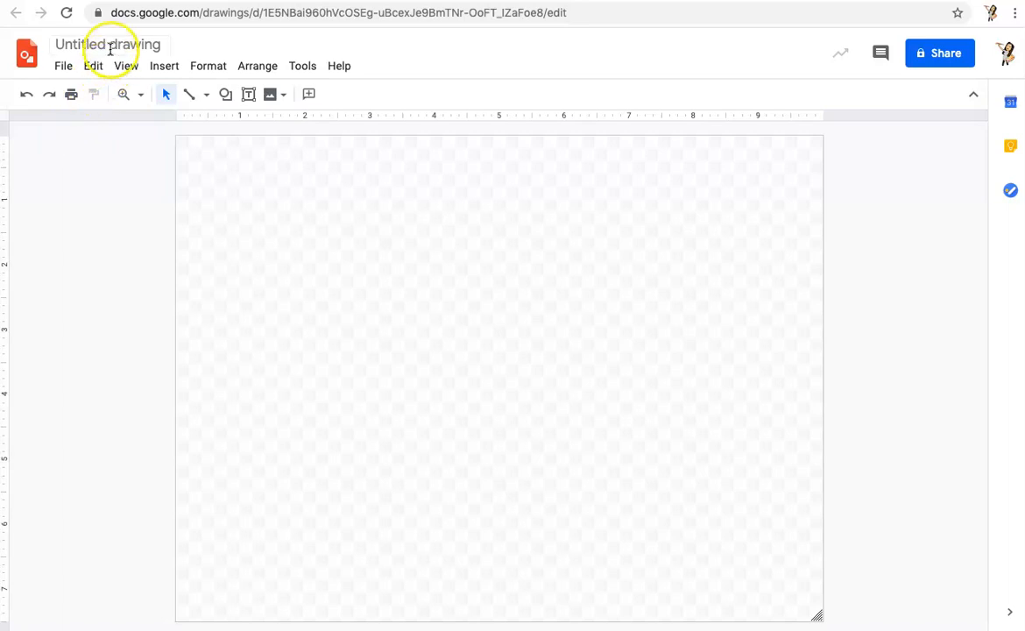
# Rename the untitled drawing with the teacher's name followed by "_ Emoji"
pyautogui.write('Mrs. Martinez ')
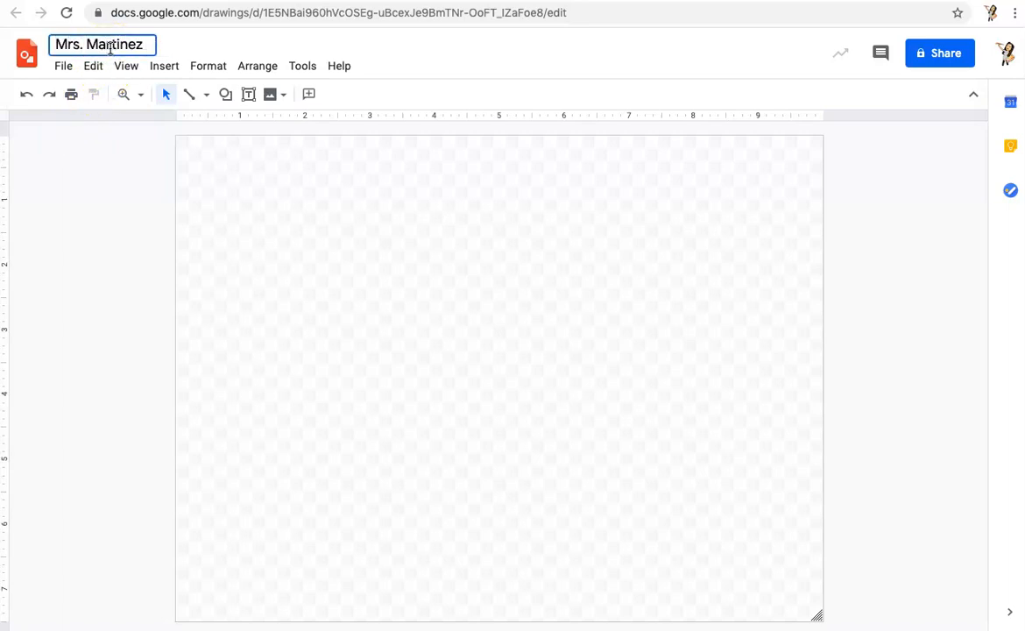
pyautogui.write('_ Emoji')
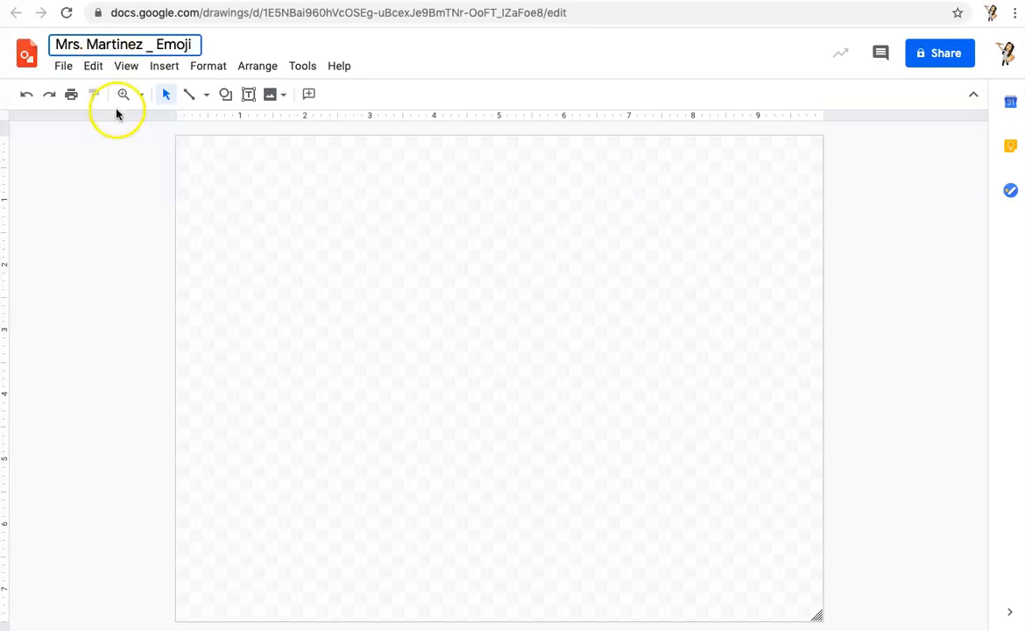
pyautogui.click(85, 161)
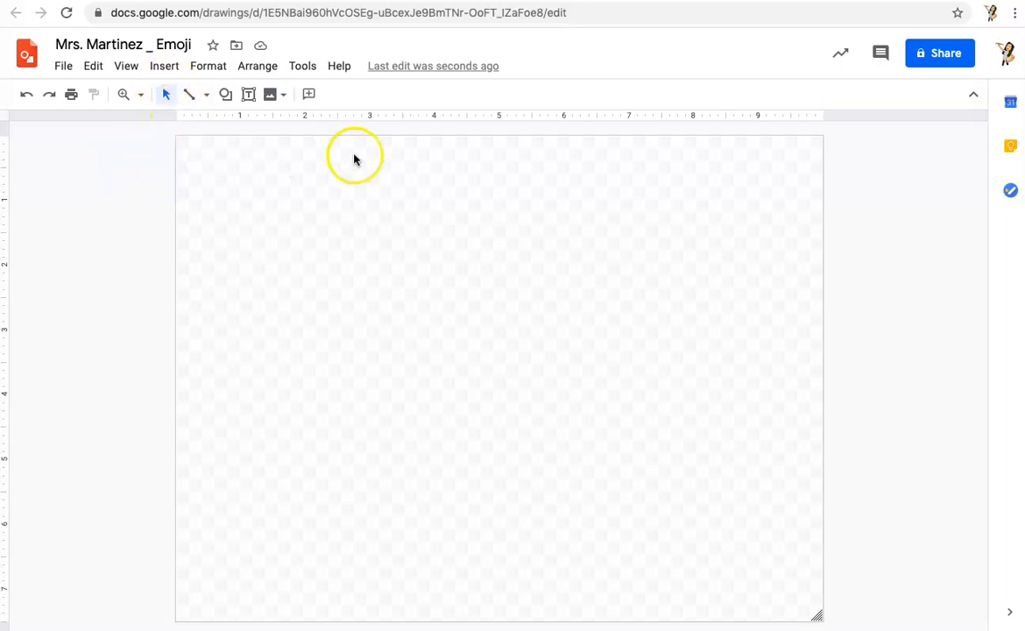
# Draw a large circle about 6.4 inches in diameter on the canvas for the emoji's face
pyautogui.click(232, 102)
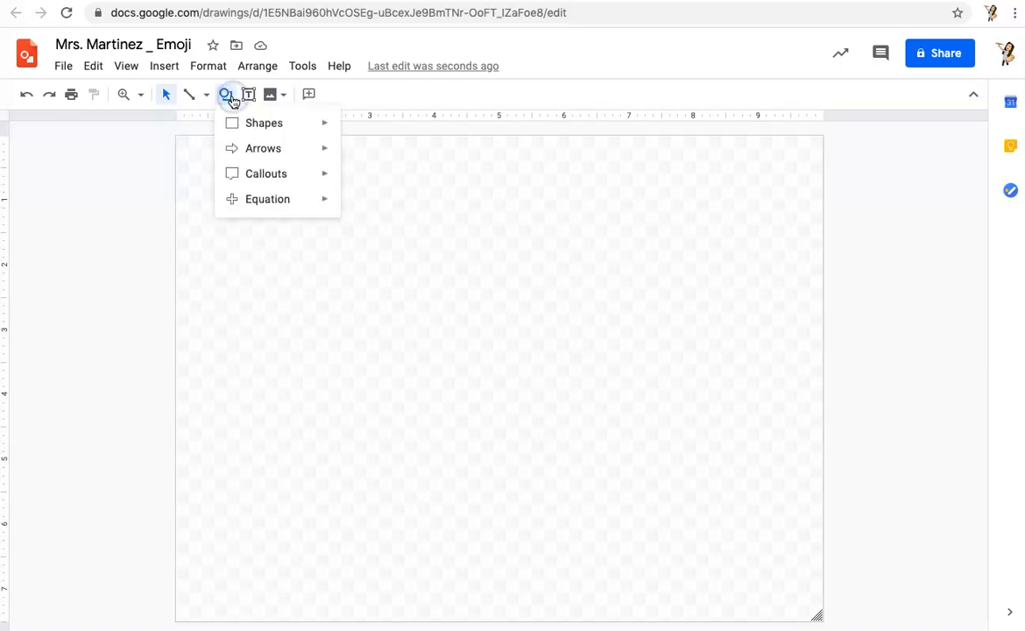
pyautogui.moveTo(250, 126)
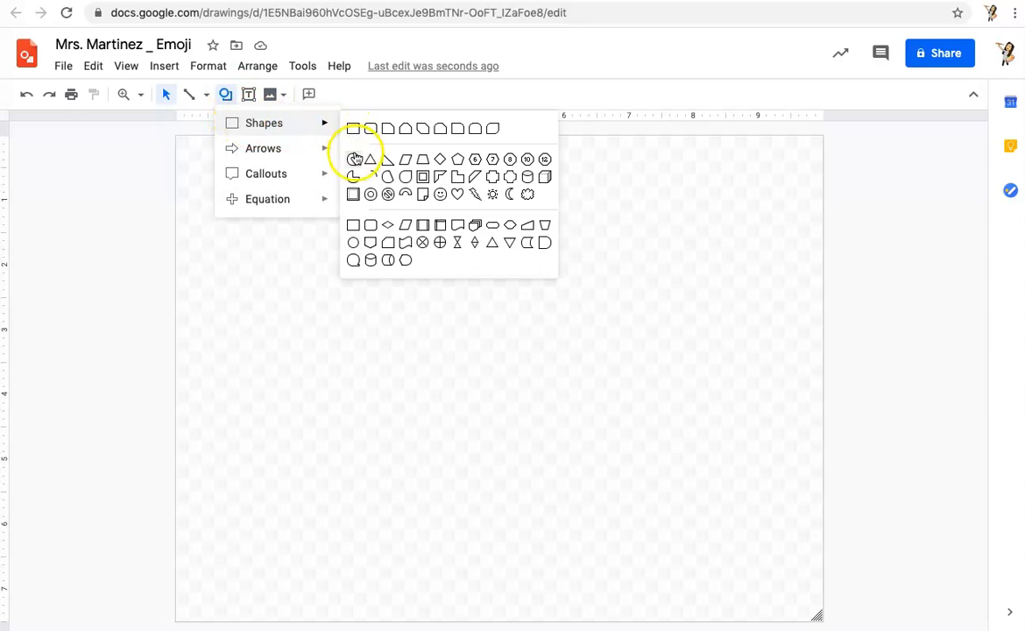
pyautogui.click(356, 154)
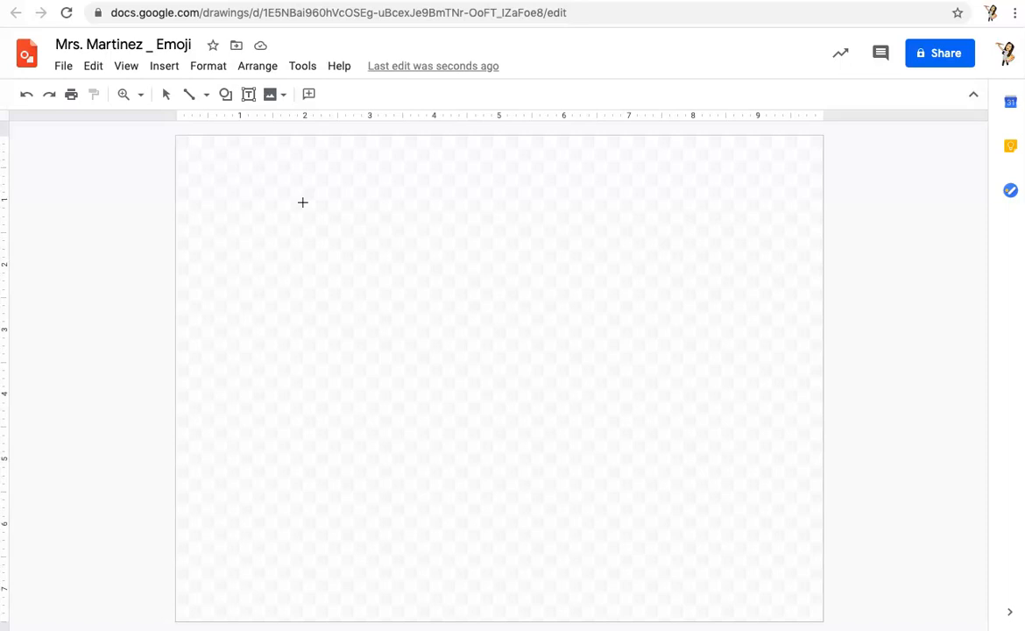
pyautogui.moveTo(252, 165); pyautogui.dragTo(667, 315)
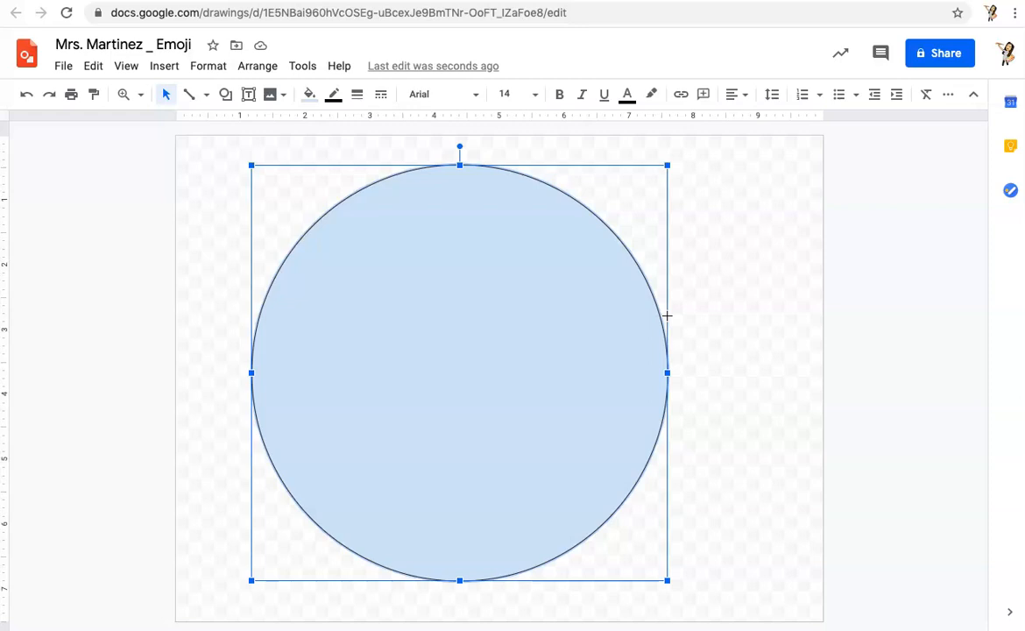
# Make the face circle's fill transparent and set its border weight to 4px
pyautogui.click(311, 98)
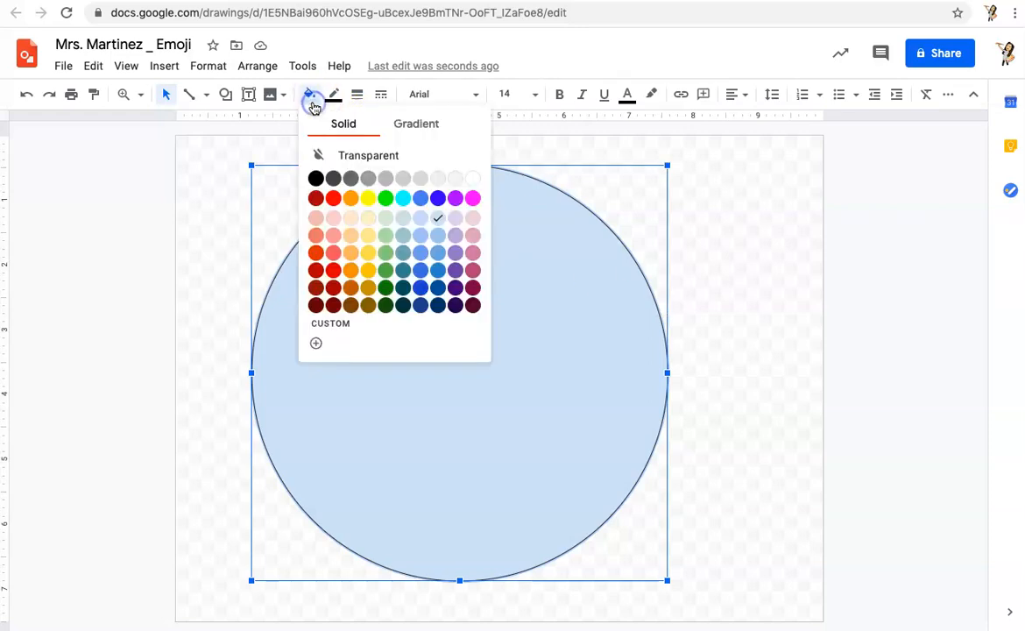
pyautogui.click(347, 158)
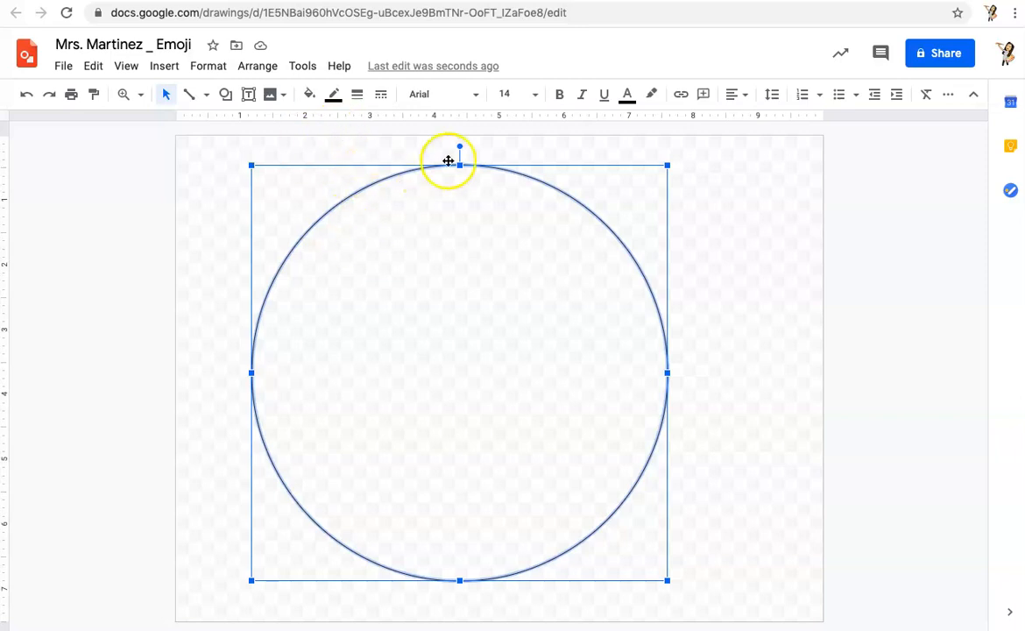
pyautogui.click(358, 95)
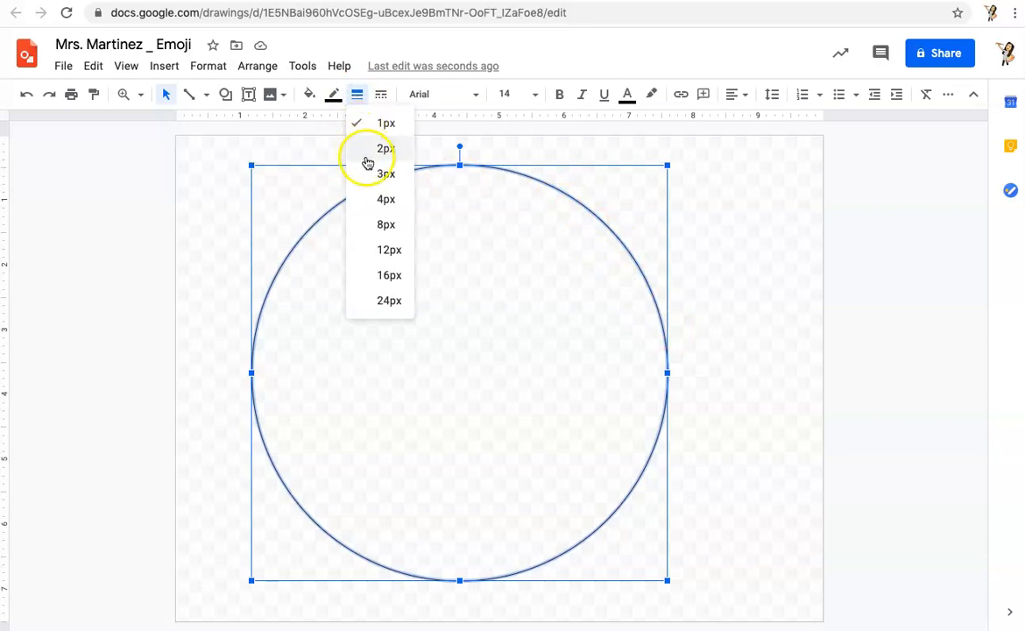
pyautogui.click(367, 198)
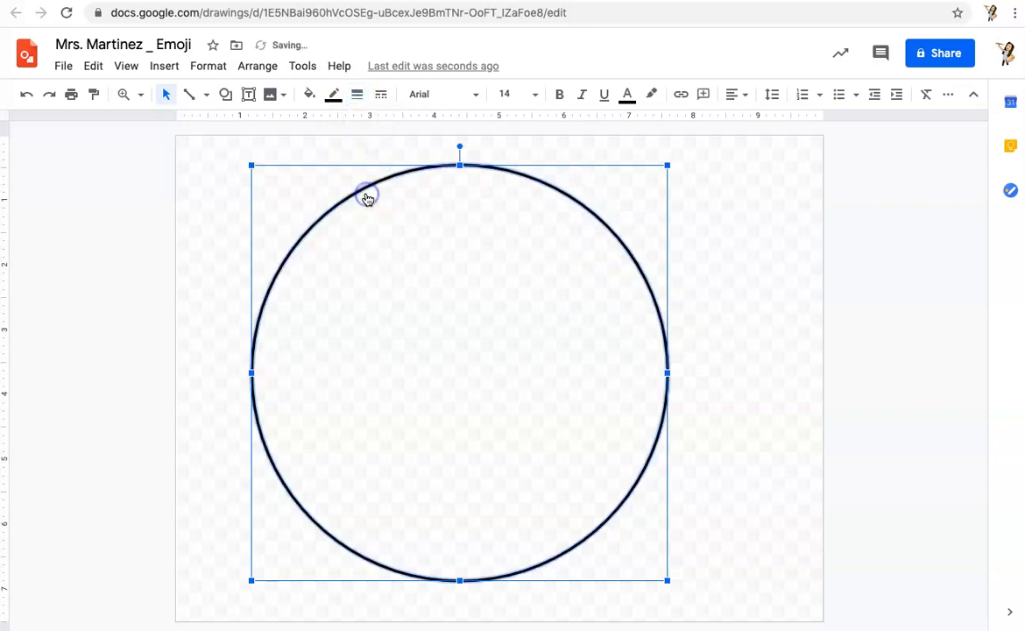
pyautogui.click(122, 269)
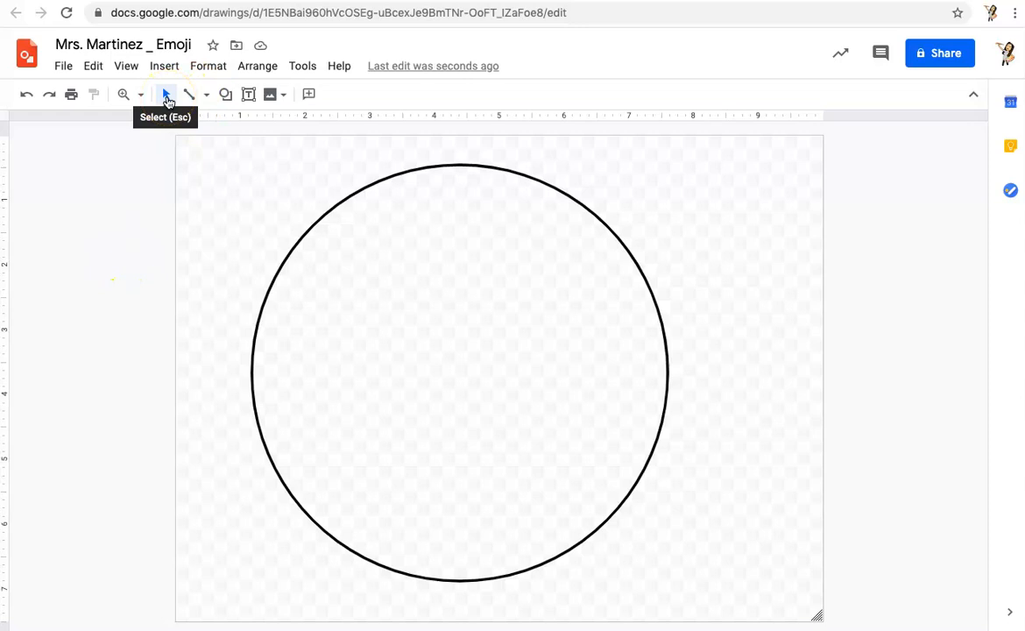
# Move the face circle sideways so it is centred horizontally on the canvas
pyautogui.click(337, 205)
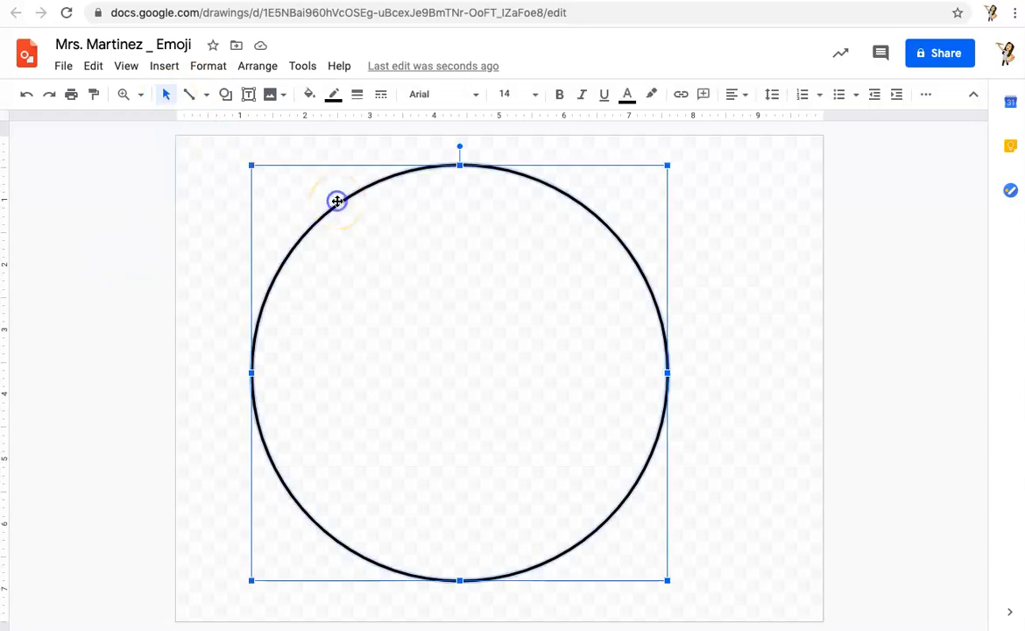
pyautogui.click(343, 206)
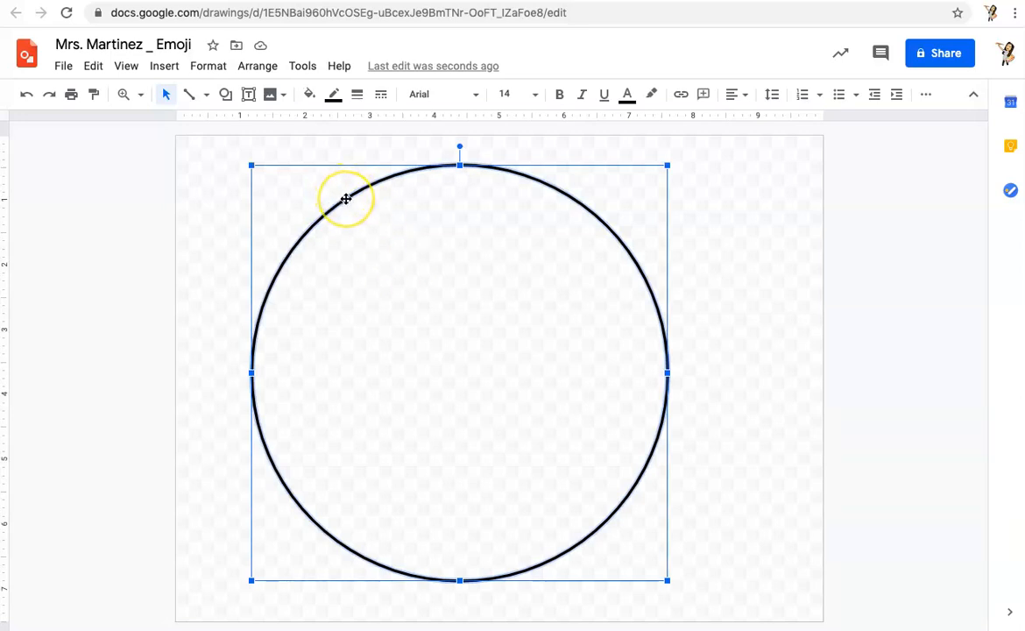
pyautogui.moveTo(346, 199); pyautogui.dragTo(385, 199)
pyautogui.click(140, 288)
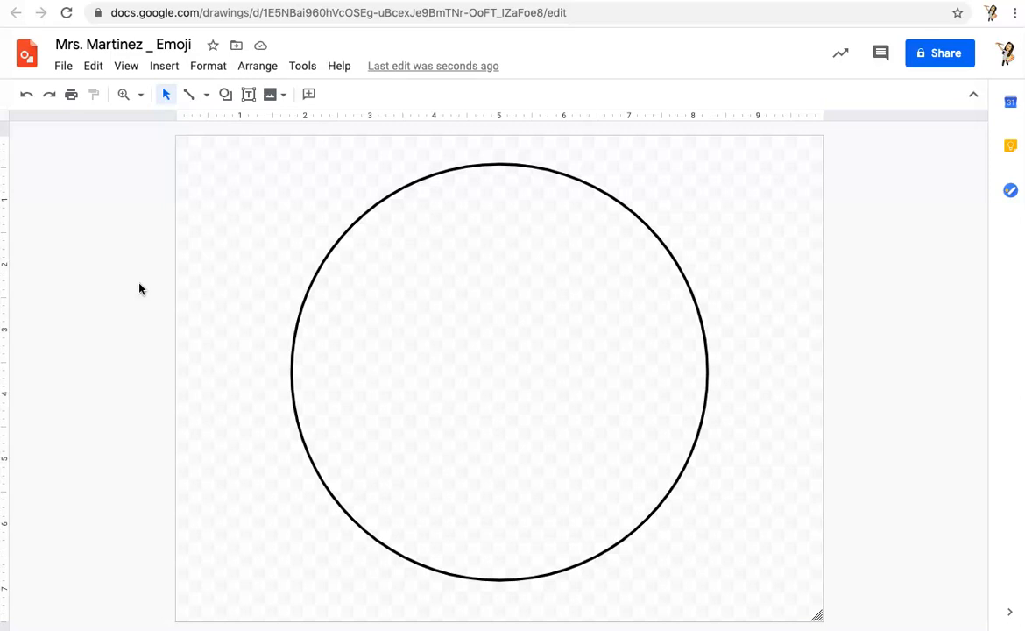
# Shrink the face circle proportionally to about 6 inches in diameter and recentre it horizontally on the canvas
pyautogui.click(351, 229)
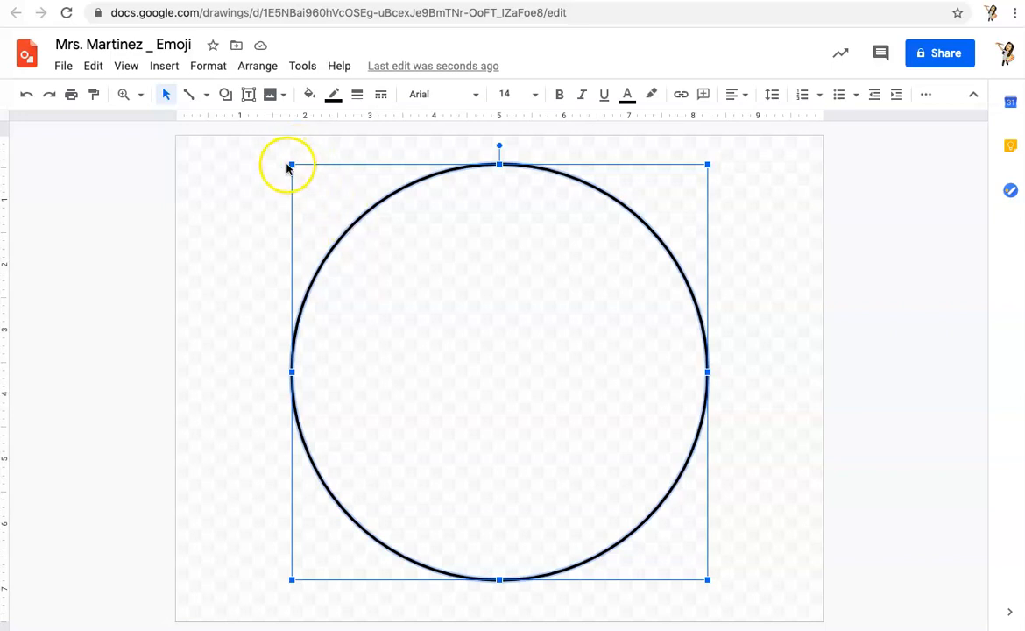
pyautogui.moveTo(290, 162); pyautogui.dragTo(316, 188)
pyautogui.click(121, 320)
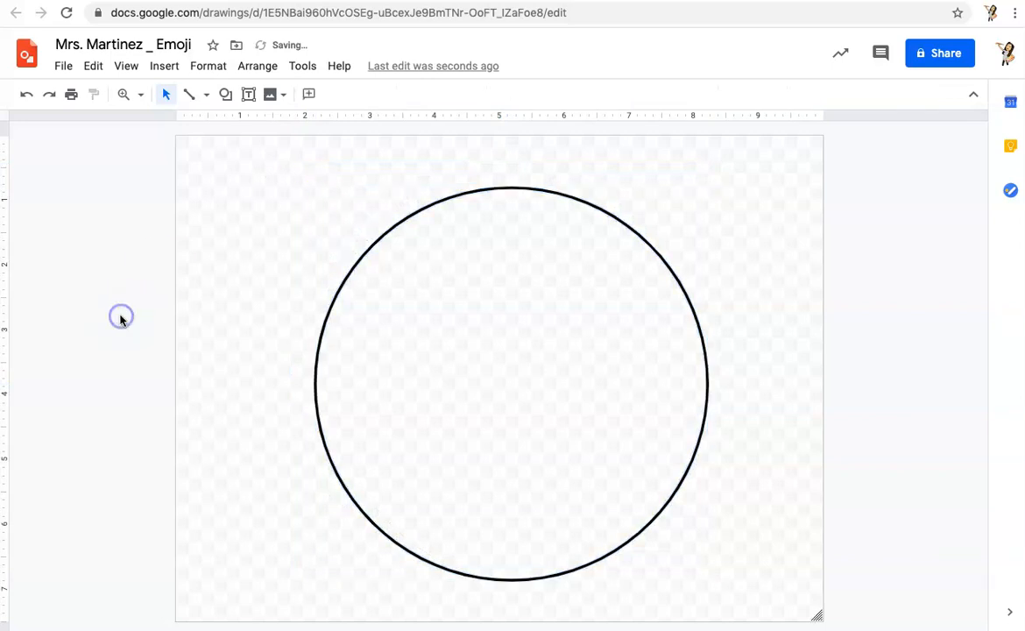
pyautogui.moveTo(387, 364); pyautogui.dragTo(373, 361)
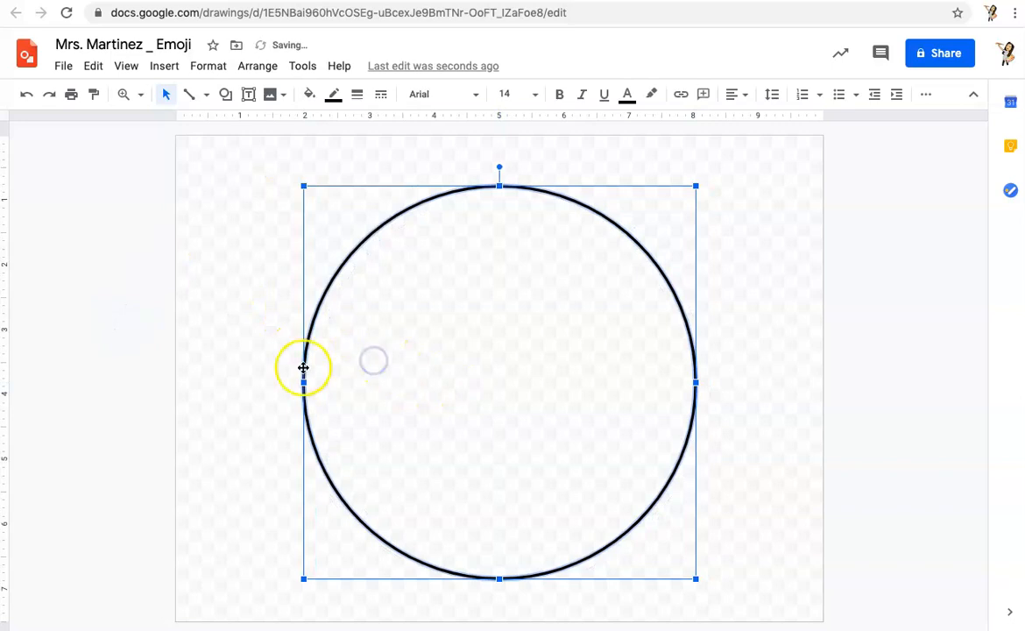
pyautogui.click(123, 377)
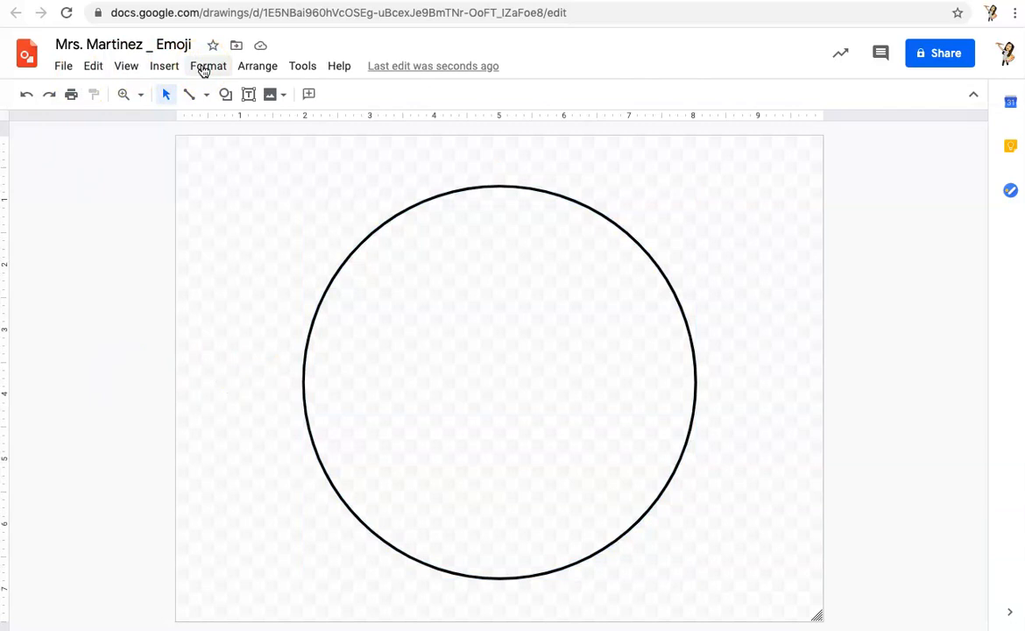
# Search the web for images of "frida kahlo" to insert into the drawing
pyautogui.click(164, 66)
pyautogui.moveTo(175, 94)
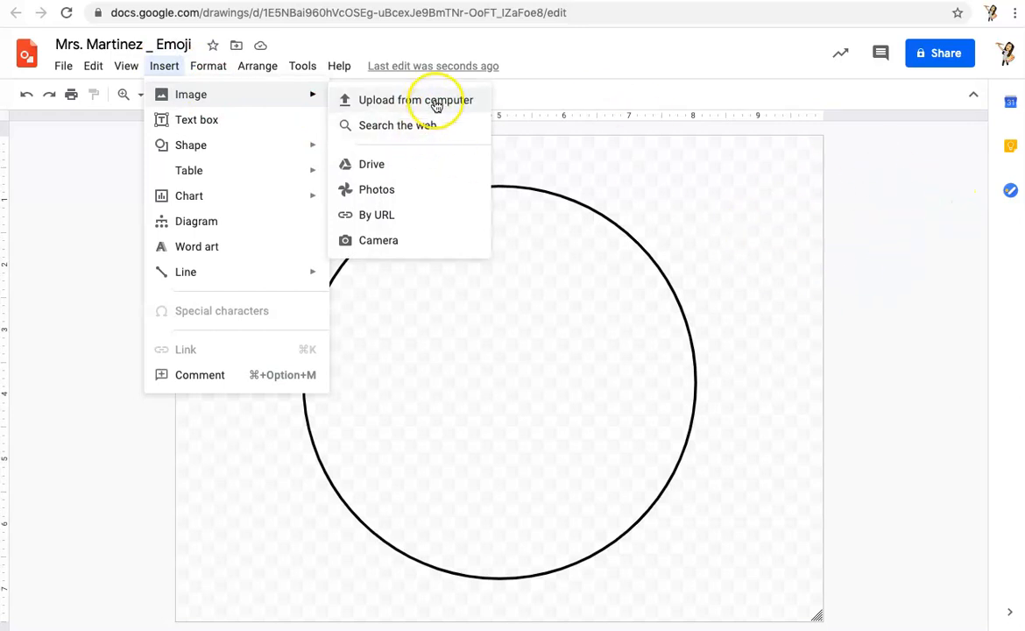
pyautogui.click(388, 124)
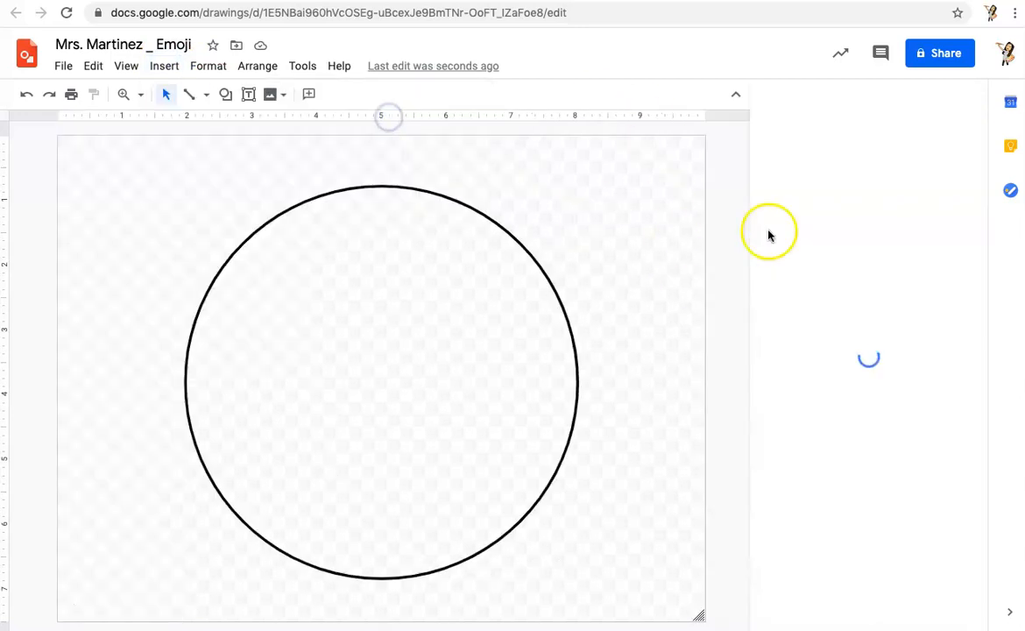
pyautogui.click(809, 107)
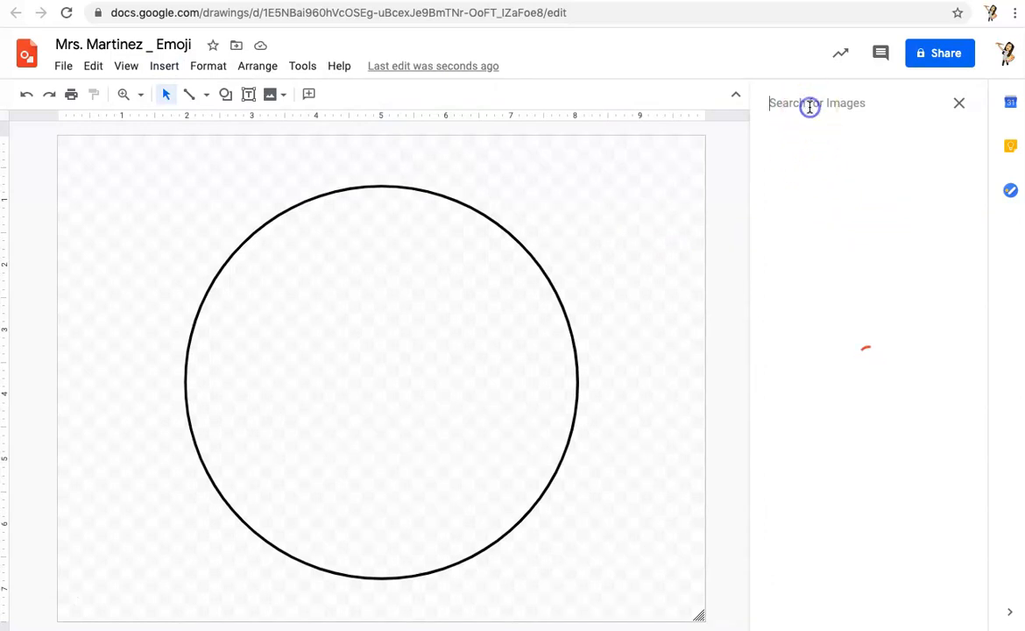
pyautogui.write('a')
pyautogui.press('BackSpace')
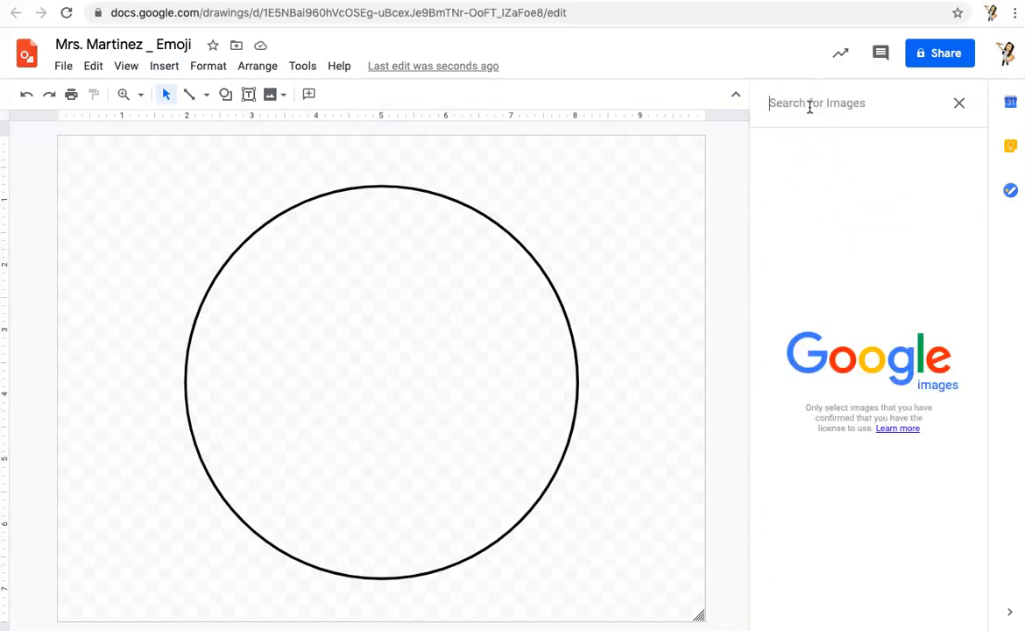
pyautogui.write('frida')
pyautogui.press('BackSpace')
pyautogui.write('da')
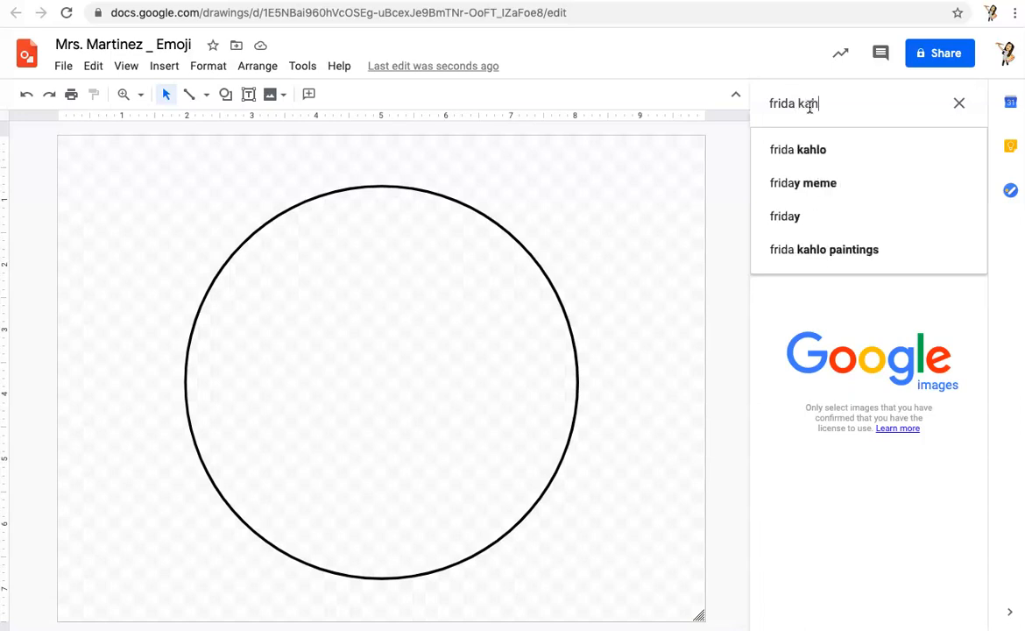
pyautogui.press('Return')
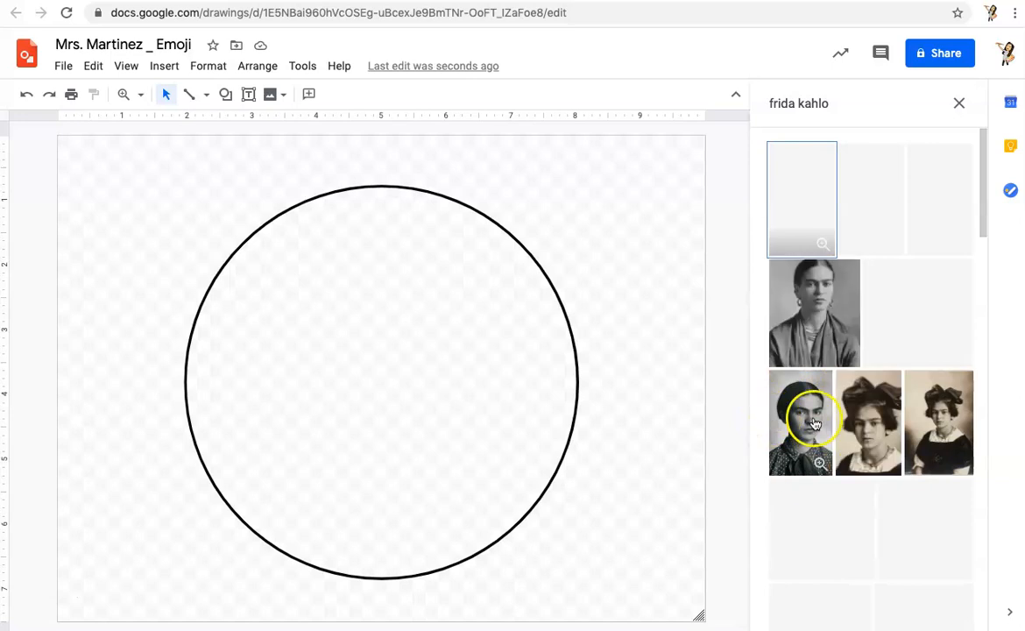
# Insert the black-and-white portrait with crossed arms, scale it down, and place it over the canvas's right edge beside the circle
pyautogui.doubleClick(812, 315)
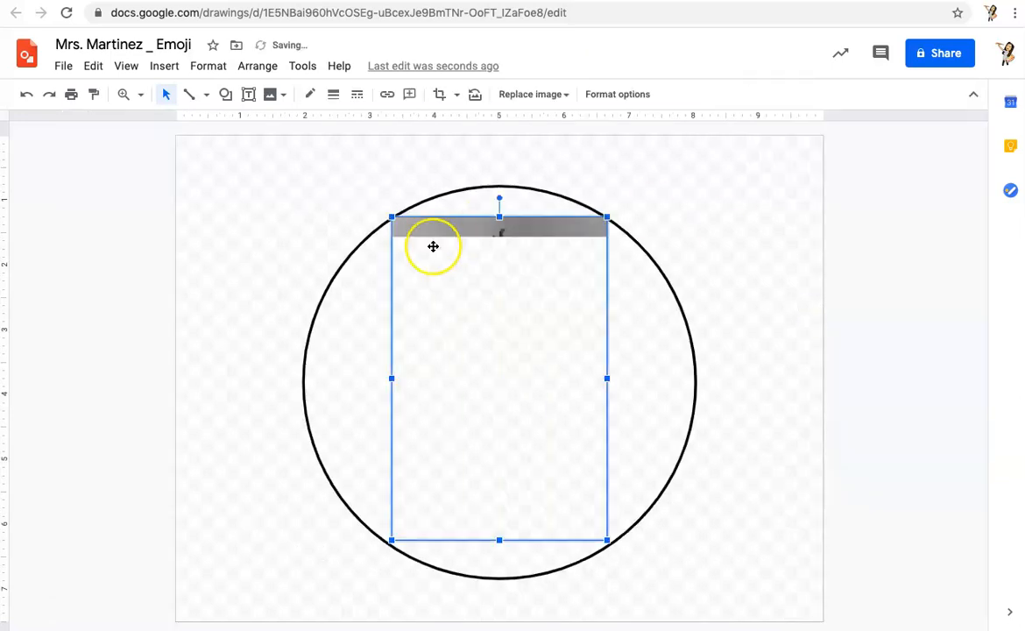
pyautogui.moveTo(393, 217); pyautogui.dragTo(447, 300)
pyautogui.moveTo(508, 386); pyautogui.dragTo(826, 263)
pyautogui.click(876, 476)
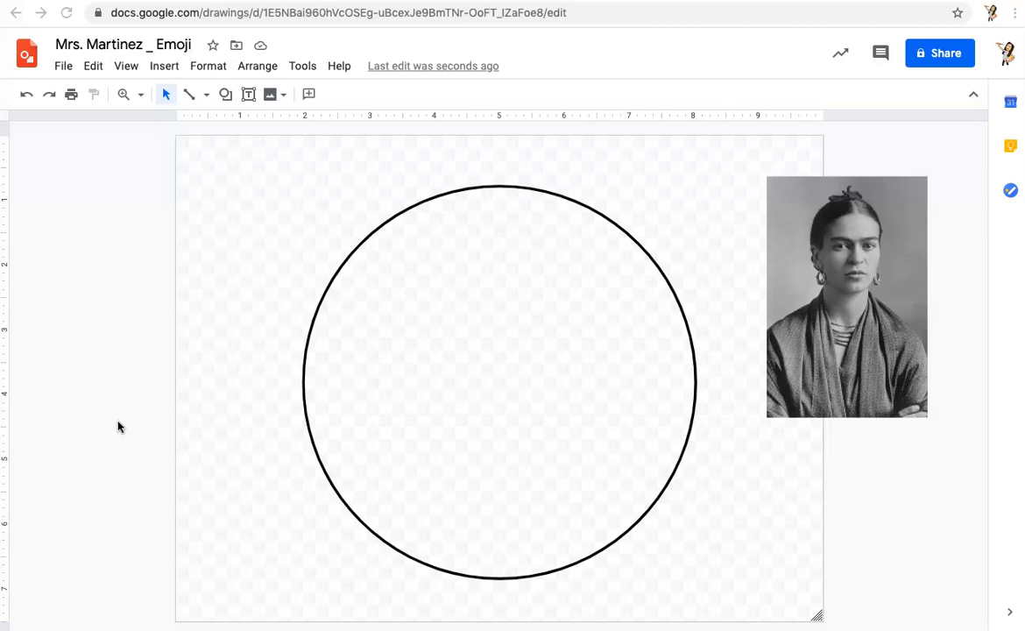
# Draw a horizontal oval about 1.8 inches wide and 0.9 inches tall in the upper-left part of the face circle
pyautogui.click(225, 94)
pyautogui.moveTo(284, 127)
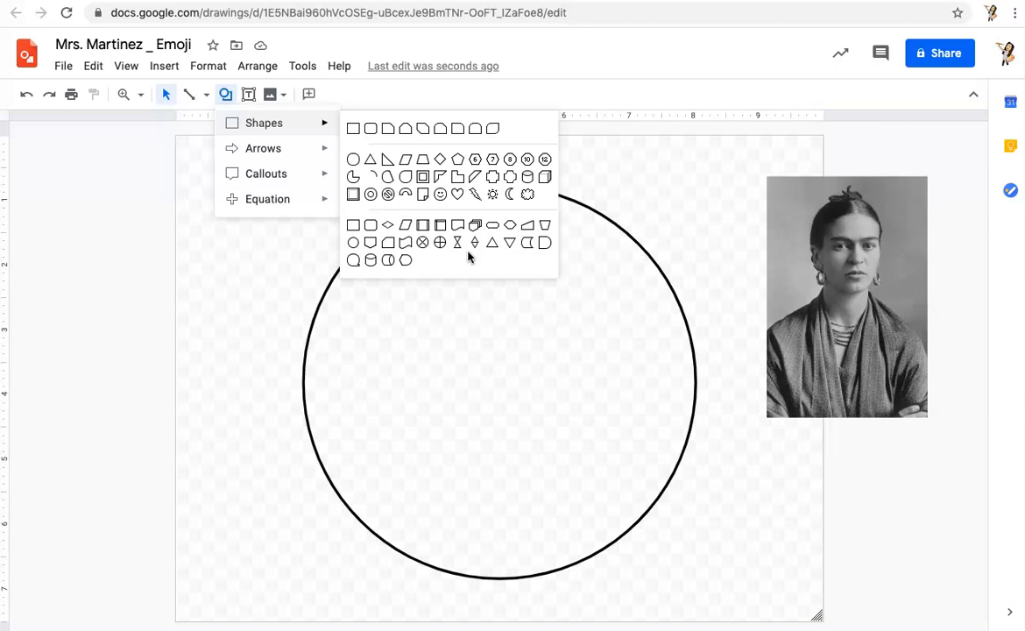
pyautogui.click(353, 169)
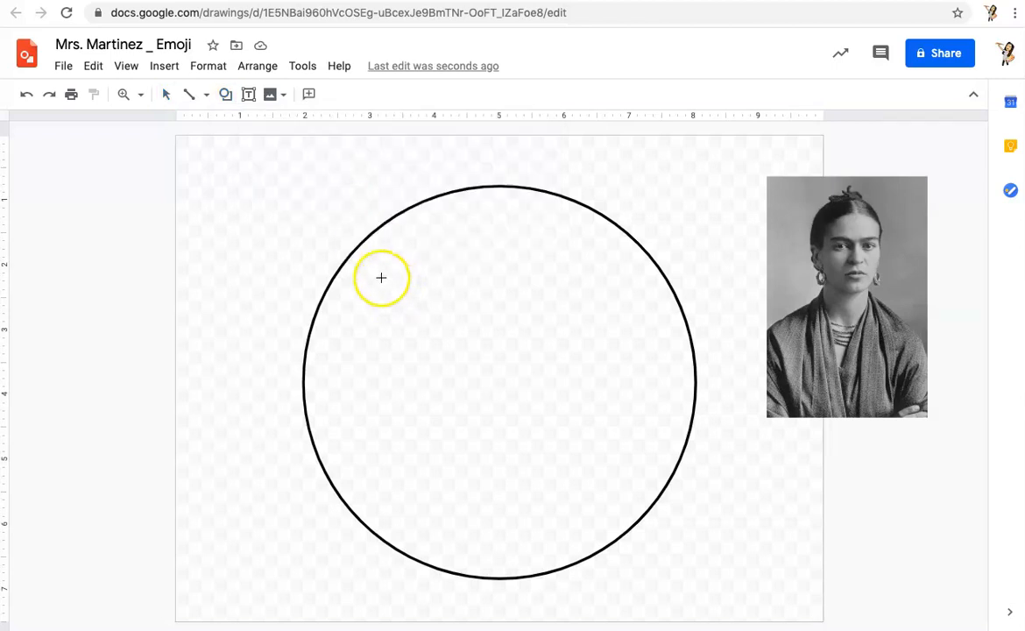
pyautogui.moveTo(381, 278); pyautogui.dragTo(495, 334)
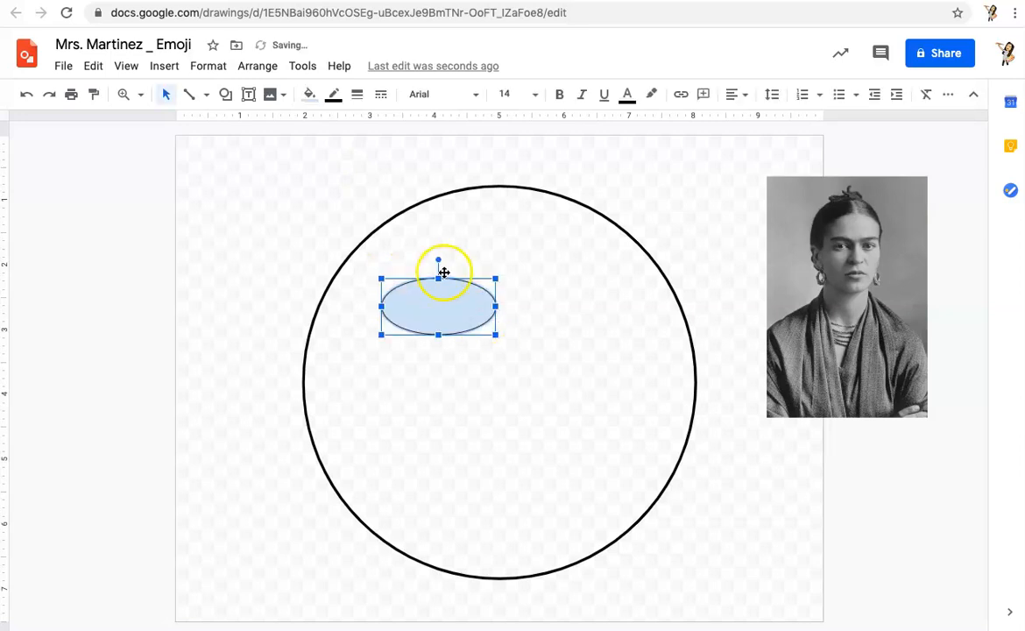
# Reduce the oval to about 1.6 inches wide and 0.7 inches tall and reposition it slightly within the face's upper left
pyautogui.moveTo(438, 283); pyautogui.dragTo(438, 291)
pyautogui.moveTo(499, 307); pyautogui.dragTo(485, 311)
pyautogui.moveTo(420, 319); pyautogui.dragTo(430, 305)
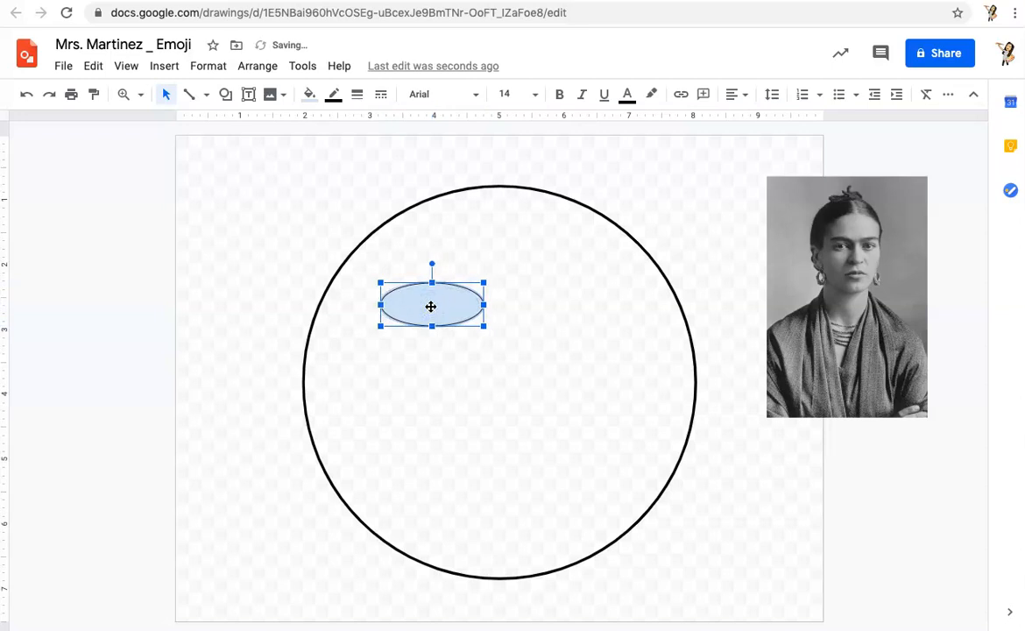
# Copy the oval eye, paste it, and place the copy level with the original, with centers about 2.2 inches apart, in the face's upper right
pyautogui.click(432, 316)
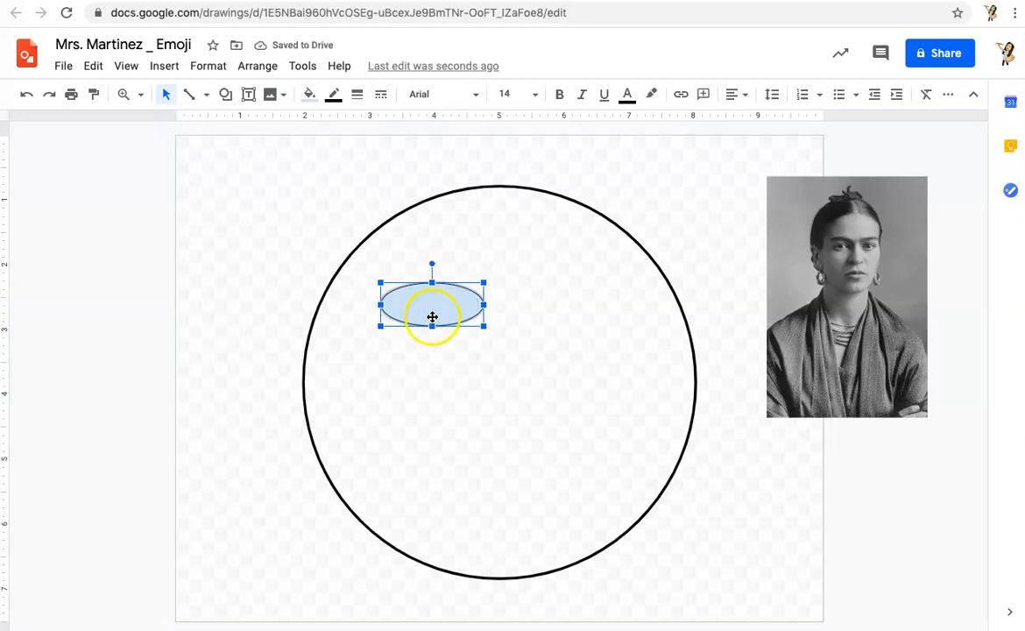
pyautogui.click(93, 66)
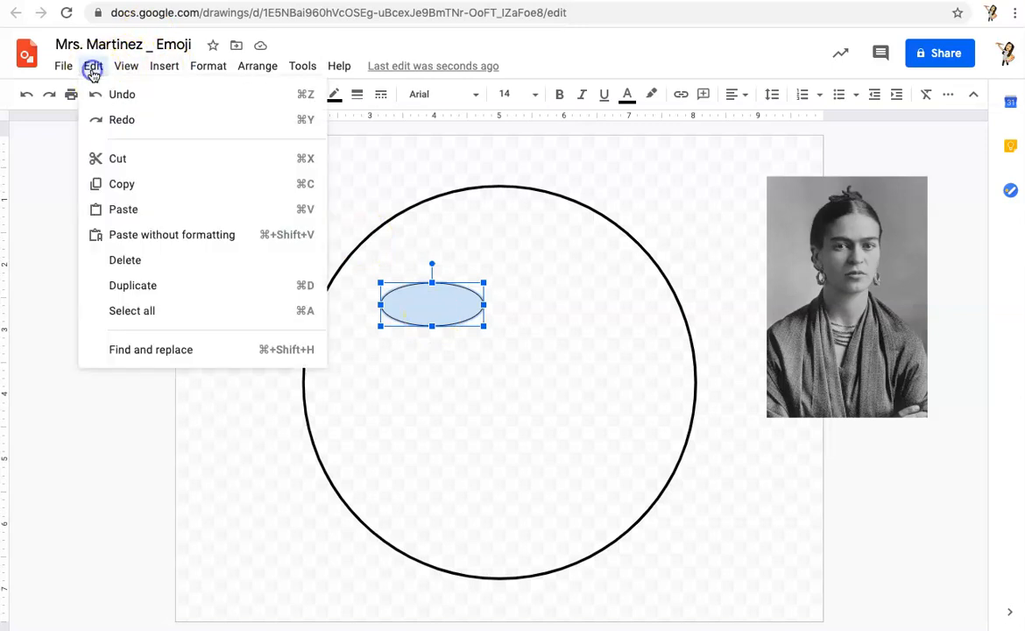
pyautogui.click(99, 194)
pyautogui.click(585, 277)
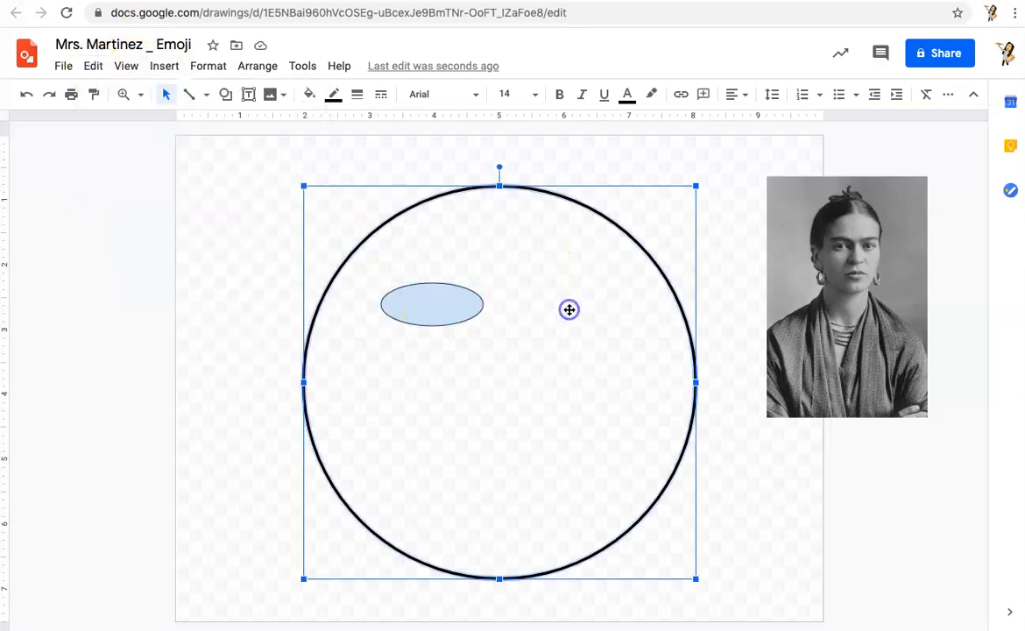
pyautogui.click(726, 240)
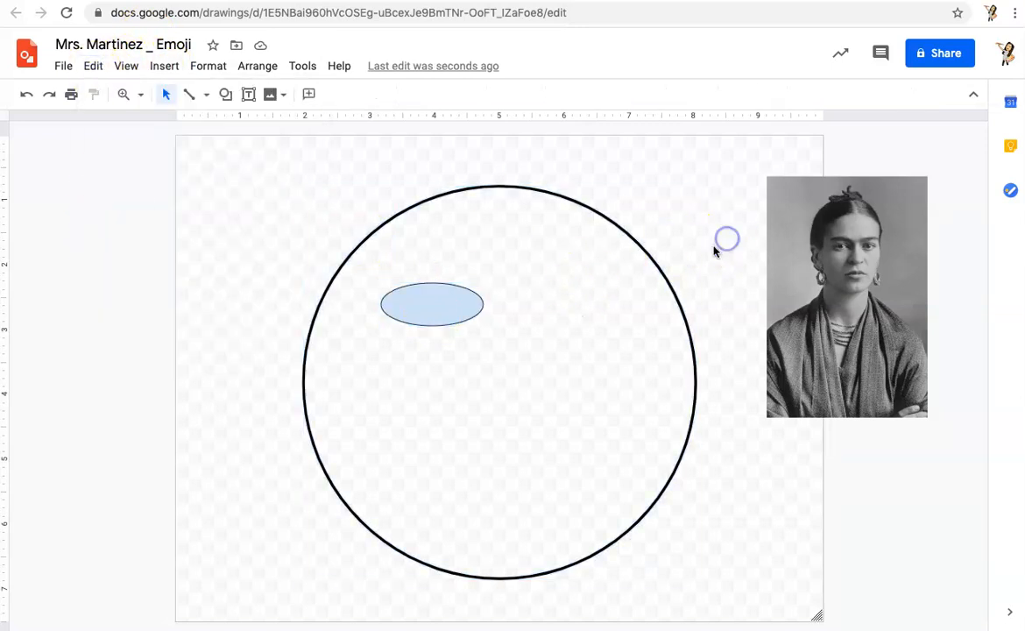
pyautogui.click(91, 66)
pyautogui.click(138, 212)
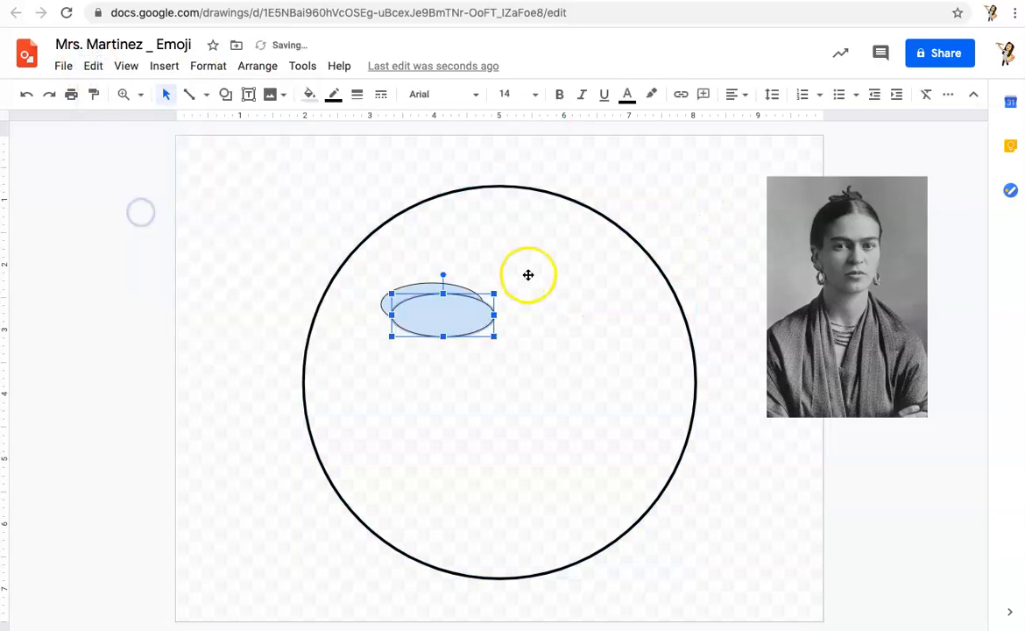
pyautogui.moveTo(431, 313); pyautogui.dragTo(561, 301)
pyautogui.click(251, 302)
# Make the fill of both eye ovals transparent and thicken their outlines to match the face circle
pyautogui.click(410, 317)
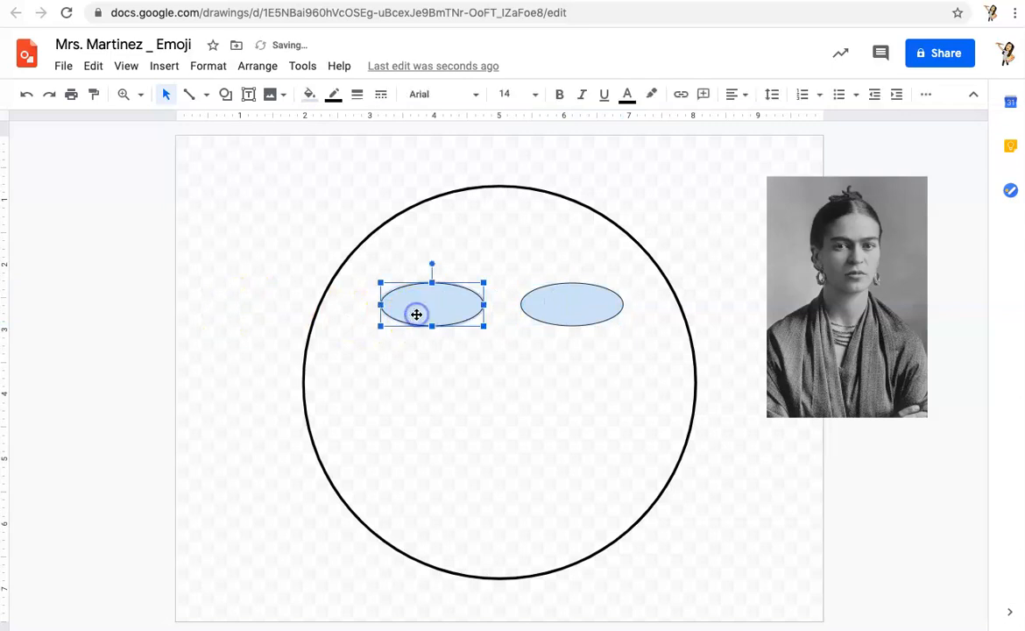
pyautogui.keyDown('shift'); pyautogui.click(564, 325); pyautogui.keyUp('shift')
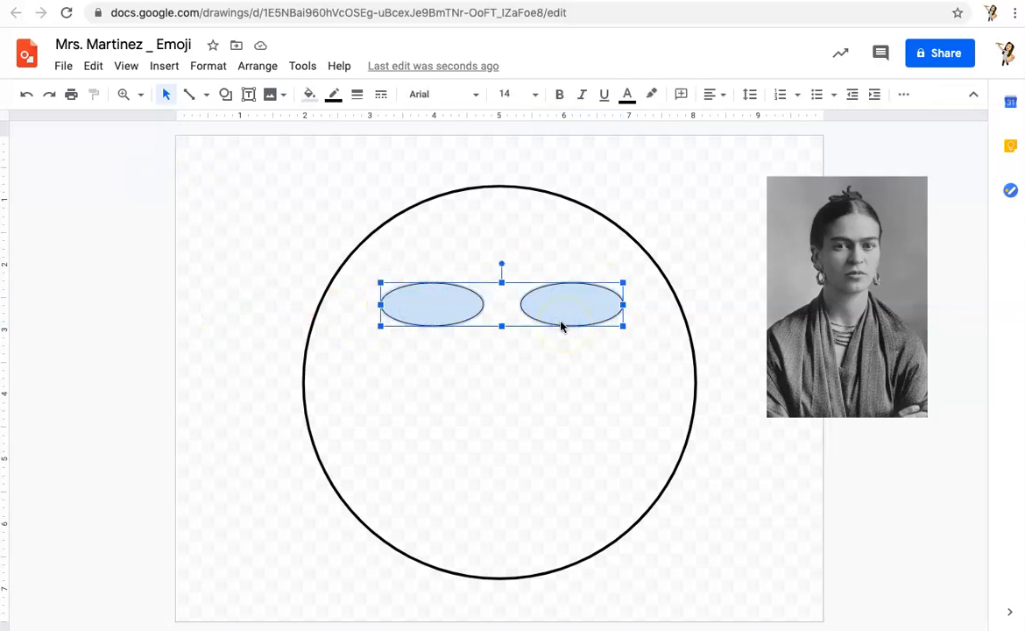
pyautogui.click(309, 93)
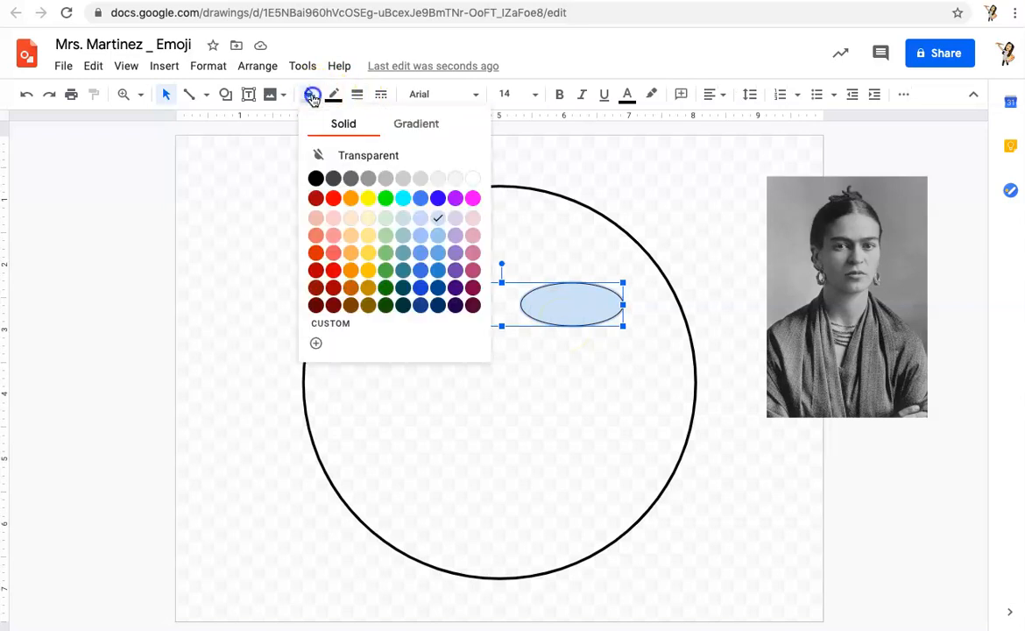
pyautogui.click(394, 157)
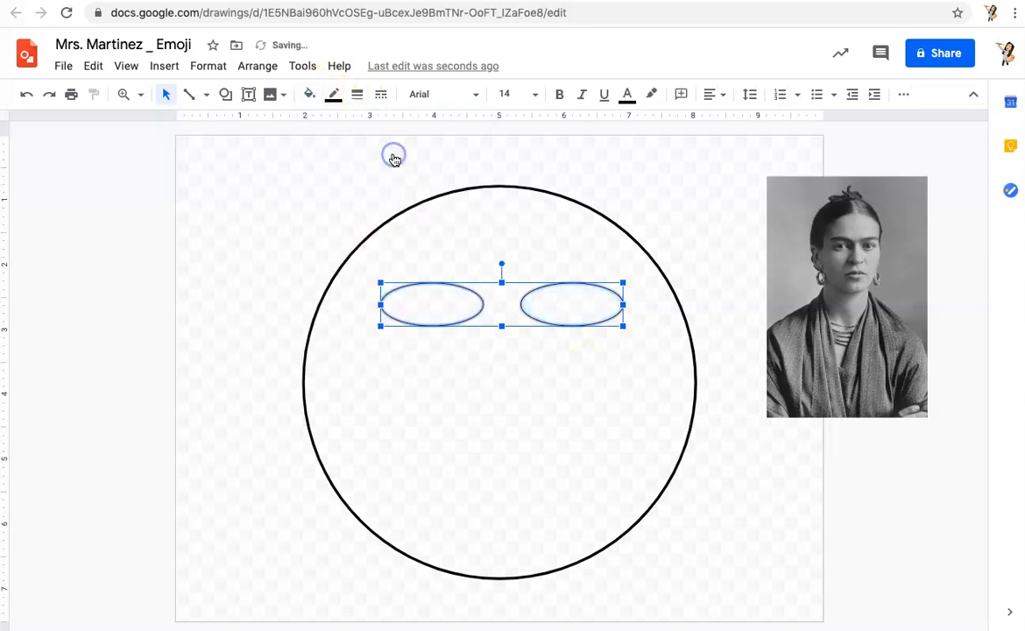
pyautogui.click(358, 96)
pyautogui.click(368, 195)
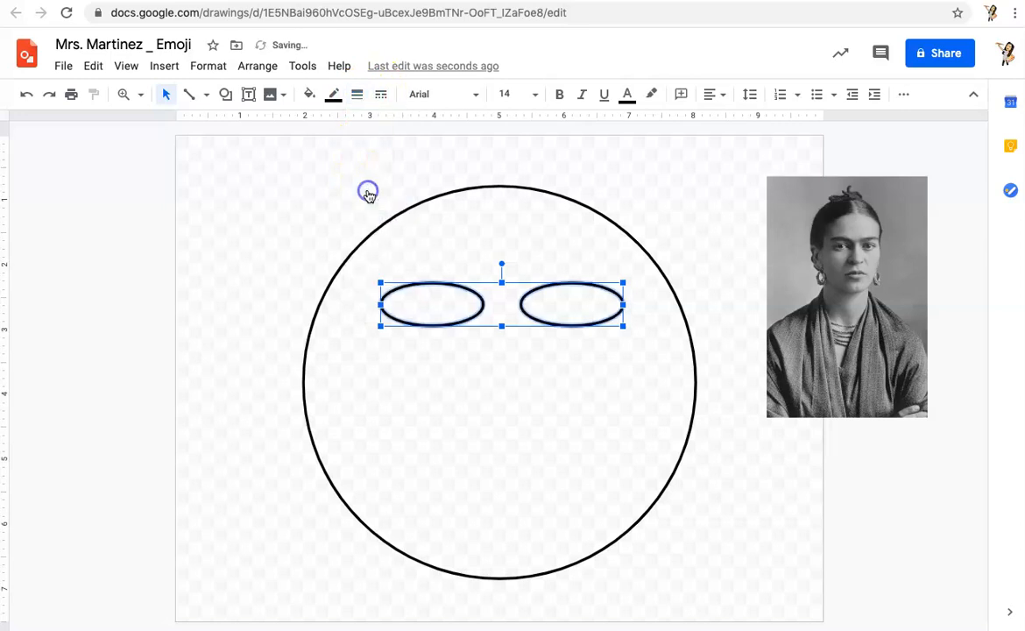
pyautogui.click(127, 301)
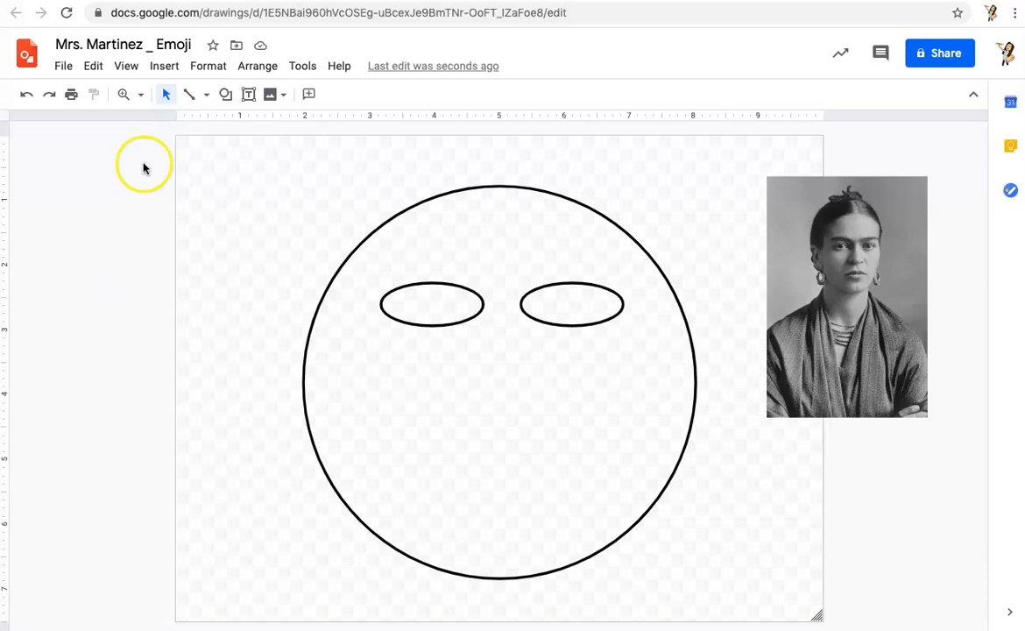
# Draw an iris oval about 0.6 inches across, filling the height of the left eye, and center a duplicate in the right eye
pyautogui.click(225, 93)
pyautogui.moveTo(241, 122)
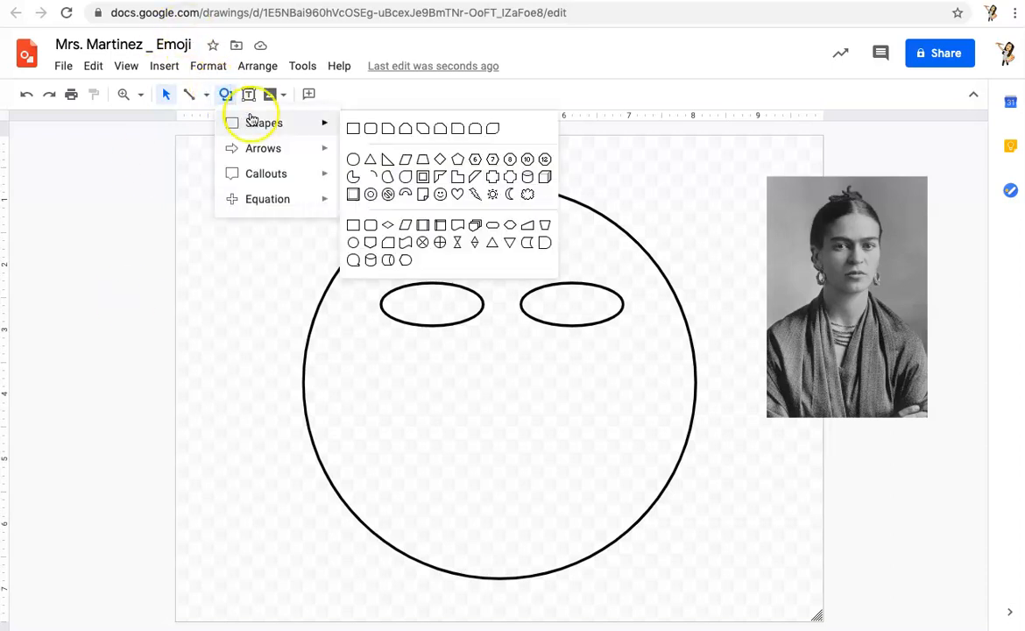
pyautogui.click(354, 161)
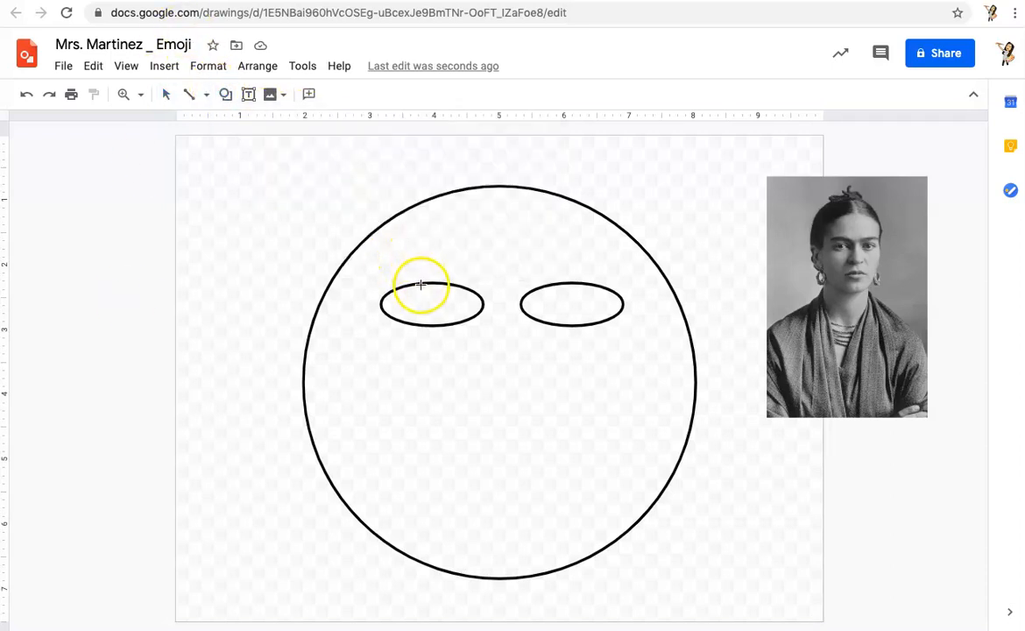
pyautogui.moveTo(419, 283); pyautogui.dragTo(453, 304)
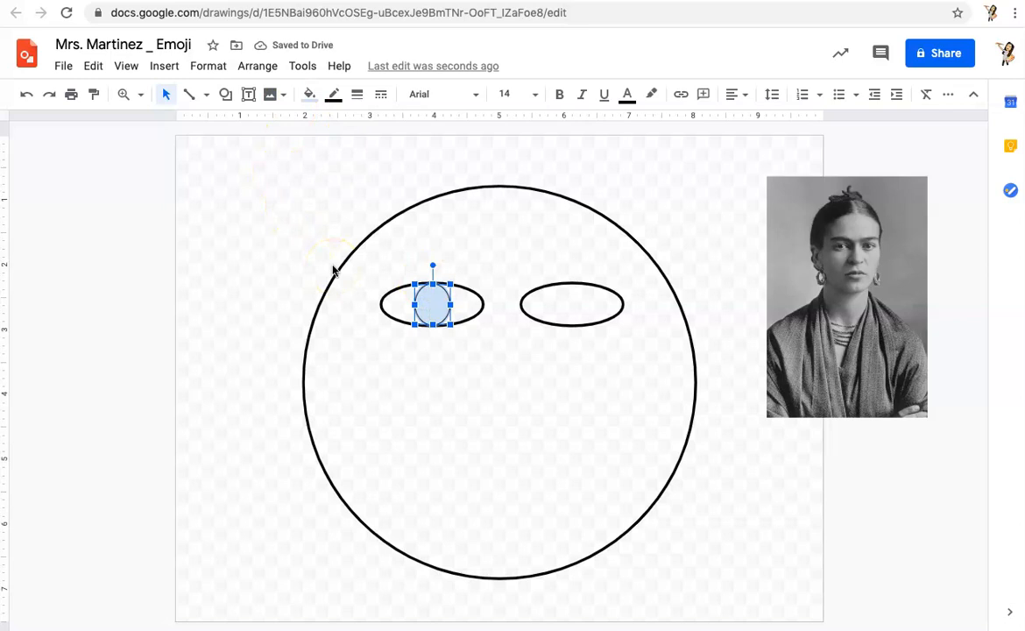
pyautogui.hotkey('ctrl', 'd')
pyautogui.moveTo(559, 310); pyautogui.dragTo(576, 304)
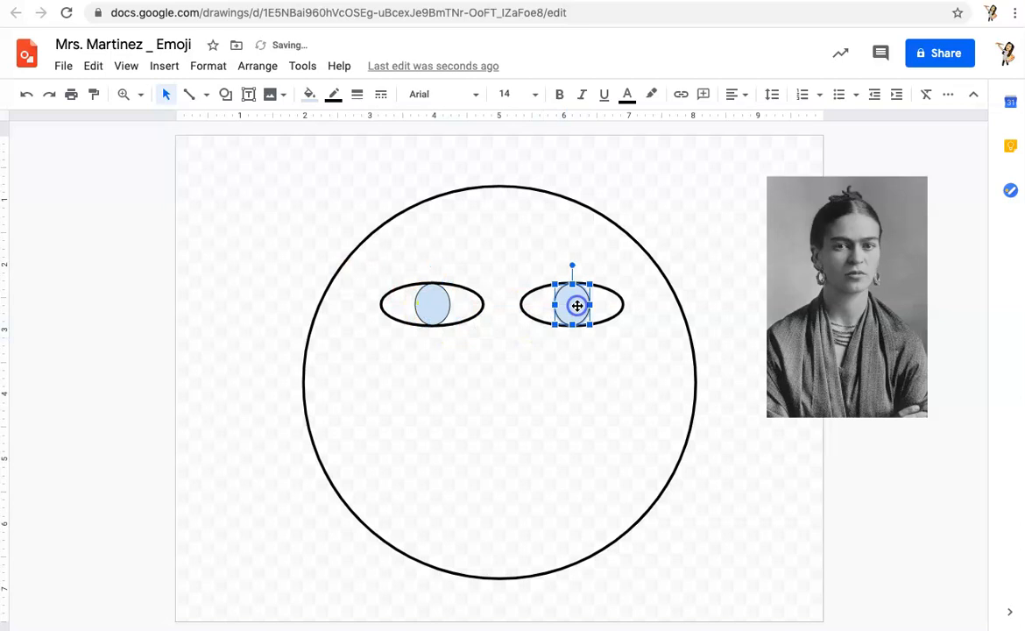
pyautogui.click(93, 67)
pyautogui.click(92, 68)
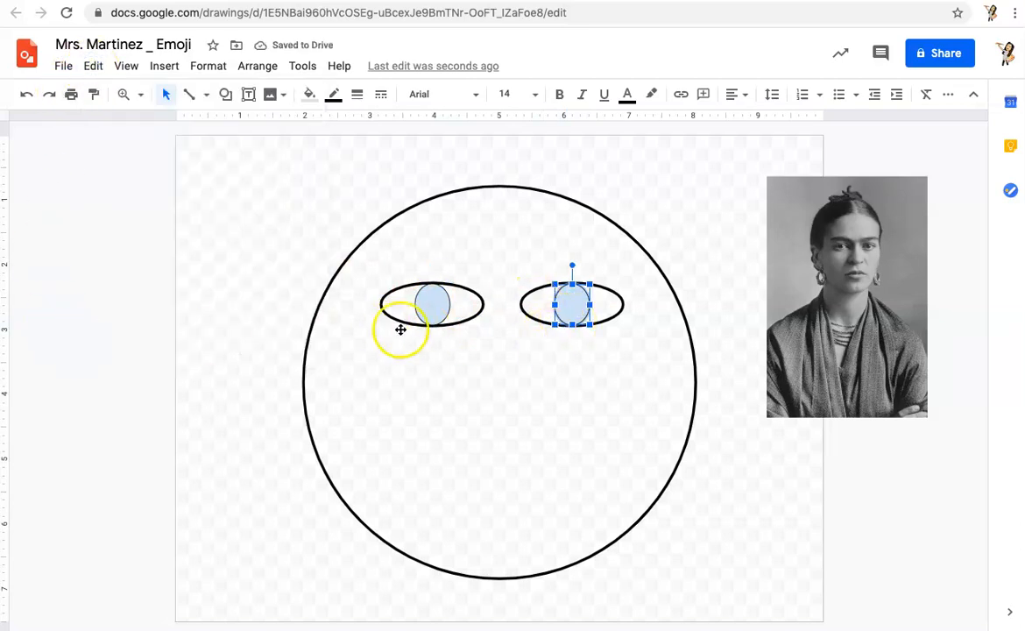
pyautogui.click(141, 306)
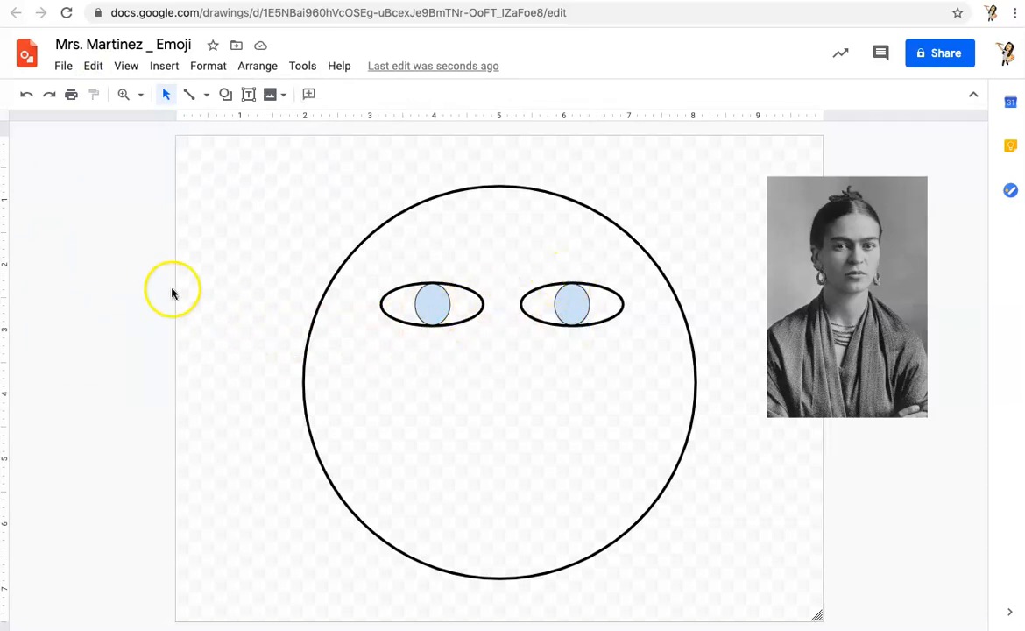
# Add a small circular pupil about 0.2 inches across at the center of each iris
pyautogui.click(225, 94)
pyautogui.moveTo(248, 130)
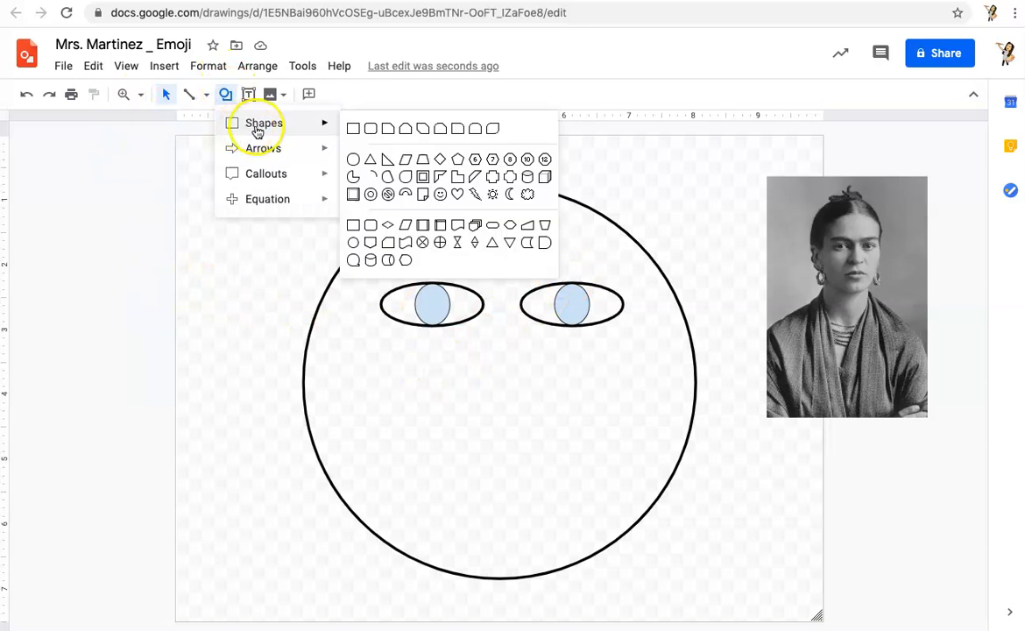
pyautogui.click(352, 155)
pyautogui.moveTo(423, 299); pyautogui.dragTo(572, 303)
pyautogui.click(243, 352)
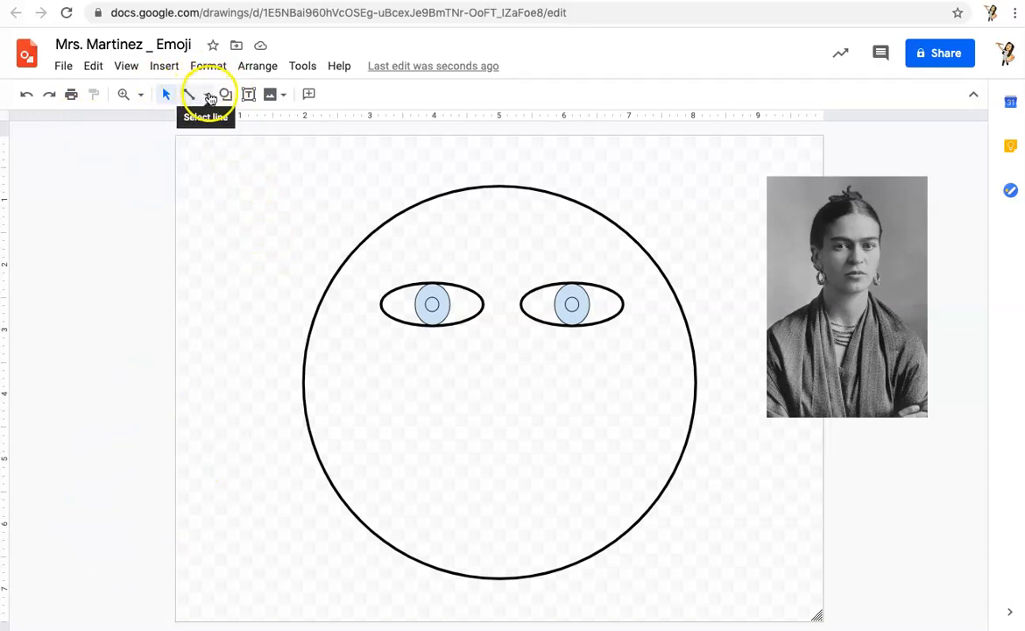
# Try the Curve tool by drawing a closed, rounded four-cornered shape across the canvas's left edge, beside the face
pyautogui.click(207, 96)
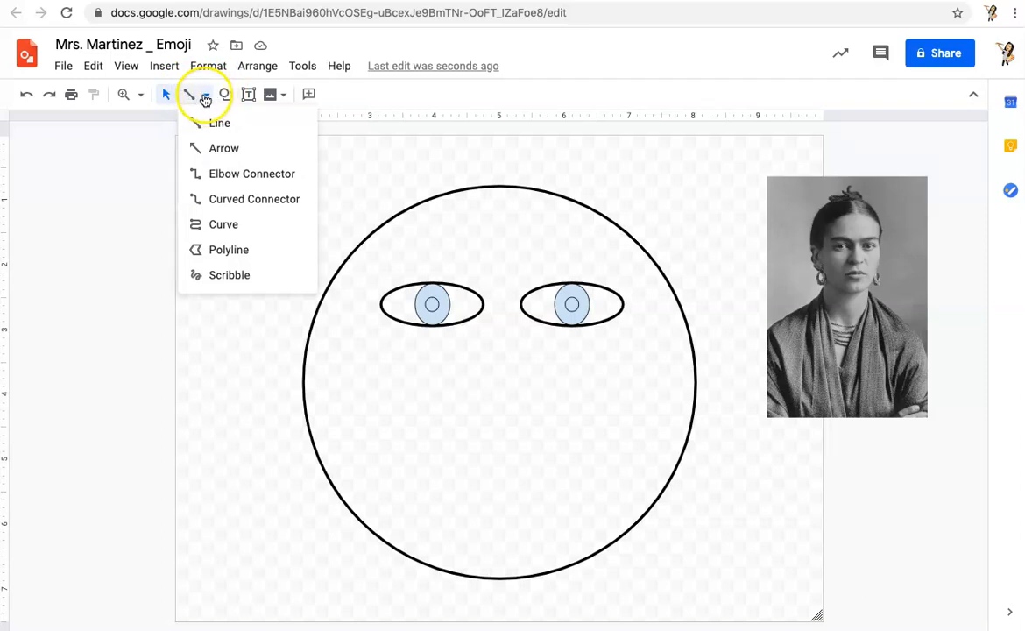
pyautogui.click(214, 229)
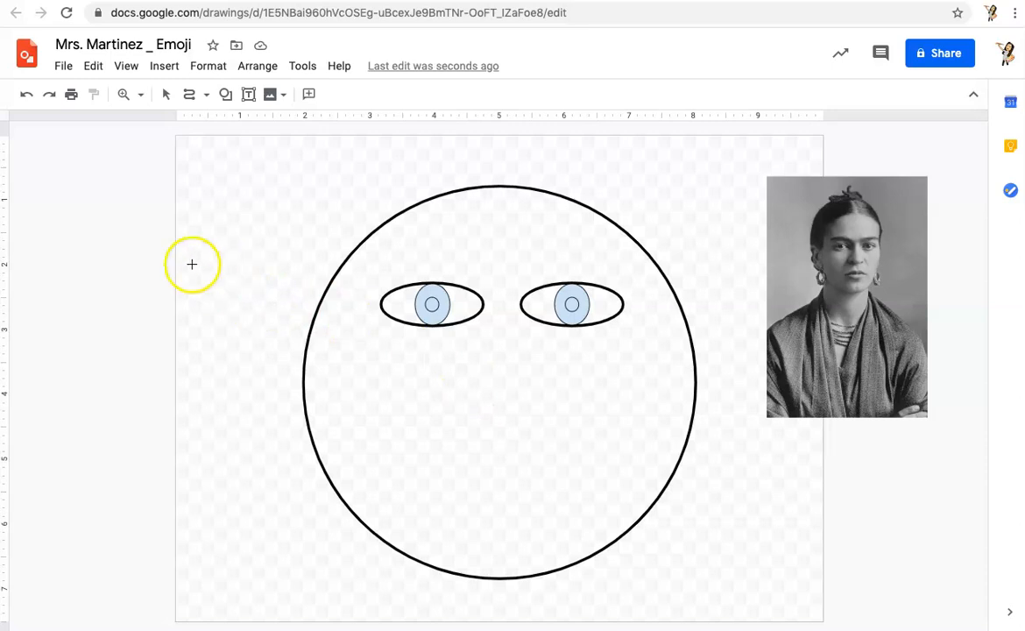
pyautogui.click(195, 212)
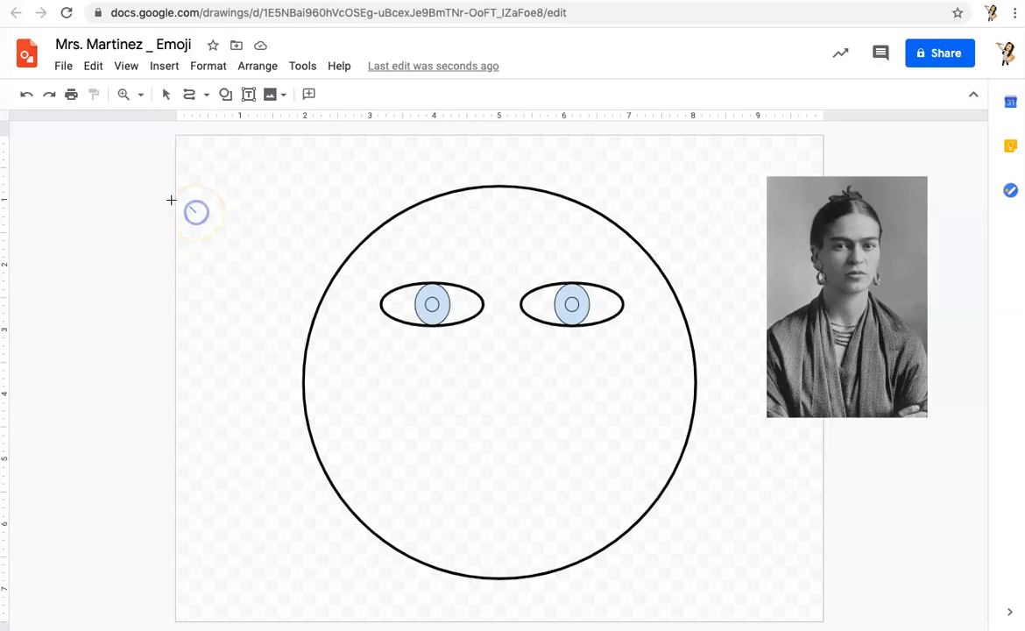
pyautogui.click(85, 226)
pyautogui.click(116, 318)
pyautogui.click(214, 274)
pyautogui.click(197, 210)
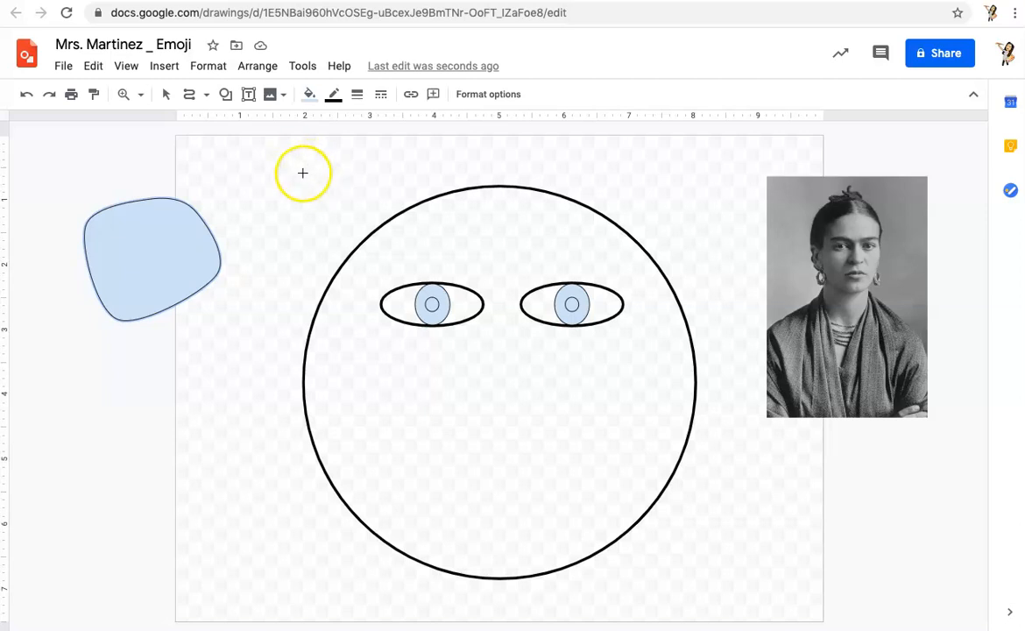
# Try a smaller open-ended curve shape near the canvas's upper-left corner, and undo both trial curve shapes
pyautogui.click(324, 166)
pyautogui.click(270, 151)
pyautogui.click(258, 195)
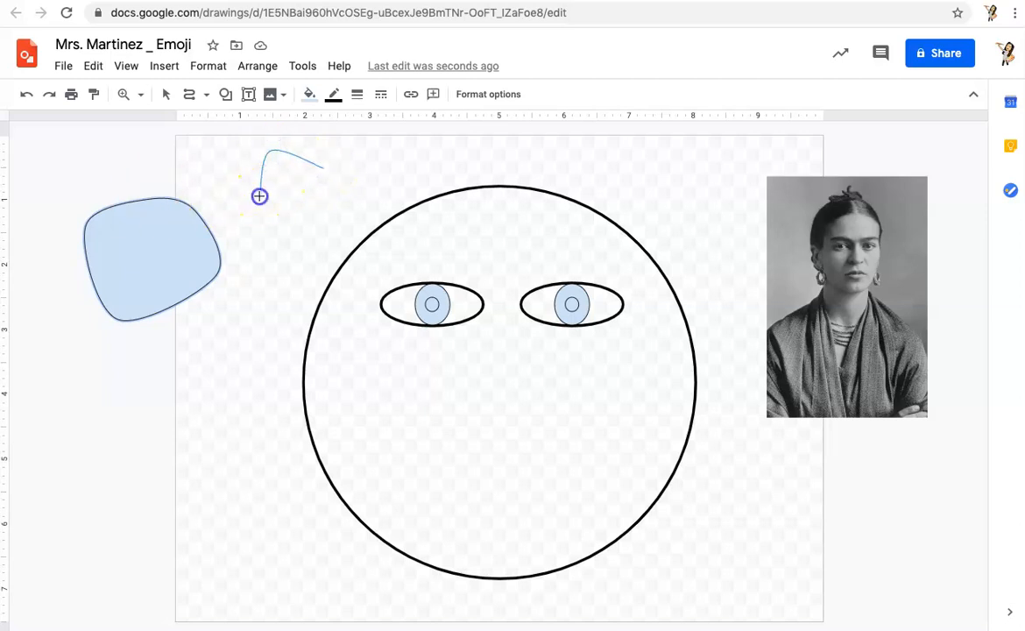
pyautogui.click(322, 222)
pyautogui.click(321, 180)
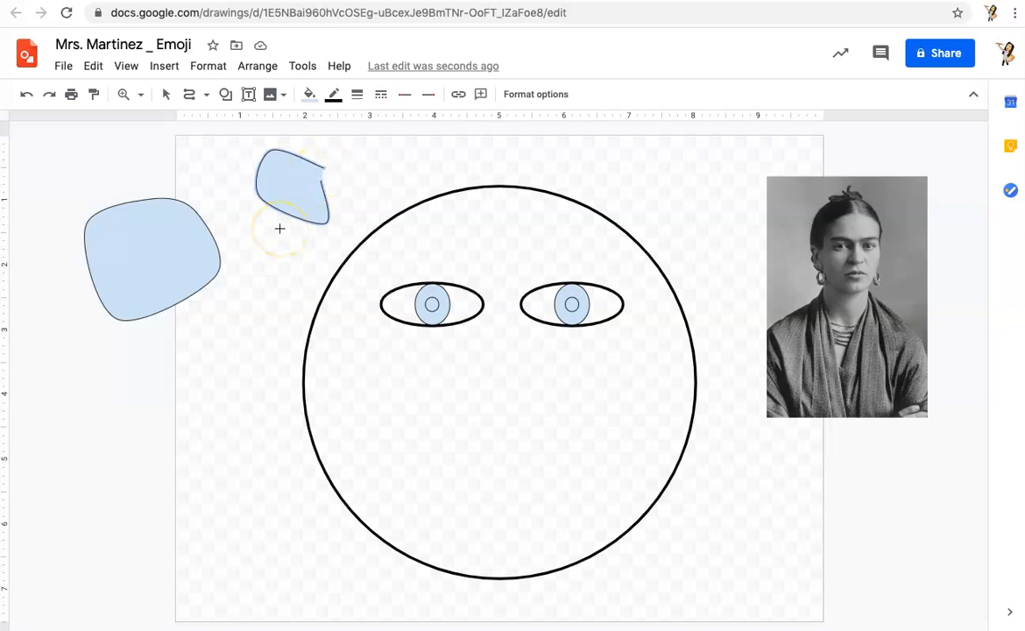
pyautogui.click(214, 186)
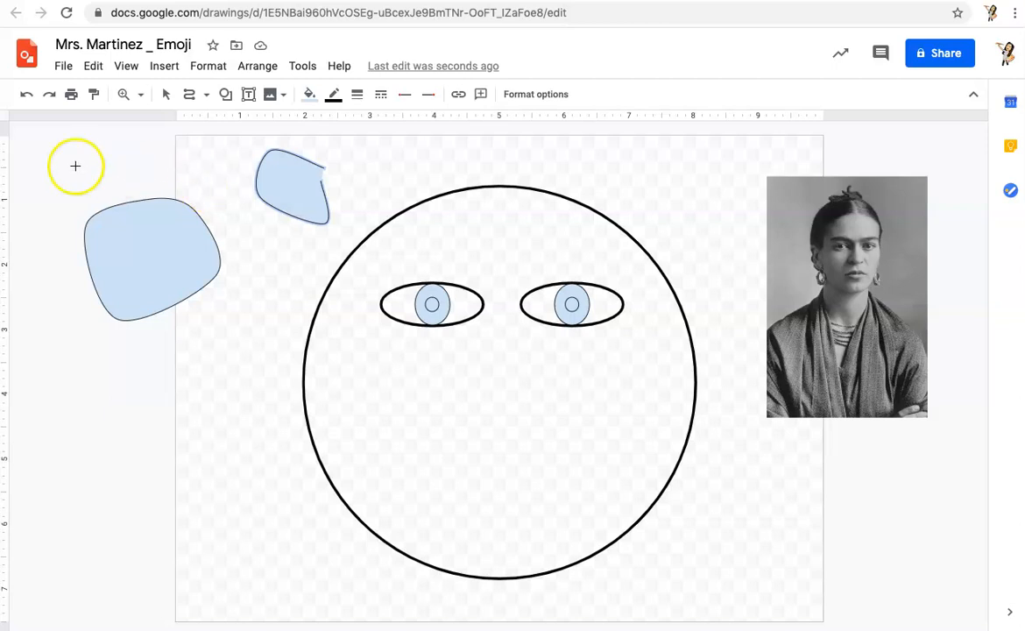
pyautogui.click(21, 92)
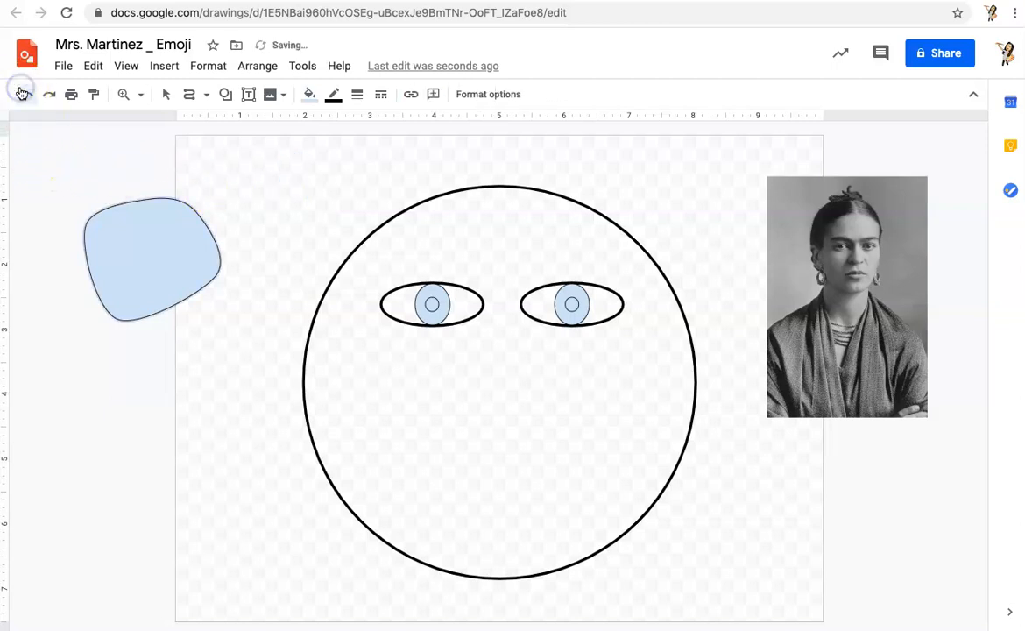
pyautogui.click(21, 92)
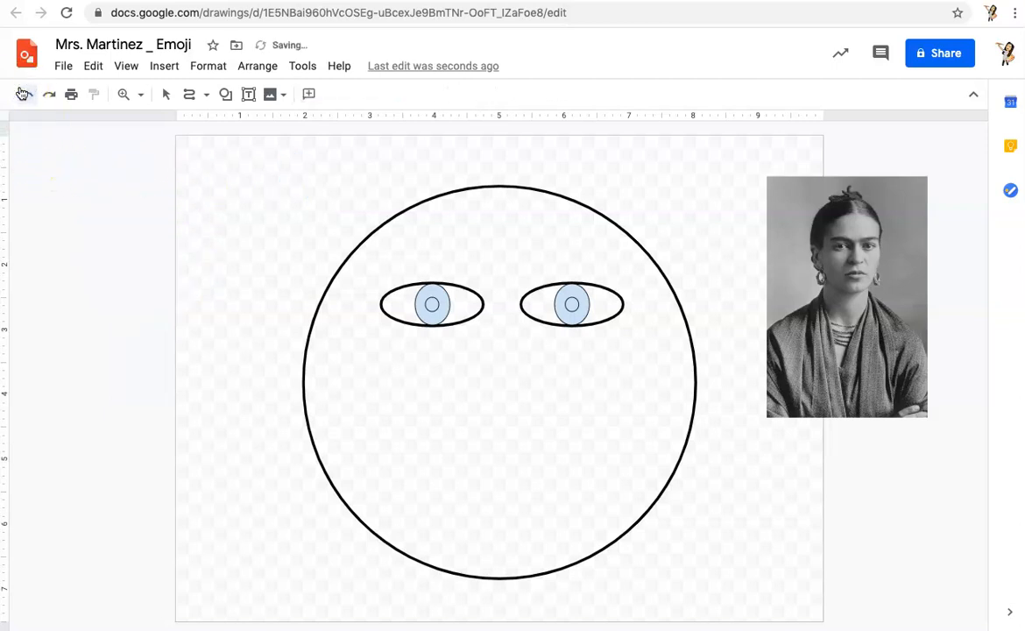
# Draw closed lips with the Curve tool in the lower face, about 3.1 inches wide and 1.4 inches tall, with a dip in the upper edge
pyautogui.click(191, 95)
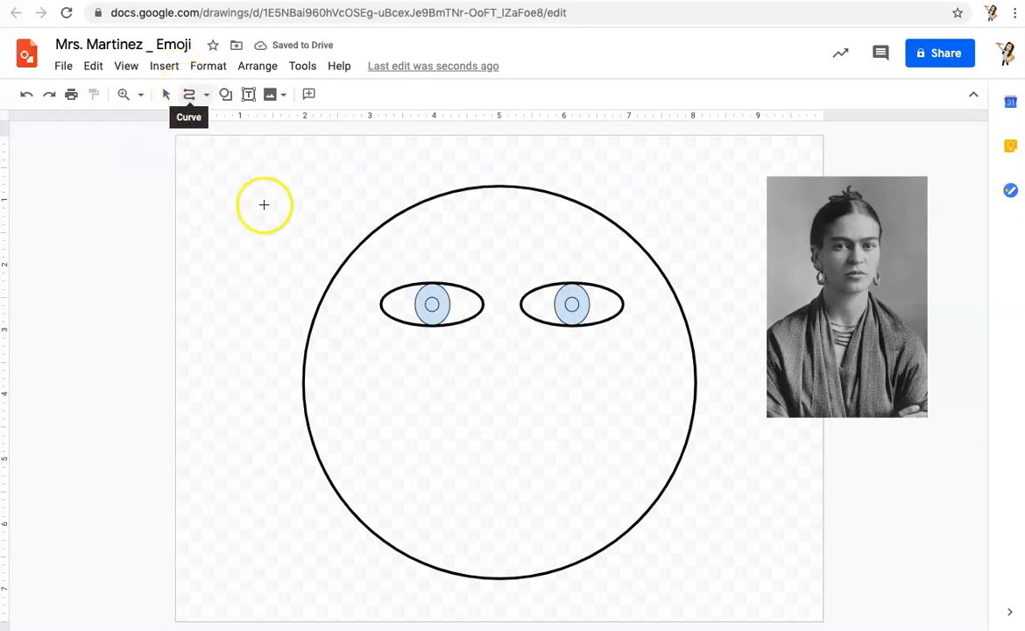
pyautogui.click(484, 439)
pyautogui.click(453, 443)
pyautogui.click(417, 454)
pyautogui.click(403, 446)
pyautogui.click(431, 487)
pyautogui.click(512, 506)
pyautogui.click(567, 490)
pyautogui.click(601, 455)
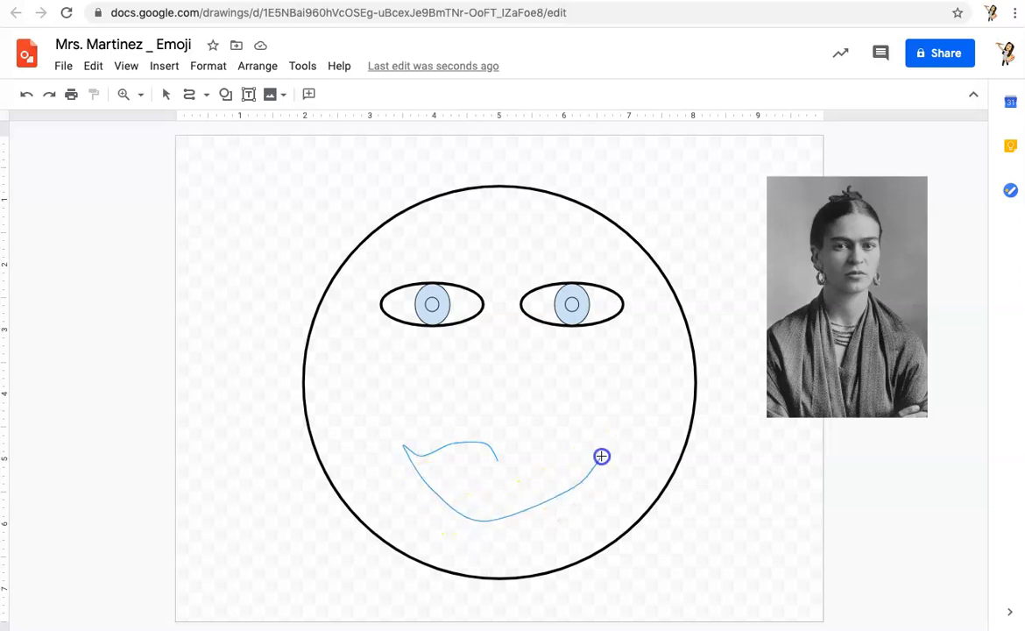
pyautogui.click(604, 438)
pyautogui.click(604, 436)
pyautogui.click(574, 453)
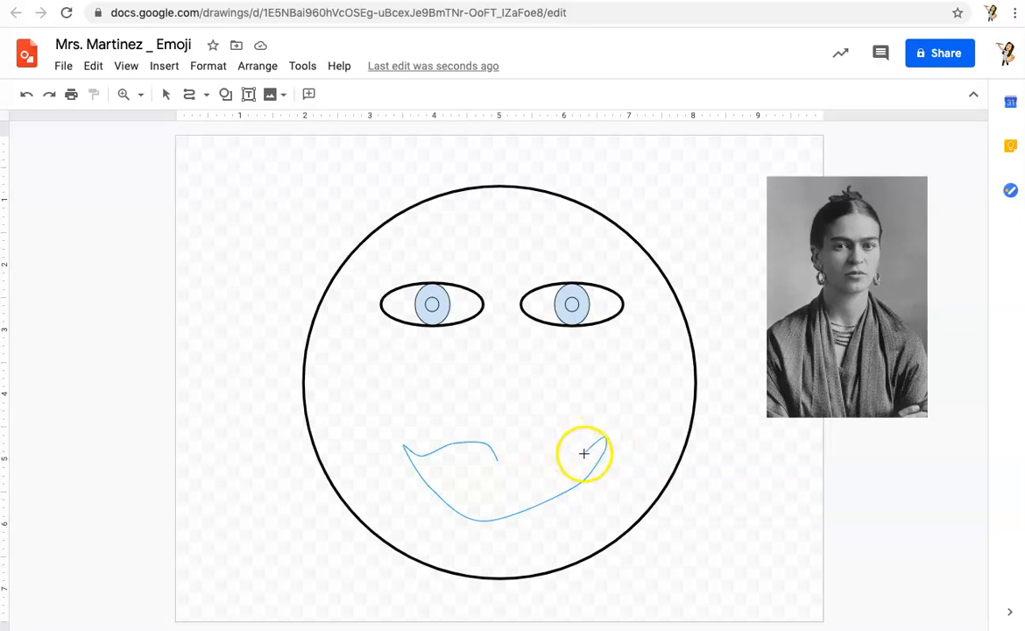
pyautogui.click(533, 430)
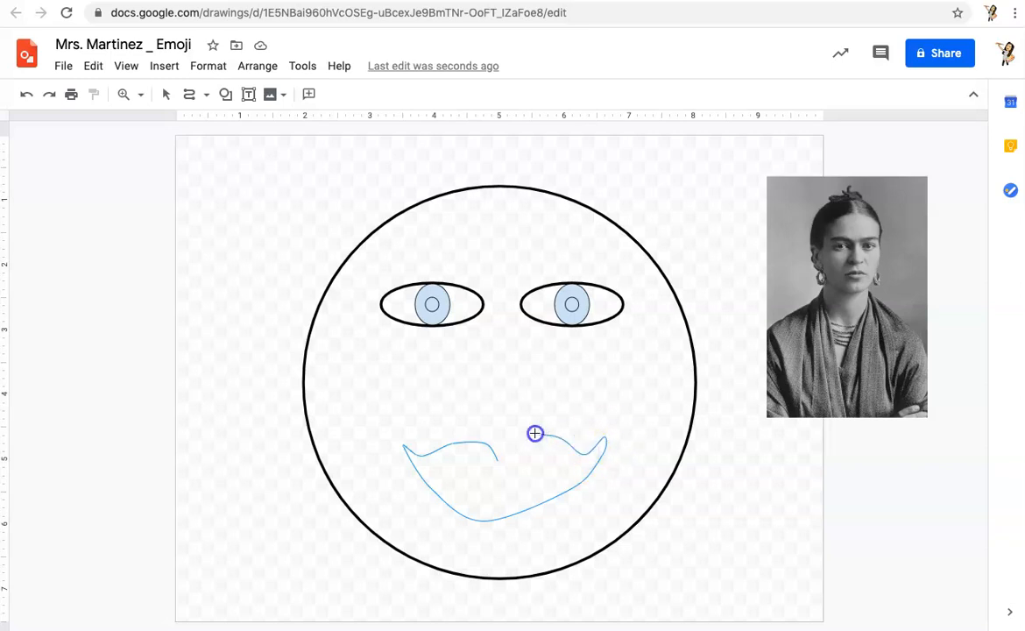
pyautogui.click(515, 446)
pyautogui.click(496, 460)
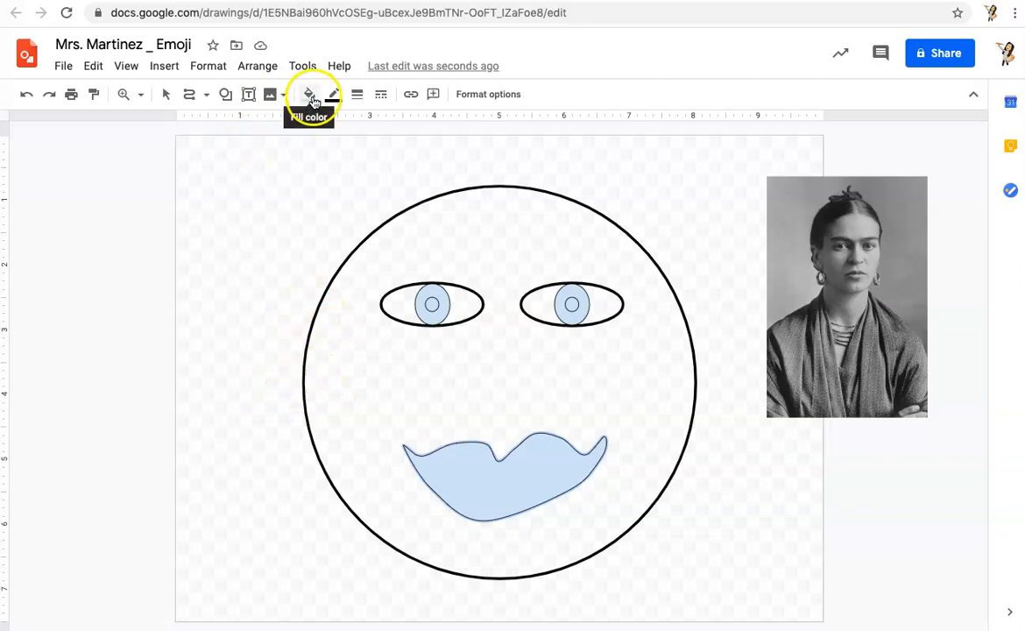
# Draw a diamond about 1.2 inches wide and 1.3 inches tall on the face's left edge below eye level, and tilt it slightly clockwise
pyautogui.click(226, 94)
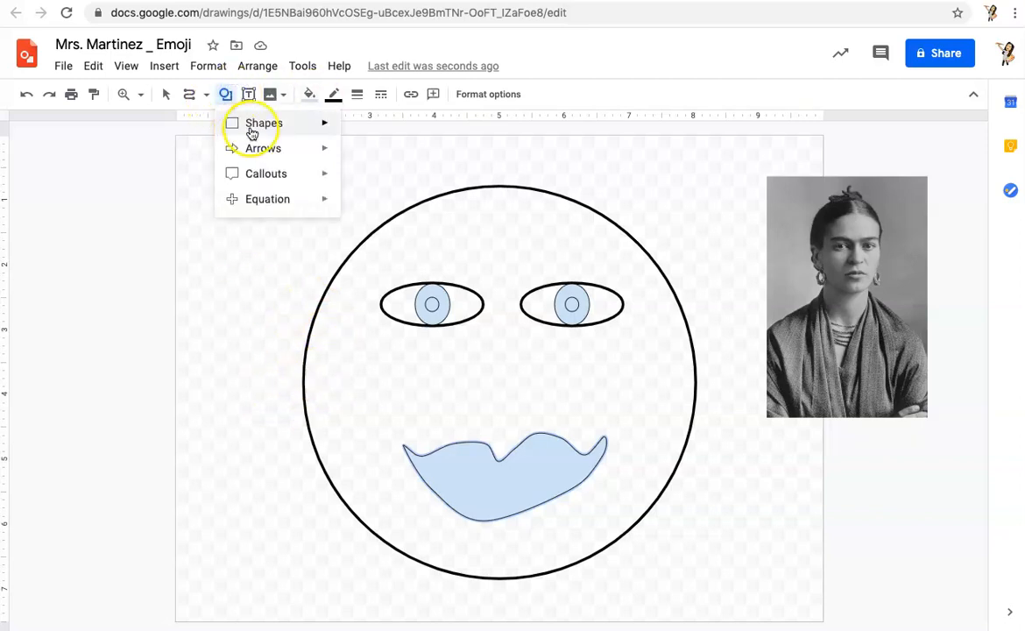
pyautogui.moveTo(251, 132)
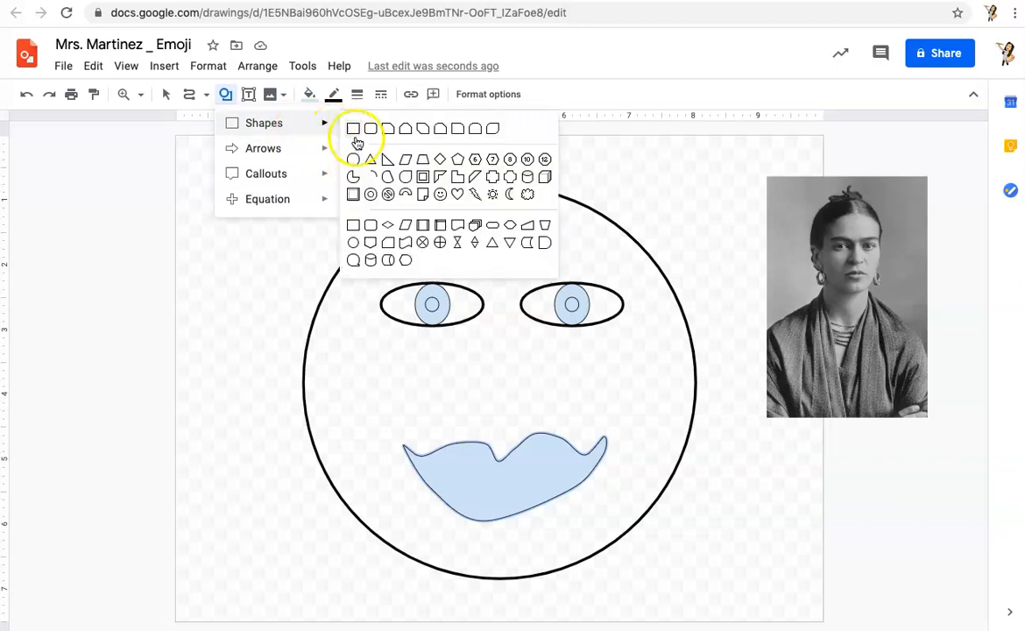
pyautogui.click(435, 162)
pyautogui.moveTo(293, 382); pyautogui.dragTo(369, 465)
pyautogui.moveTo(322, 427)
pyautogui.mouseDown()
pyautogui.moveTo(331, 424)
pyautogui.moveTo(310, 429)
pyautogui.mouseUp()
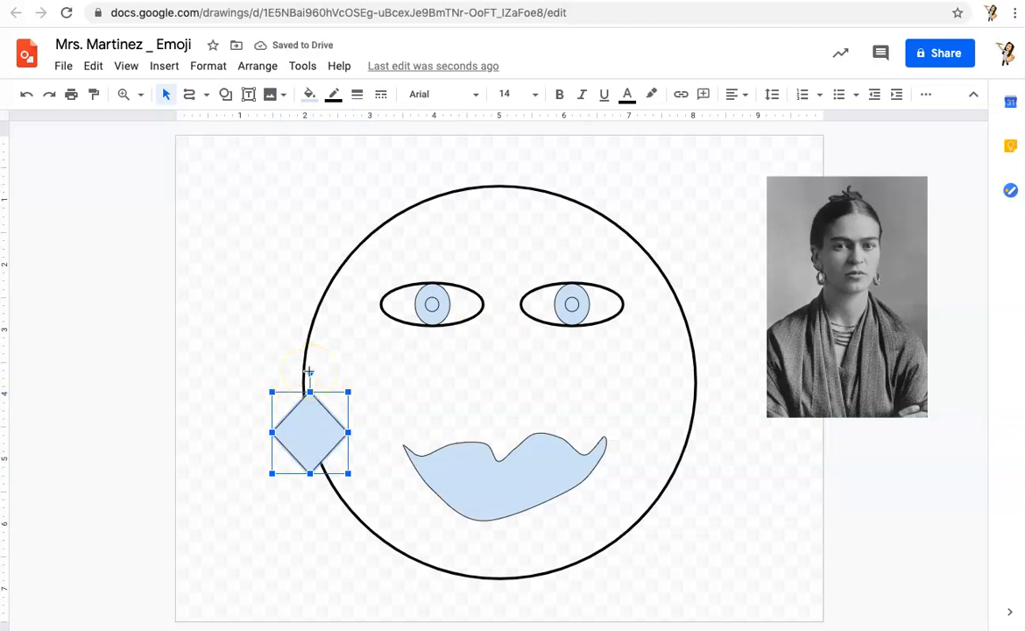
pyautogui.moveTo(309, 371); pyautogui.dragTo(321, 372)
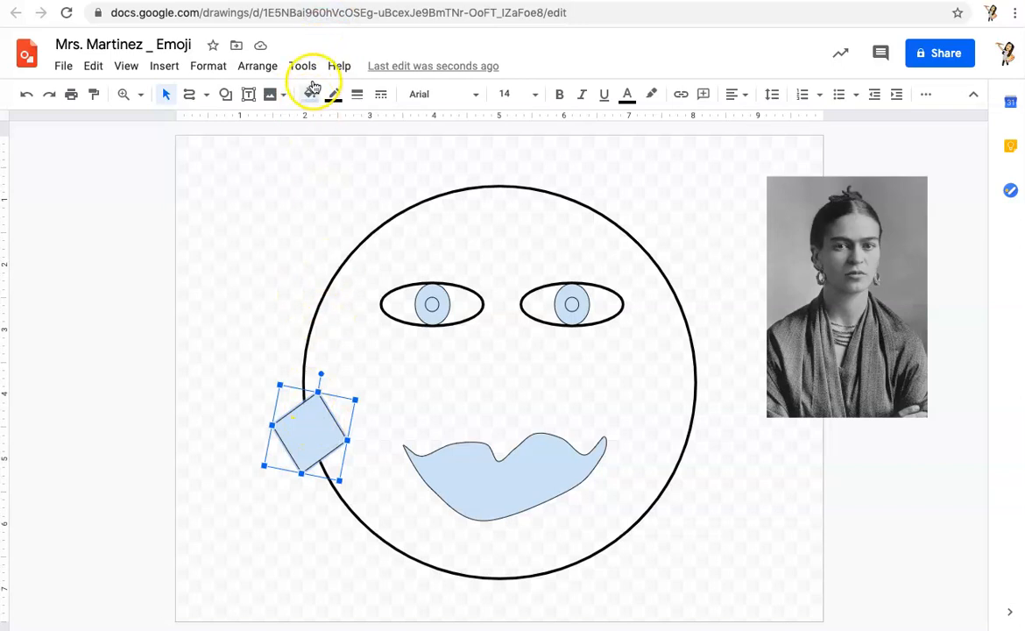
# Fill the diamond golden yellow and place a copy at the same height on the face's right edge, tilted the opposite way
pyautogui.click(309, 95)
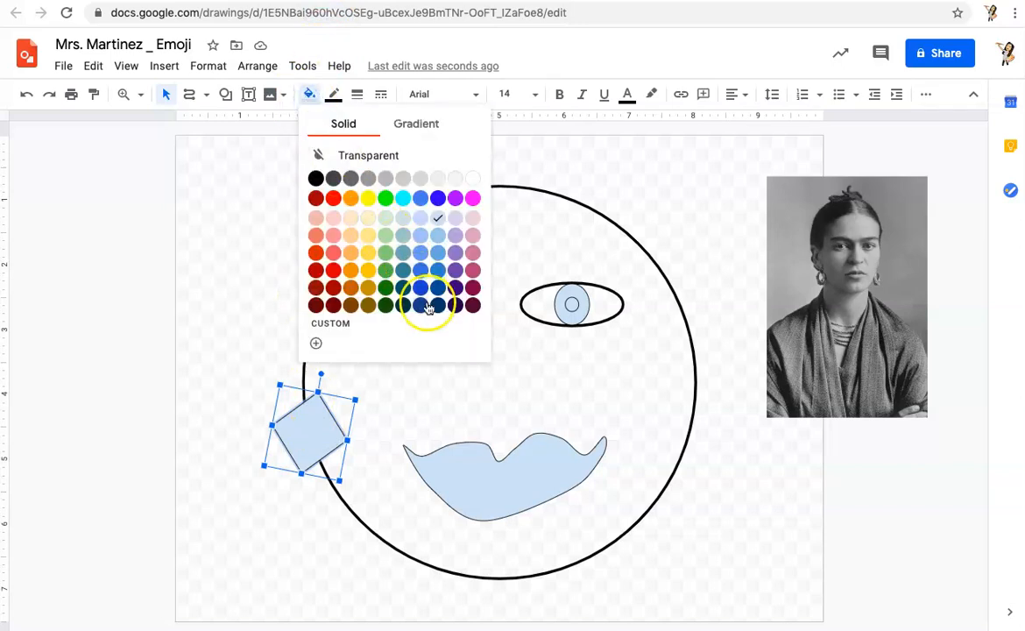
pyautogui.click(366, 269)
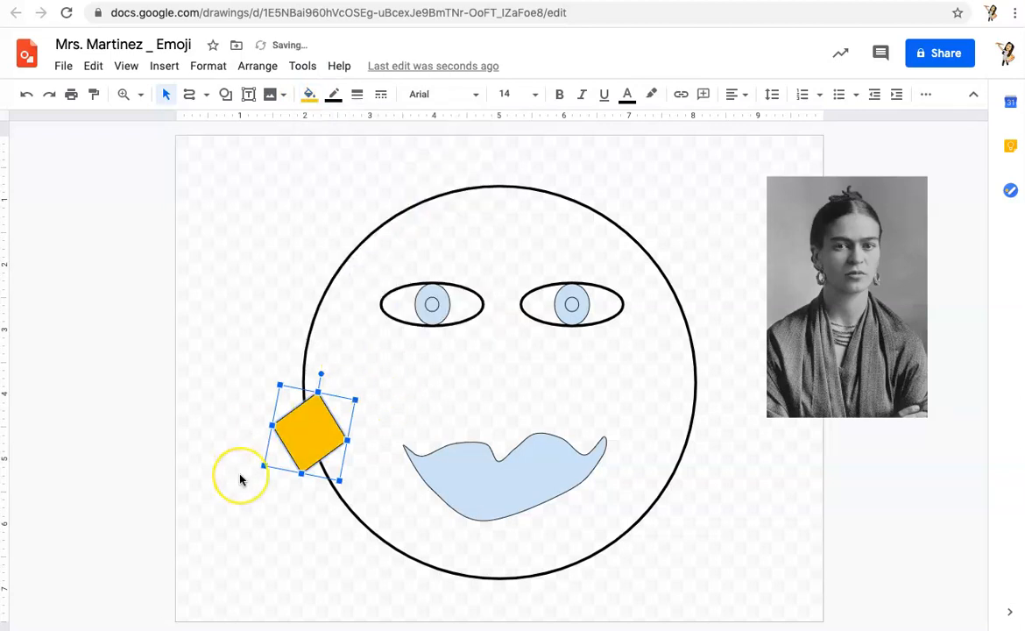
pyautogui.moveTo(320, 425); pyautogui.dragTo(698, 427)
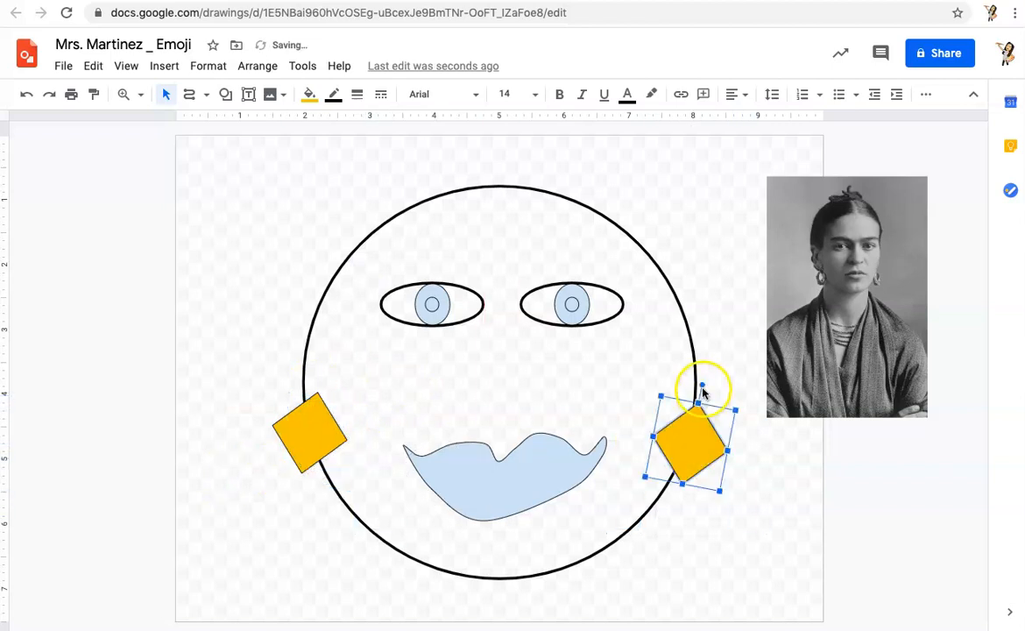
pyautogui.click(701, 408)
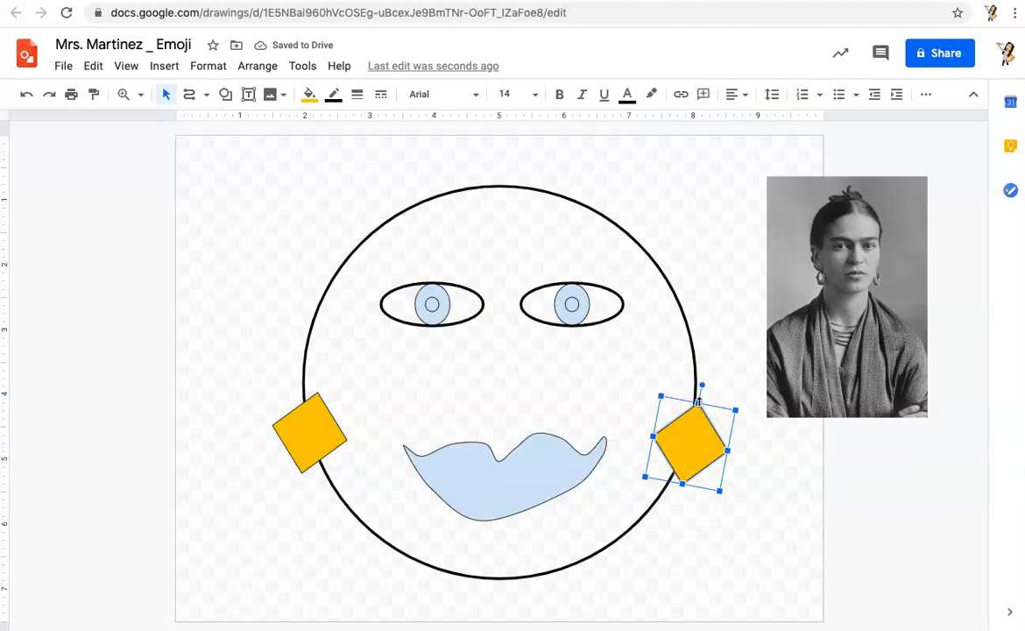
pyautogui.moveTo(700, 384); pyautogui.dragTo(677, 383)
pyautogui.moveTo(690, 425); pyautogui.dragTo(699, 409)
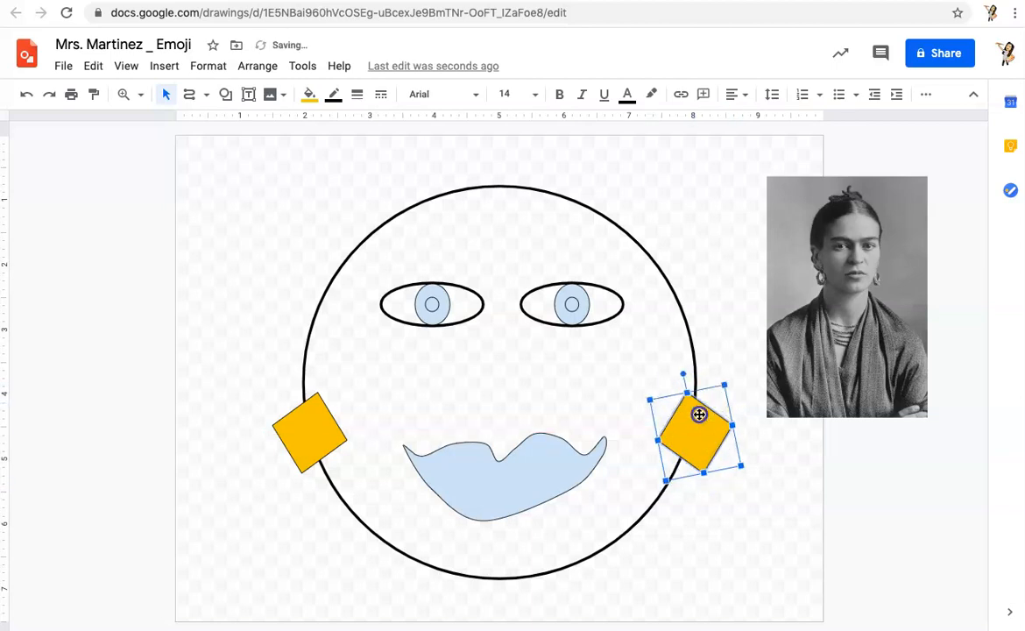
pyautogui.click(127, 510)
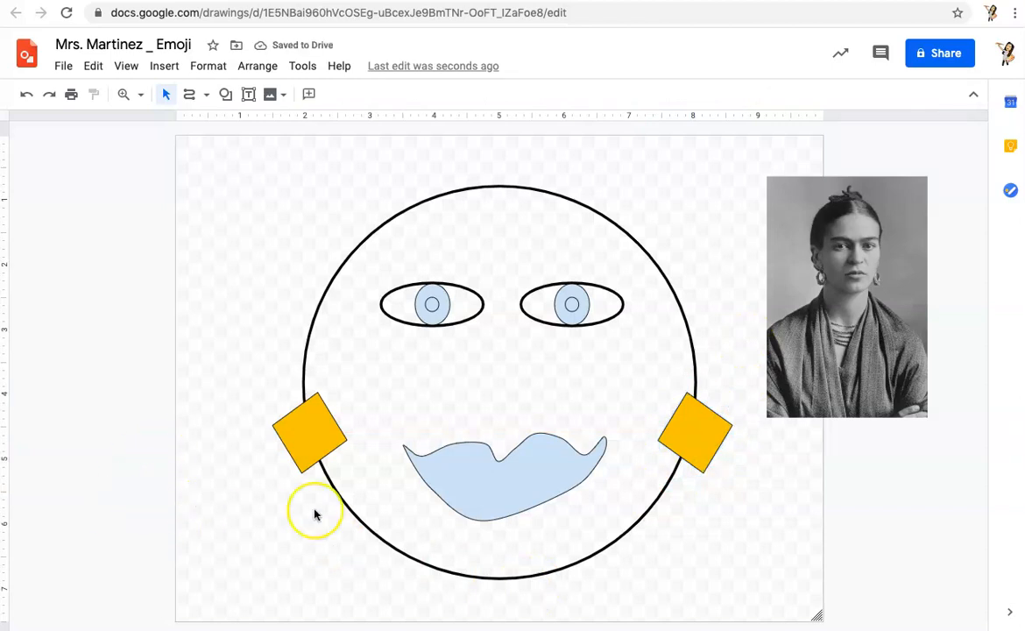
# Move both diamond earrings slightly down and outward so they hang symmetrically from the sides of the face
pyautogui.moveTo(308, 418); pyautogui.dragTo(296, 449)
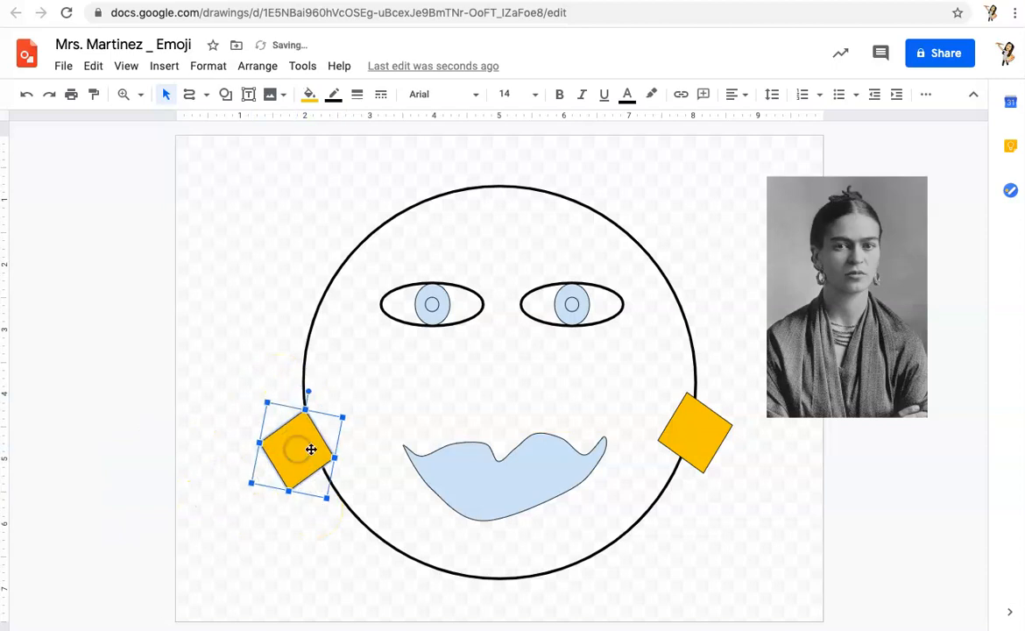
pyautogui.click(700, 440)
pyautogui.moveTo(700, 440); pyautogui.dragTo(713, 456)
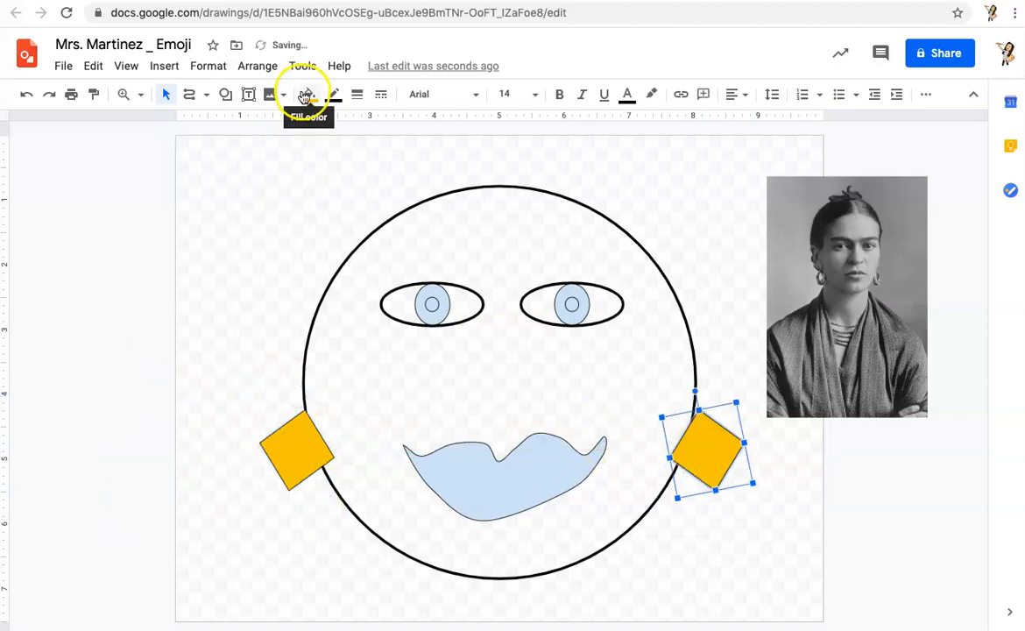
# Add a golden yellow circle about 0.4 inches across on the face outline above each diamond earring
pyautogui.click(226, 94)
pyautogui.moveTo(276, 130)
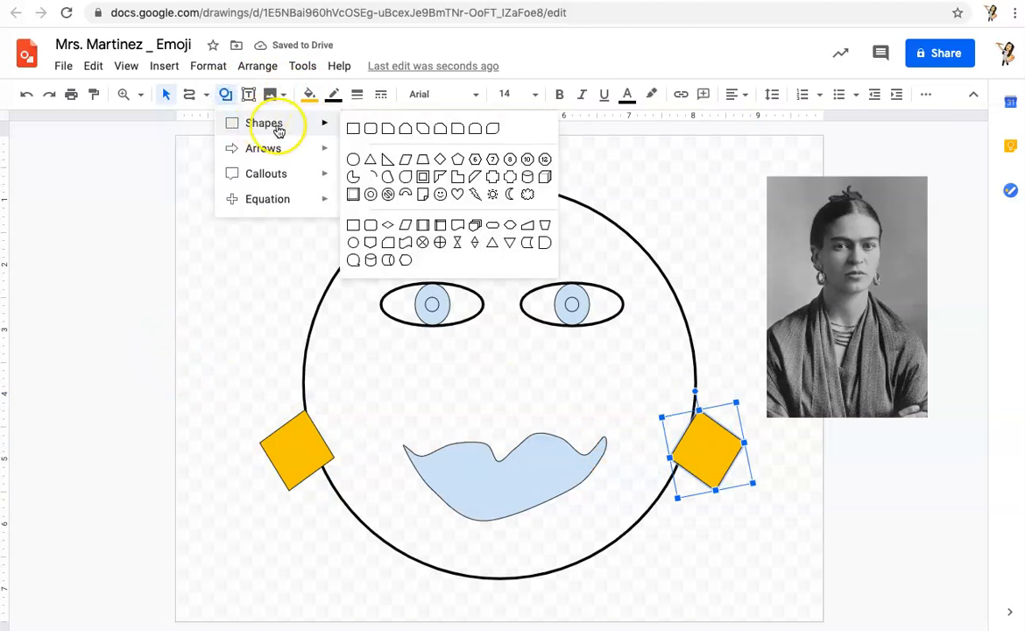
pyautogui.click(350, 162)
pyautogui.moveTo(293, 391)
pyautogui.mouseDown()
pyautogui.moveTo(321, 418)
pyautogui.moveTo(311, 397)
pyautogui.moveTo(308, 418)
pyautogui.moveTo(709, 386)
pyautogui.moveTo(698, 398)
pyautogui.mouseUp()
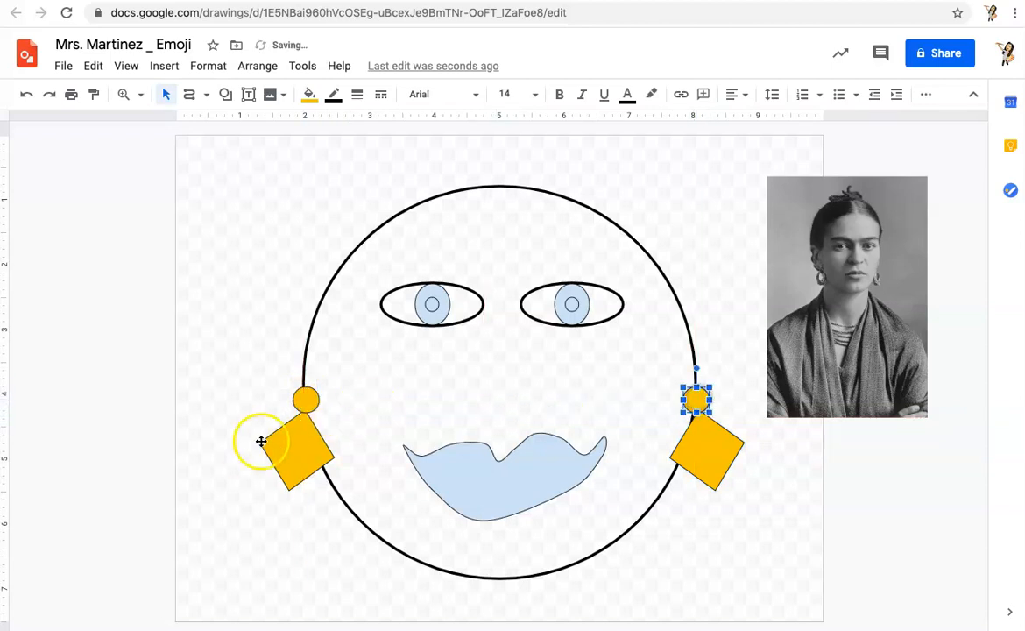
pyautogui.click(123, 454)
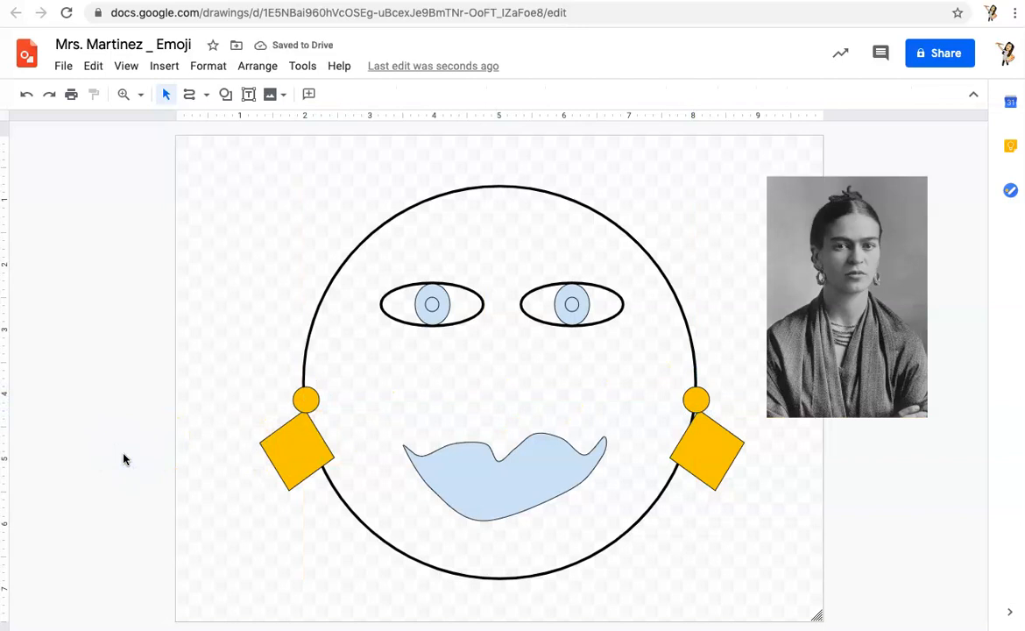
# Draw a triangle about 0.5 inches wide inside the left diamond, tilt it to match the diamond, and fill it dark purple
pyautogui.click(226, 93)
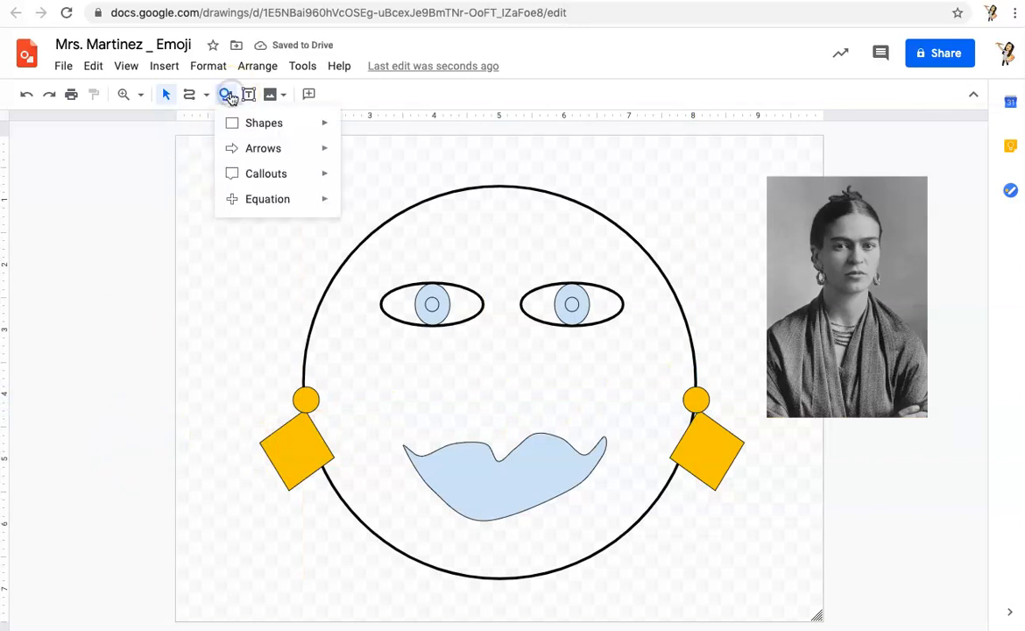
pyautogui.click(257, 127)
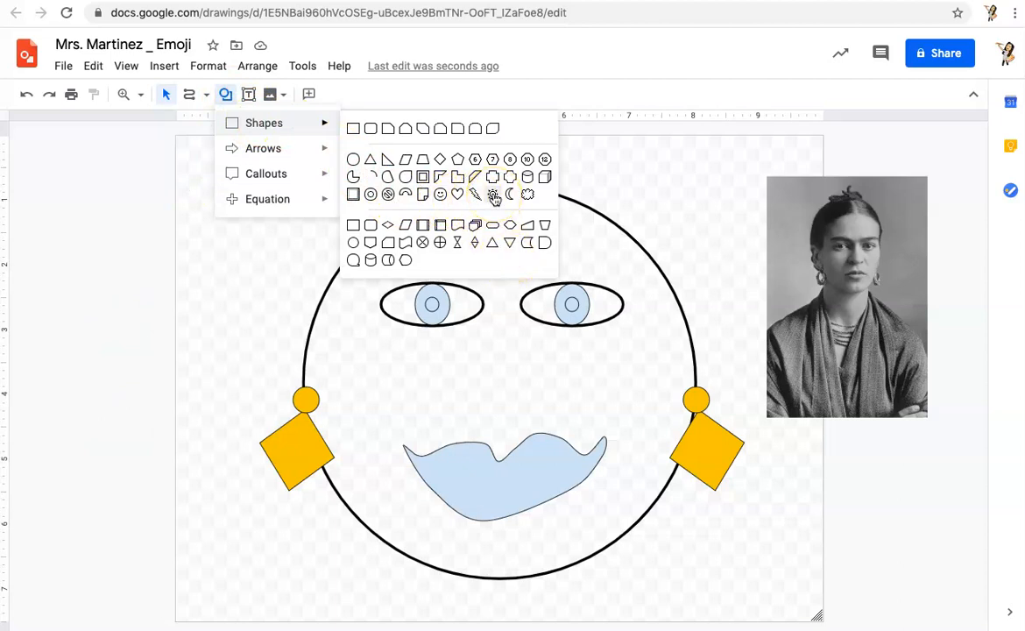
pyautogui.click(352, 157)
pyautogui.moveTo(280, 433)
pyautogui.mouseDown()
pyautogui.moveTo(304, 466)
pyautogui.moveTo(317, 465)
pyautogui.moveTo(302, 454)
pyautogui.mouseUp()
pyautogui.moveTo(296, 409); pyautogui.dragTo(305, 412)
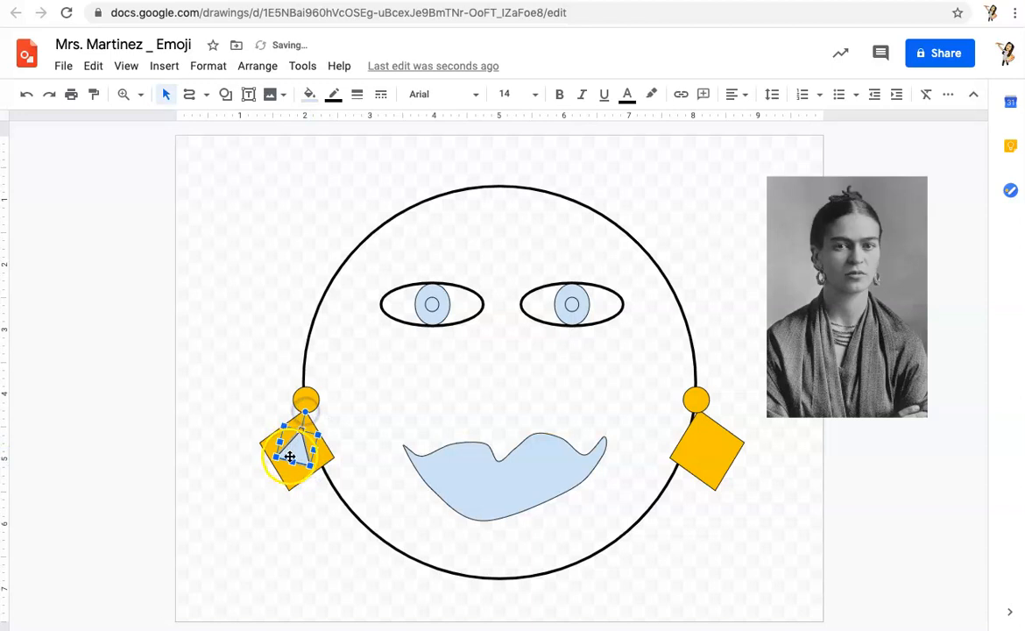
pyautogui.click(309, 94)
pyautogui.click(455, 288)
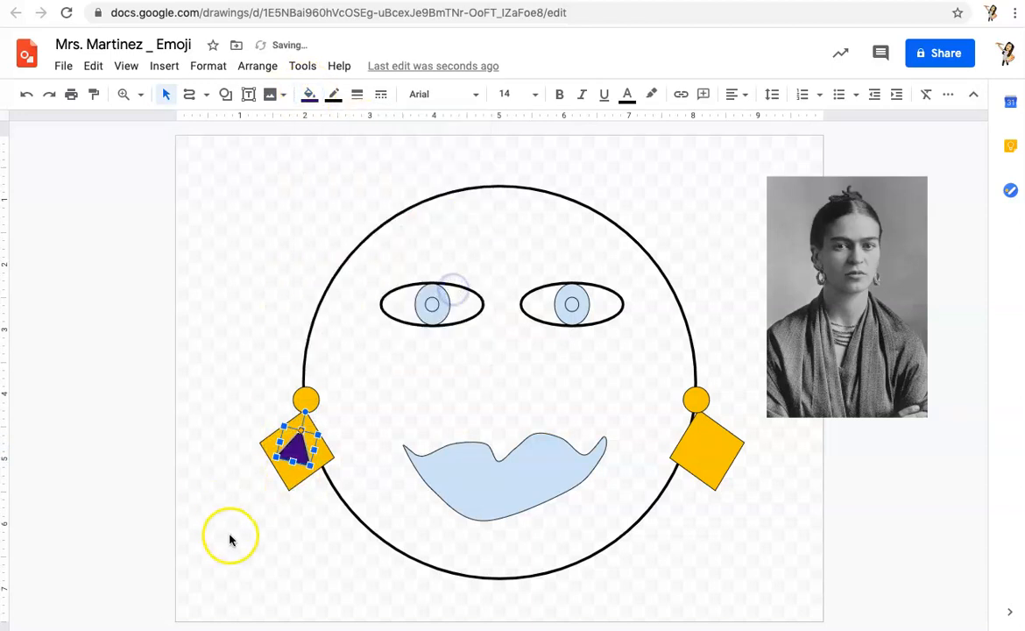
# Copy the purple triangle into the right diamond and tilt it the opposite way
pyautogui.moveTo(298, 450); pyautogui.dragTo(707, 450)
pyautogui.moveTo(716, 411); pyautogui.dragTo(702, 448)
pyautogui.click(178, 484)
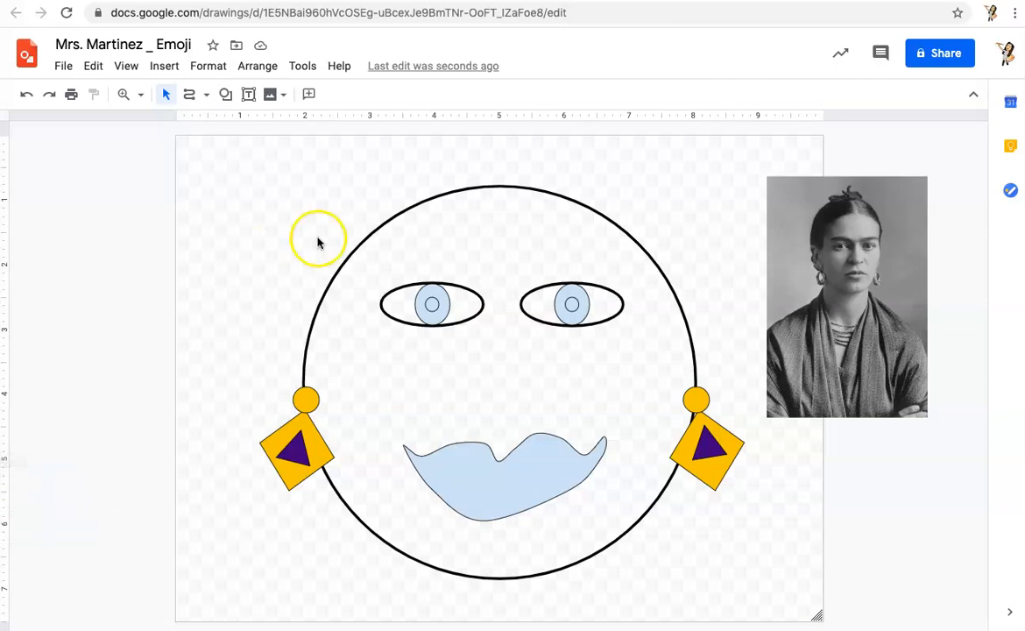
# Draw a closed, arched left eyebrow with the Curve tool above the left eye, about 2.4 inches wide and 0.7 inches tall
pyautogui.click(226, 94)
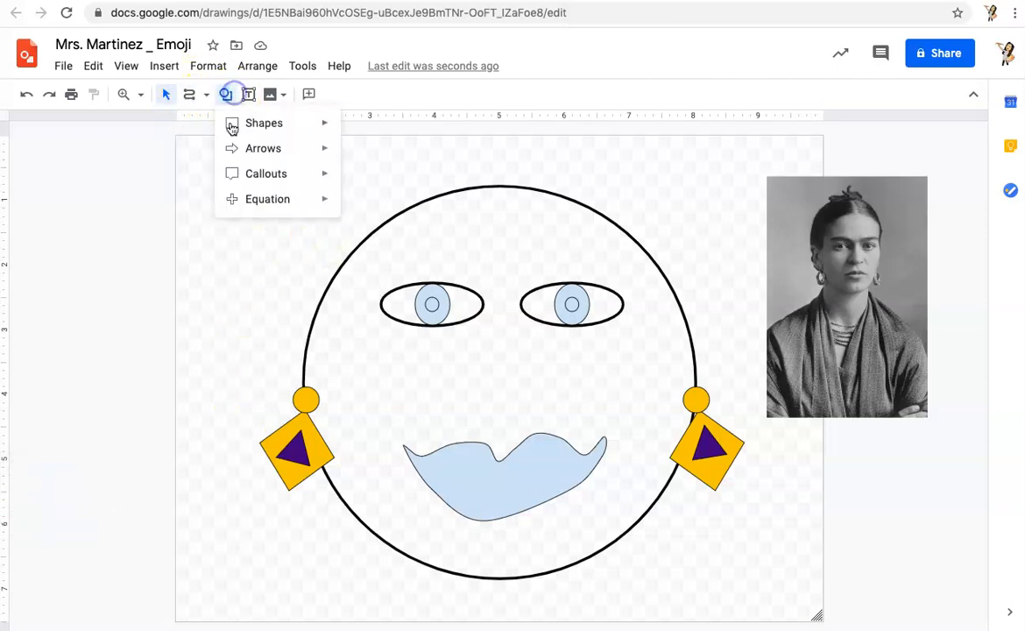
pyautogui.moveTo(274, 128)
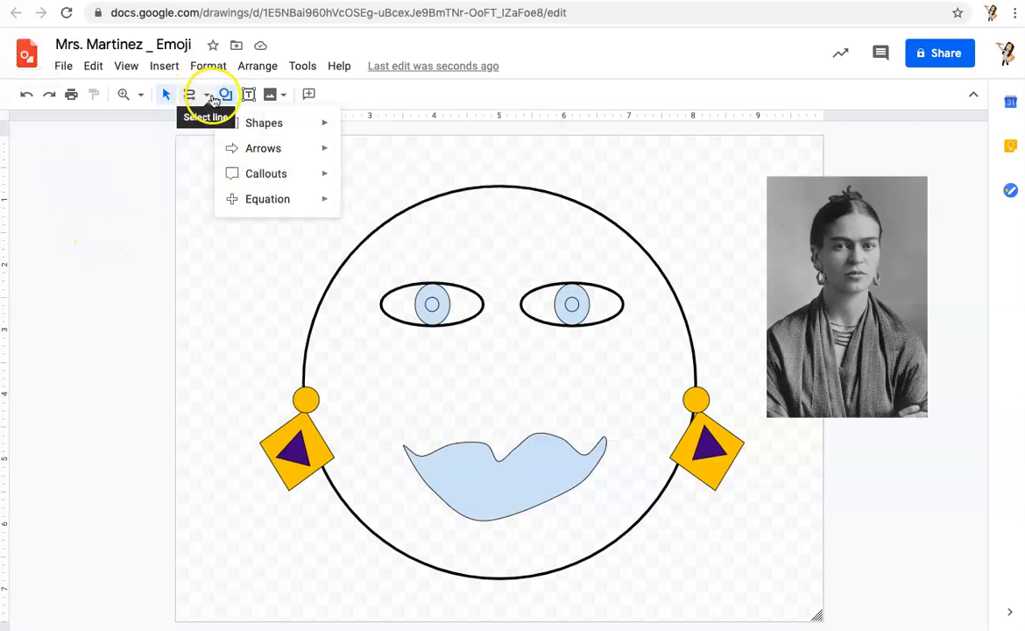
pyautogui.click(187, 94)
pyautogui.moveTo(499, 262)
pyautogui.mouseDown()
pyautogui.moveTo(381, 248)
pyautogui.moveTo(347, 285)
pyautogui.mouseUp()
pyautogui.click(403, 266)
pyautogui.click(464, 263)
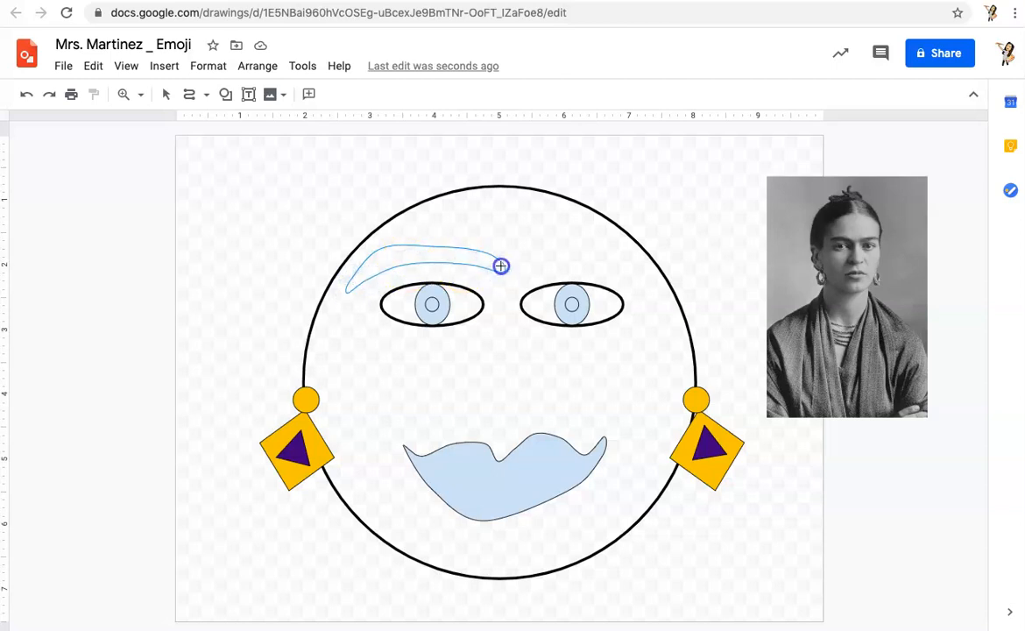
pyautogui.click(500, 270)
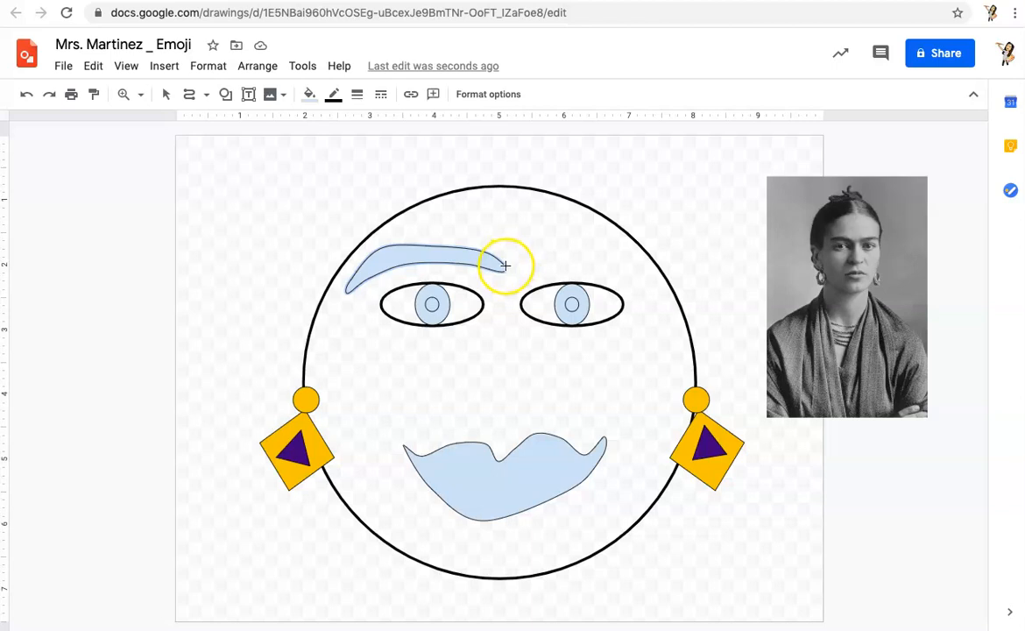
# Draw a matching right eyebrow about 2.3 inches wide with the Curve tool and move it to meet the left eyebrow's inner end
pyautogui.moveTo(506, 264)
pyautogui.mouseDown()
pyautogui.moveTo(536, 247)
pyautogui.moveTo(597, 245)
pyautogui.moveTo(657, 277)
pyautogui.moveTo(650, 293)
pyautogui.moveTo(646, 281)
pyautogui.moveTo(590, 266)
pyautogui.moveTo(501, 270)
pyautogui.mouseUp()
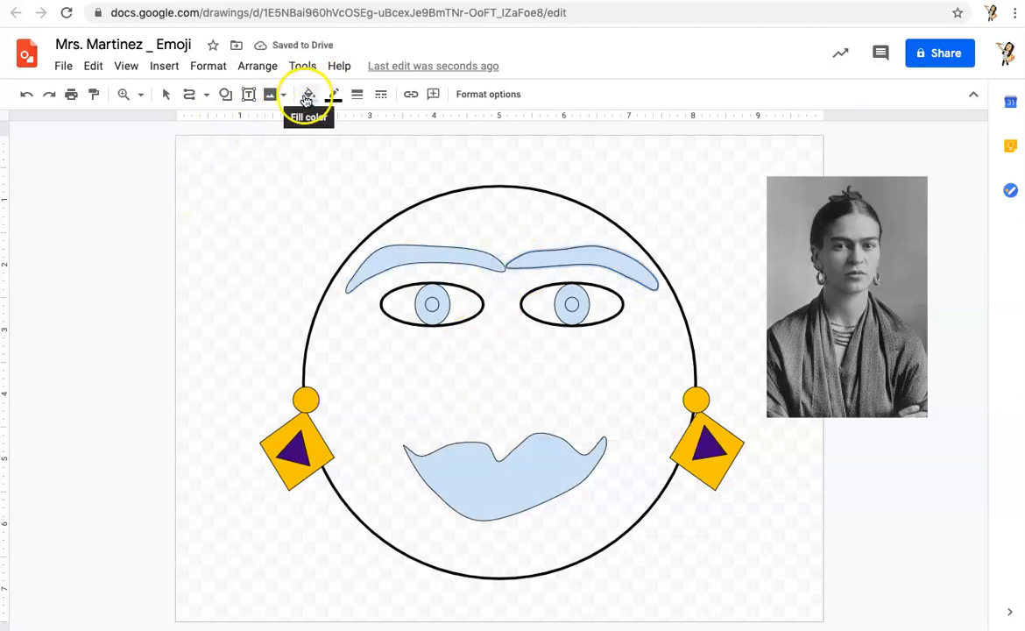
pyautogui.click(166, 94)
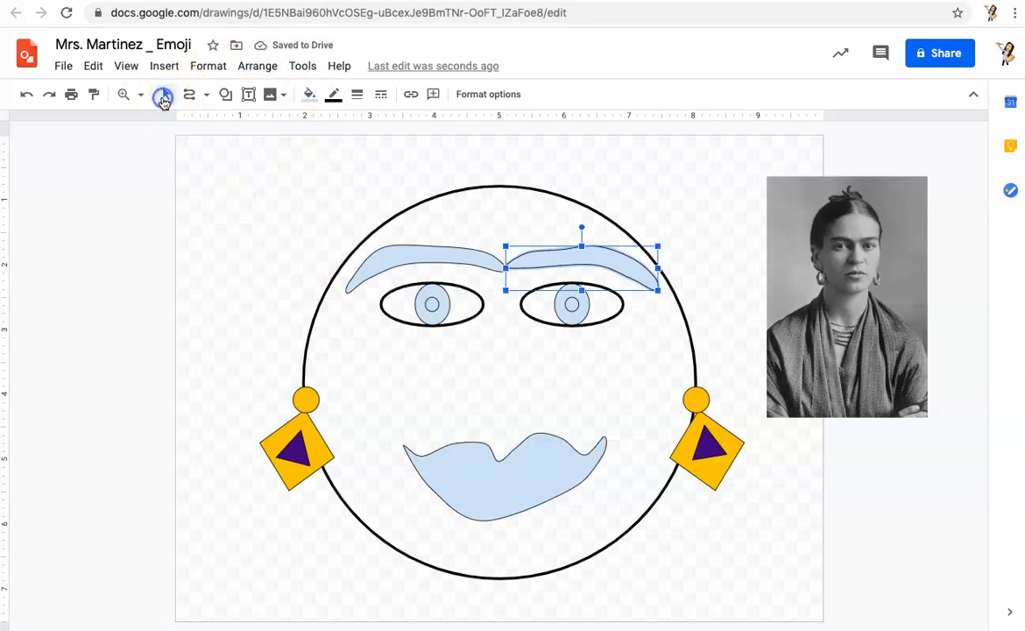
pyautogui.moveTo(539, 248); pyautogui.dragTo(528, 257)
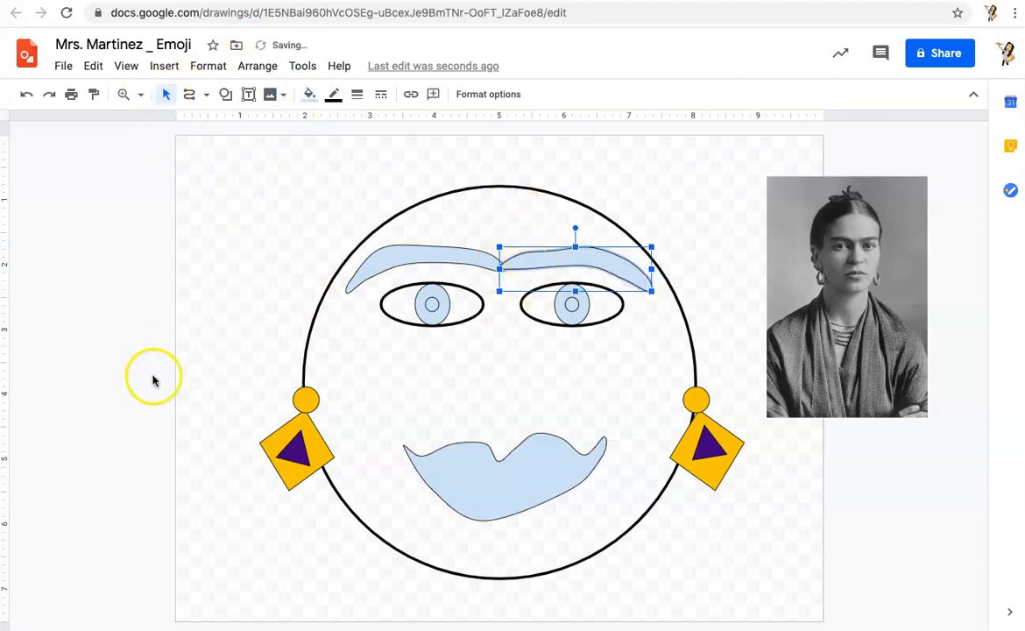
pyautogui.click(153, 380)
# Rotate both eyebrows slightly so their outer ends rise and their joined inner ends dip
pyautogui.click(572, 264)
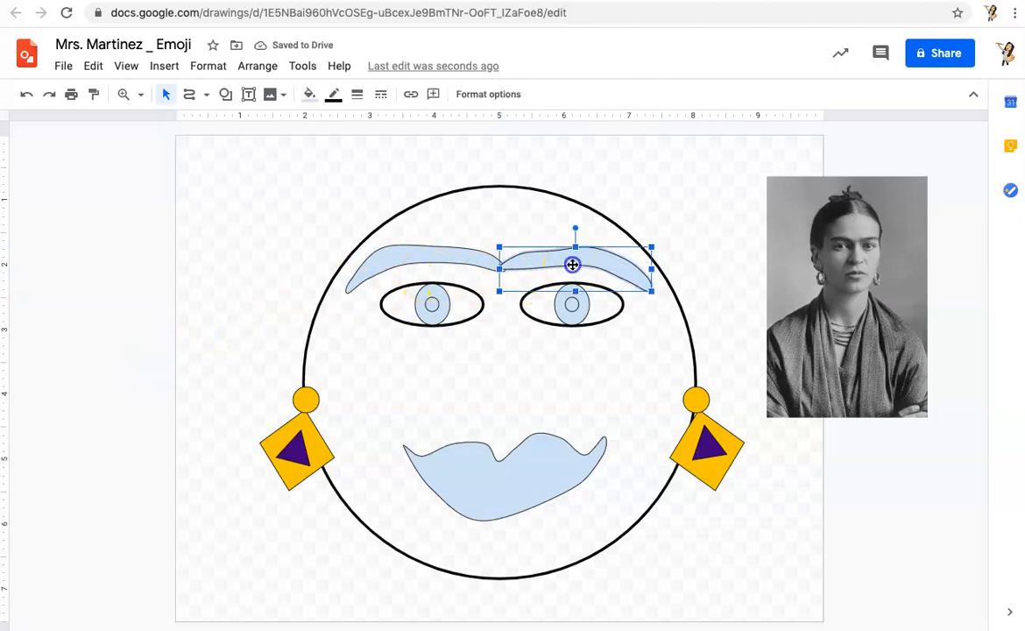
pyautogui.moveTo(571, 227); pyautogui.dragTo(572, 230)
pyautogui.click(471, 249)
pyautogui.moveTo(426, 226); pyautogui.dragTo(429, 225)
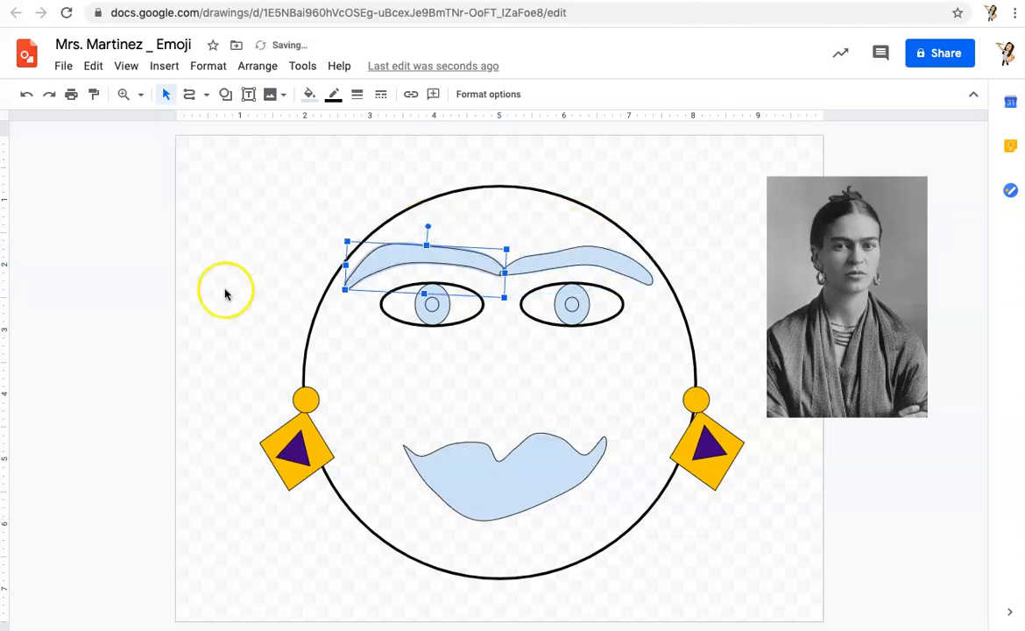
pyautogui.click(133, 340)
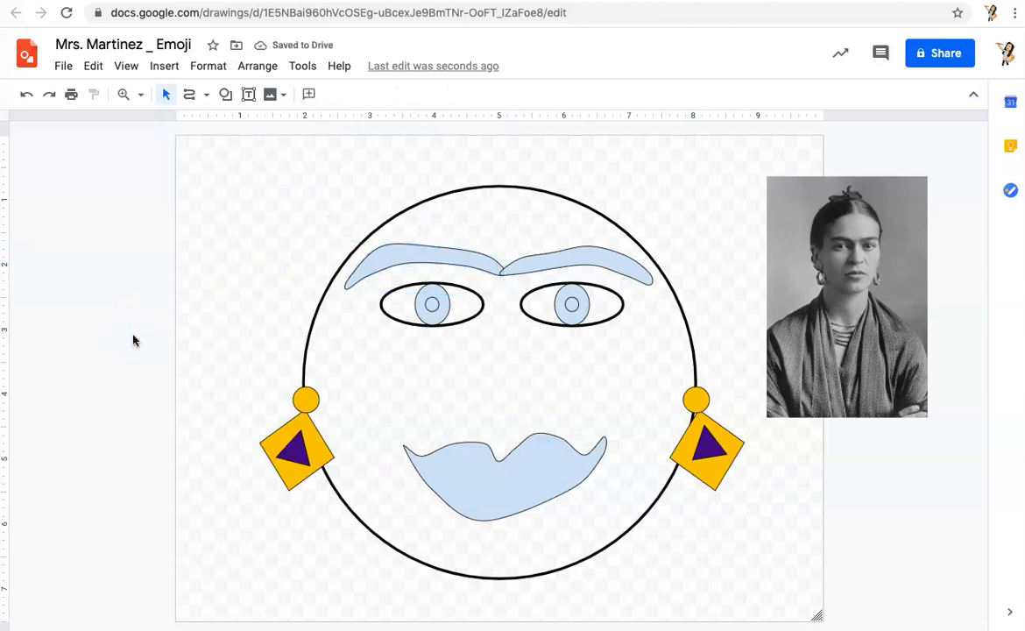
# Delete the old mouth and draw a closed upper lip with a central dip using the Curve tool, about 2.4 inches wide and 0.5 inches tall
pyautogui.click(483, 486)
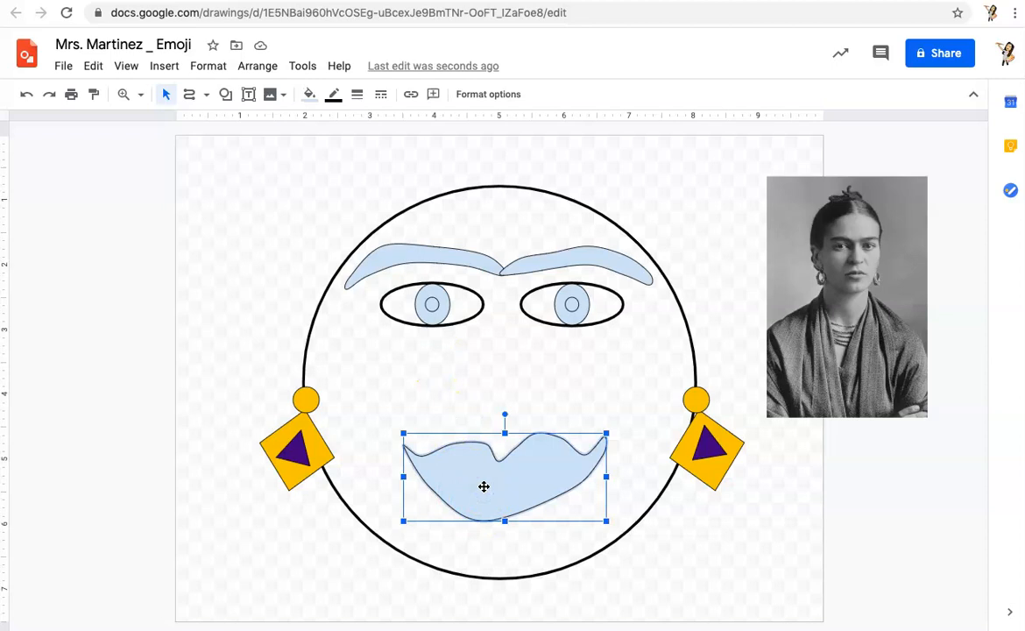
pyautogui.press('Delete')
pyautogui.click(187, 94)
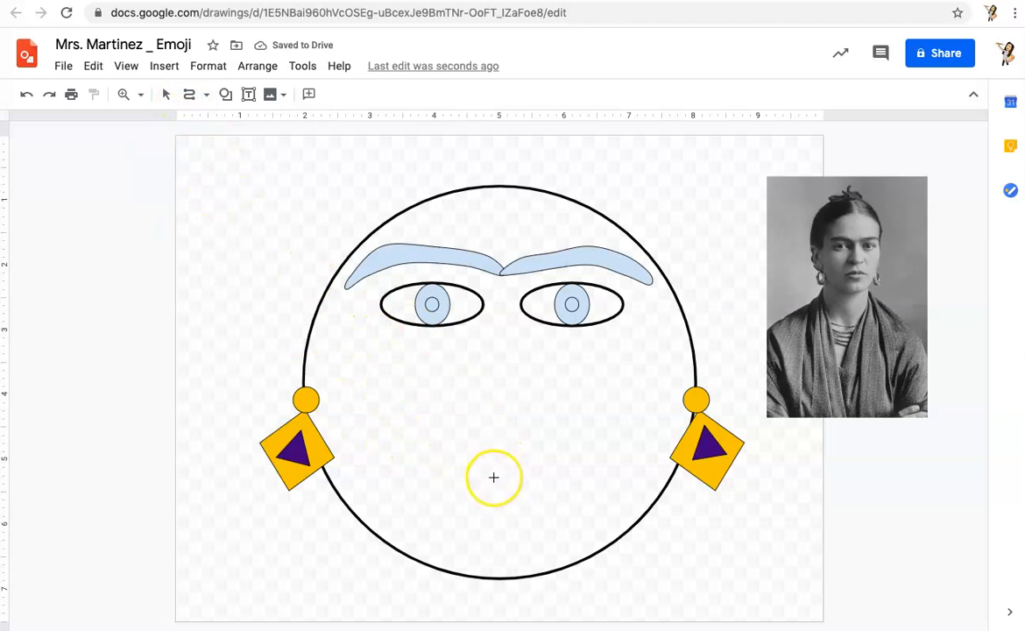
pyautogui.moveTo(494, 477); pyautogui.dragTo(483, 464)
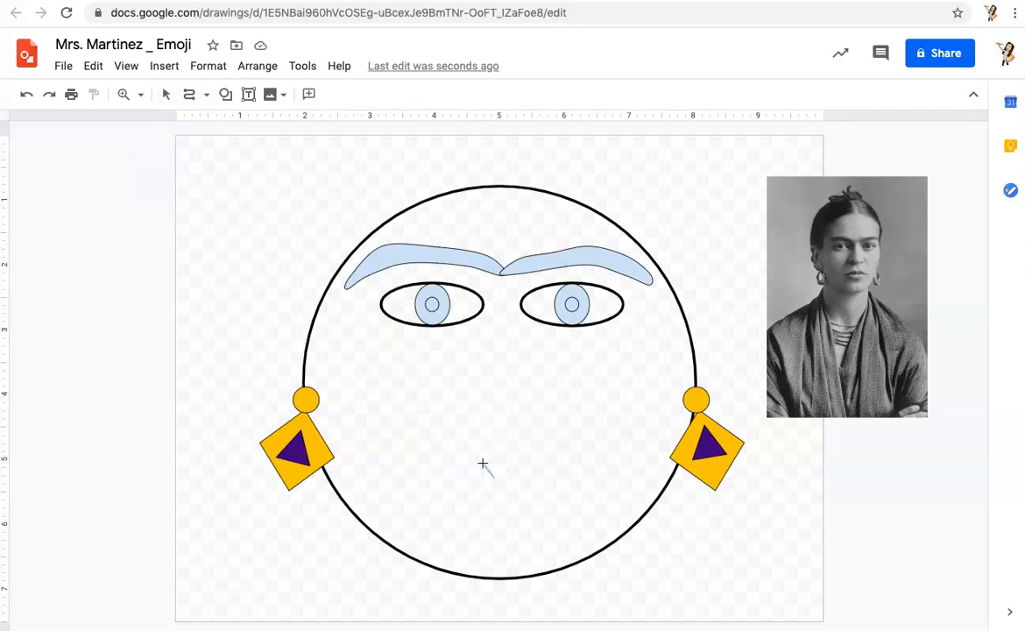
pyautogui.click(480, 463)
pyautogui.click(426, 465)
pyautogui.click(413, 476)
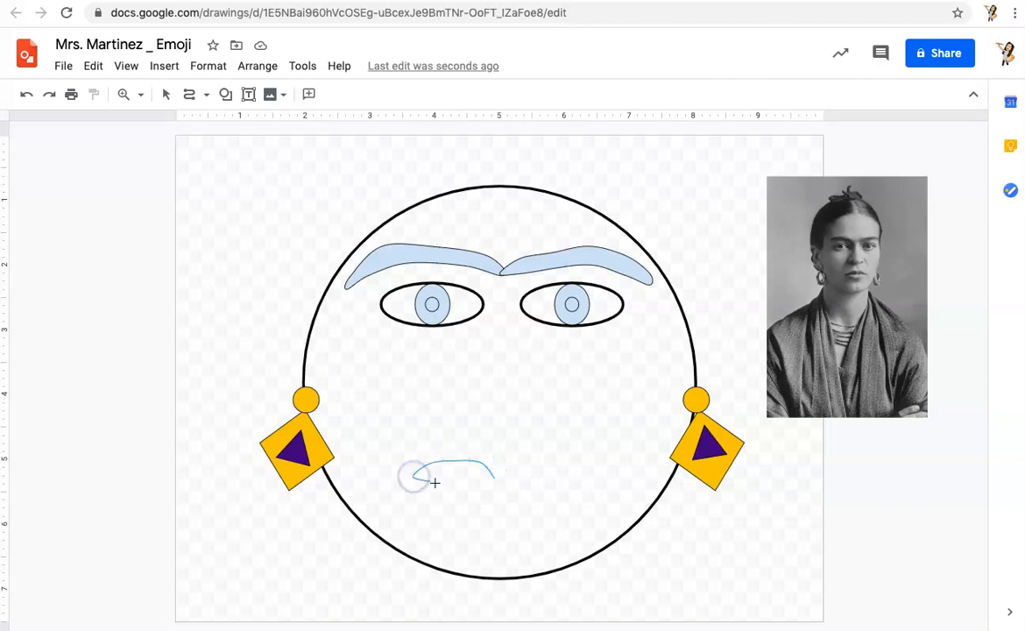
pyautogui.click(480, 492)
pyautogui.click(528, 491)
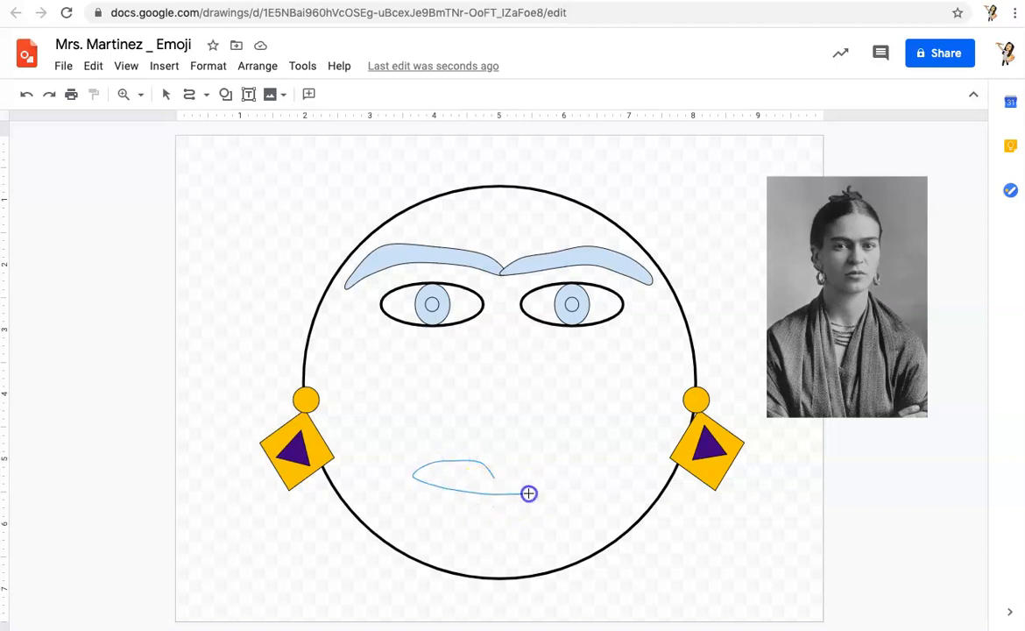
pyautogui.click(567, 481)
pyautogui.click(507, 465)
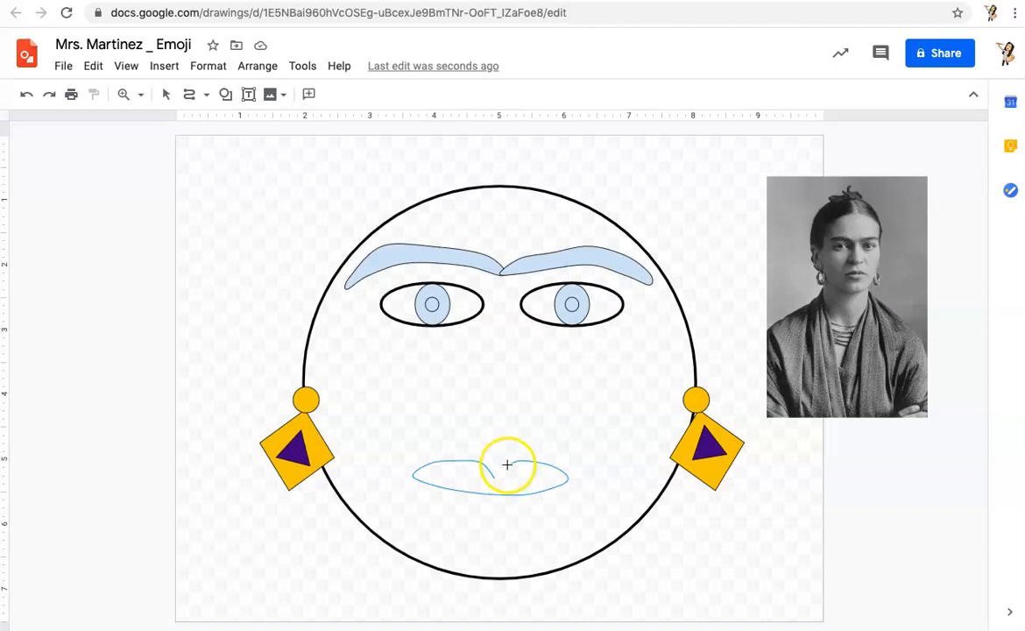
pyautogui.click(497, 471)
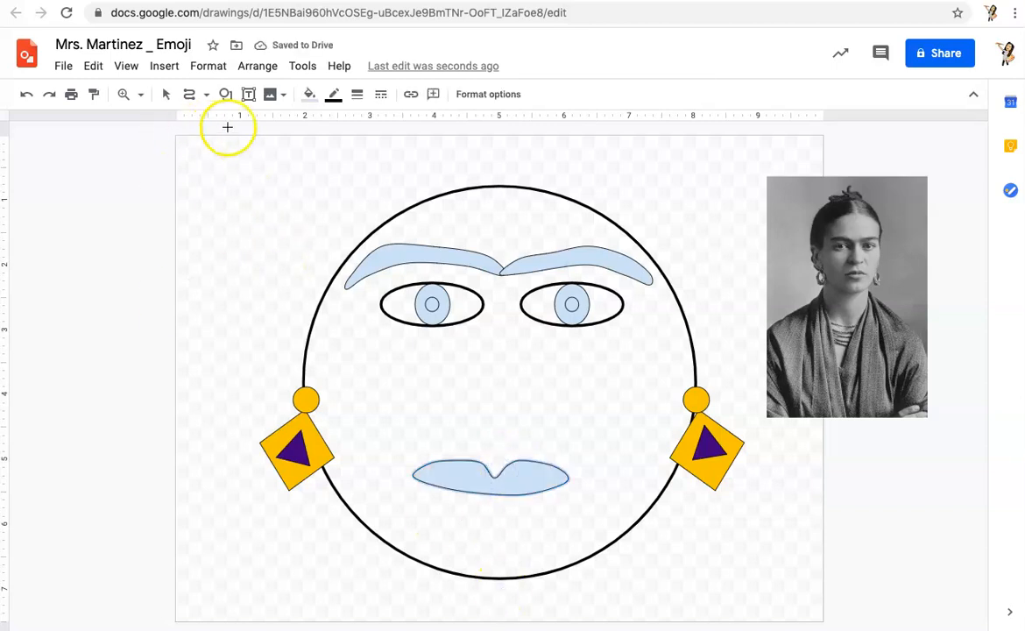
pyautogui.click(166, 94)
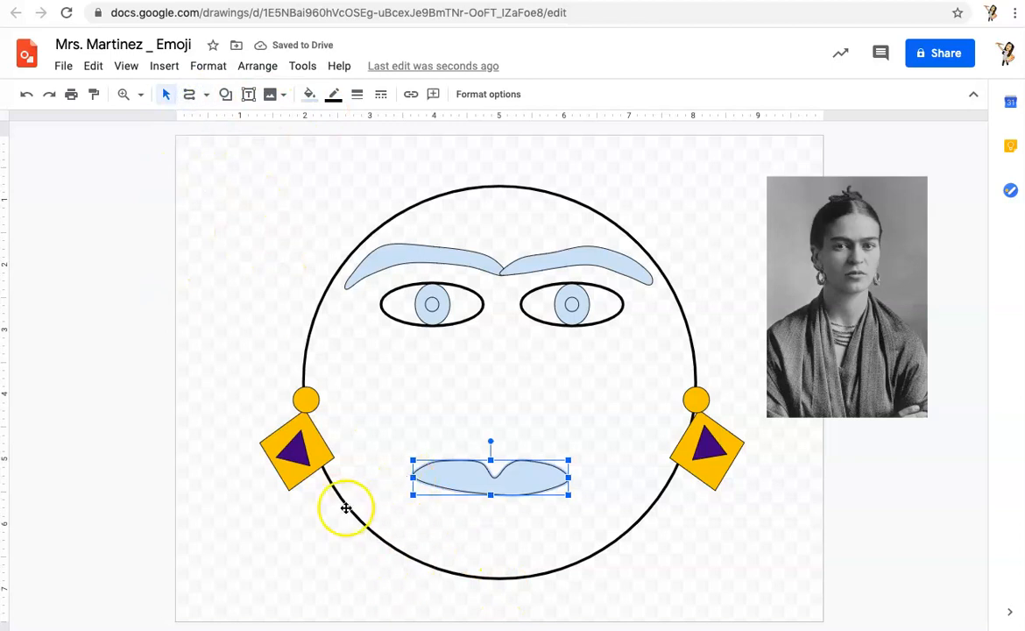
# Draw a closed, rounded lower lip with the Curve tool along the upper lip's bottom edge, about 2.4 inches wide and 0.9 inches tall
pyautogui.click(188, 94)
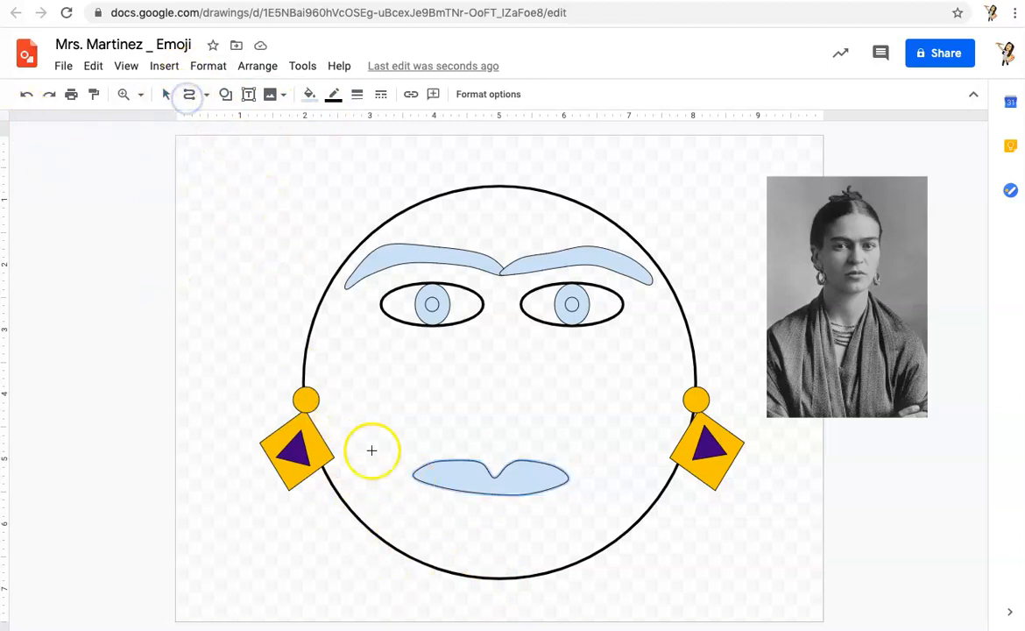
pyautogui.moveTo(414, 473); pyautogui.dragTo(417, 503)
pyautogui.click(531, 531)
pyautogui.click(561, 505)
pyautogui.click(568, 481)
pyautogui.click(549, 491)
pyautogui.click(512, 497)
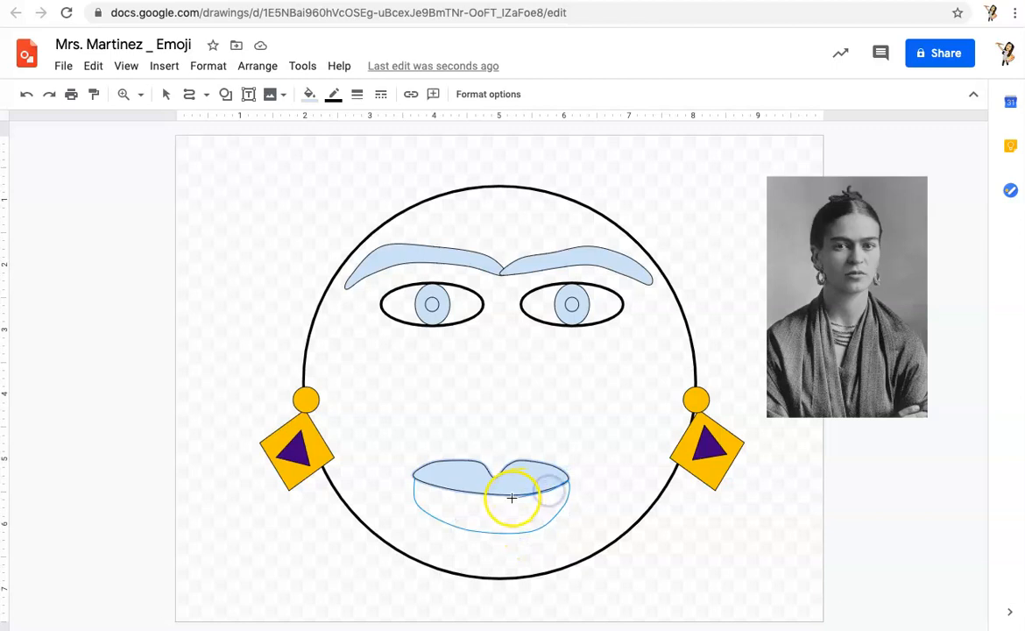
pyautogui.click(509, 496)
pyautogui.click(468, 493)
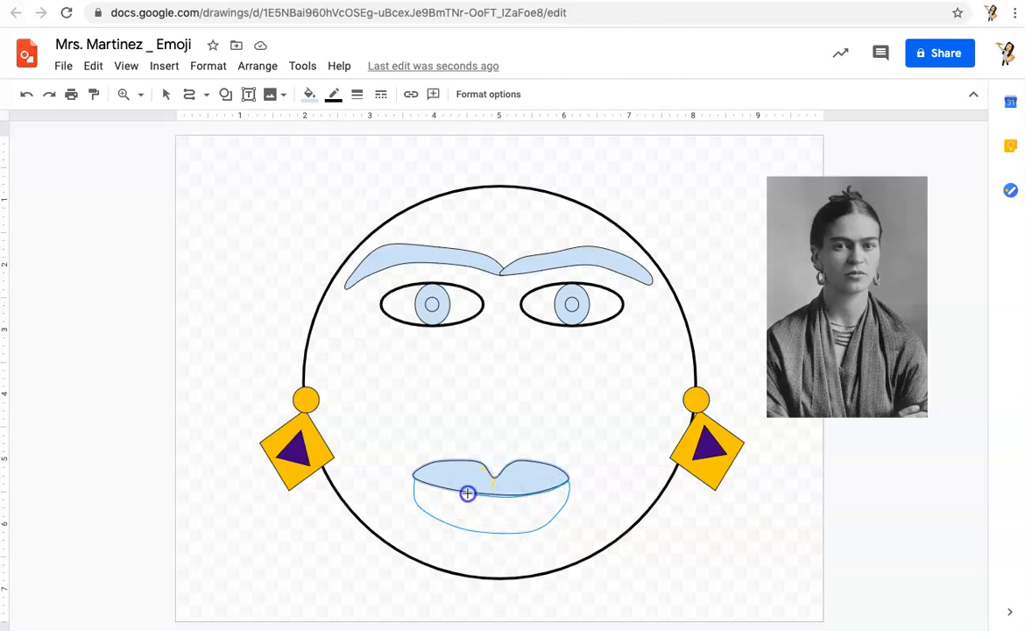
pyautogui.click(436, 486)
pyautogui.click(413, 477)
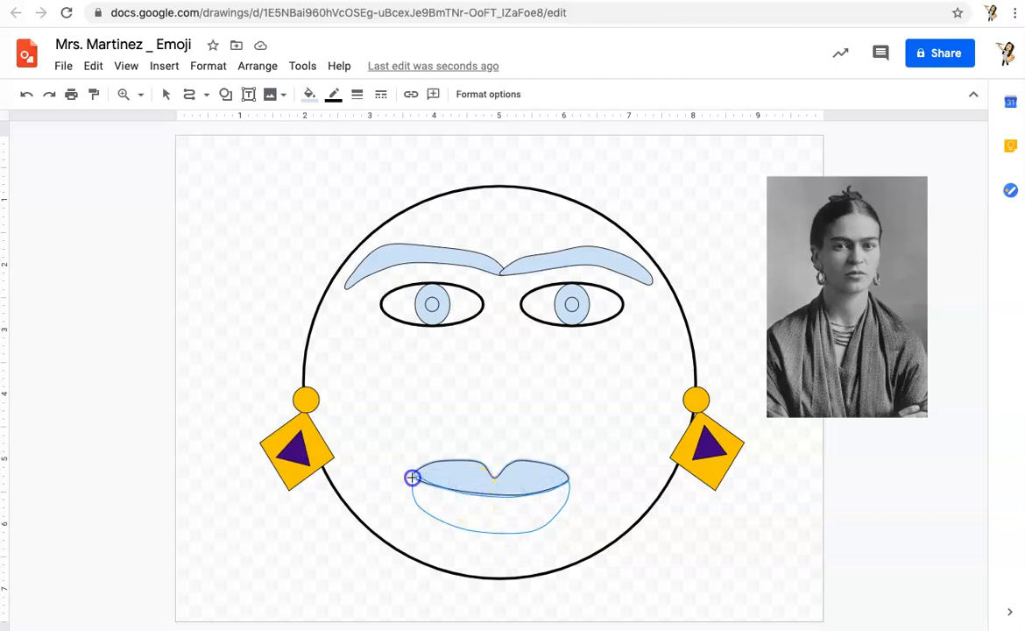
pyautogui.click(413, 477)
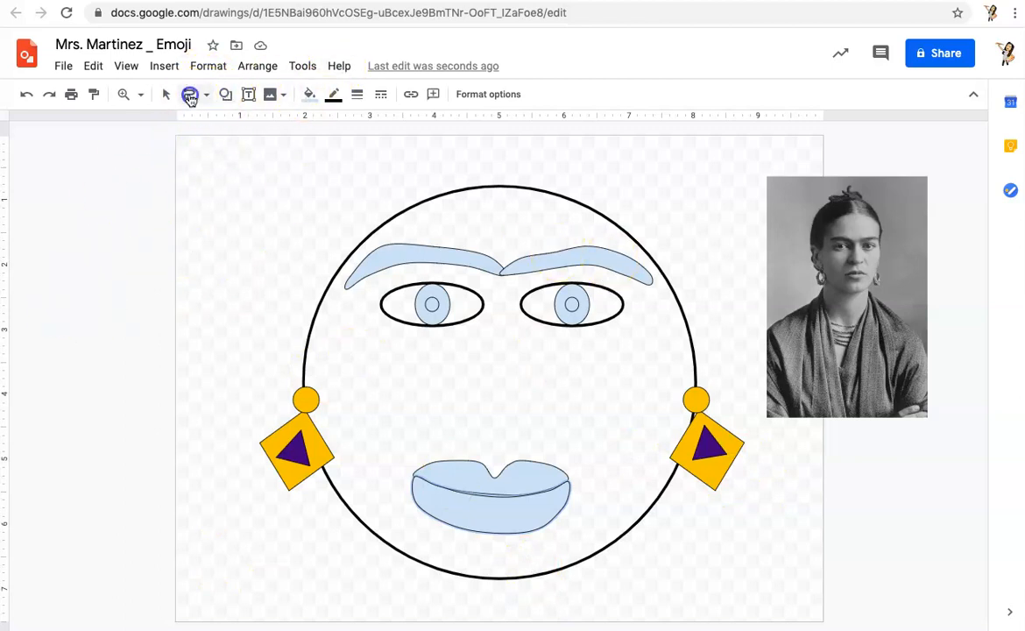
pyautogui.press('Escape')
# Draw a closed nose with flared nostrils between the eyes and lips using the Curve tool, about 1.5 inches wide and 1.7 inches tall
pyautogui.click(226, 94)
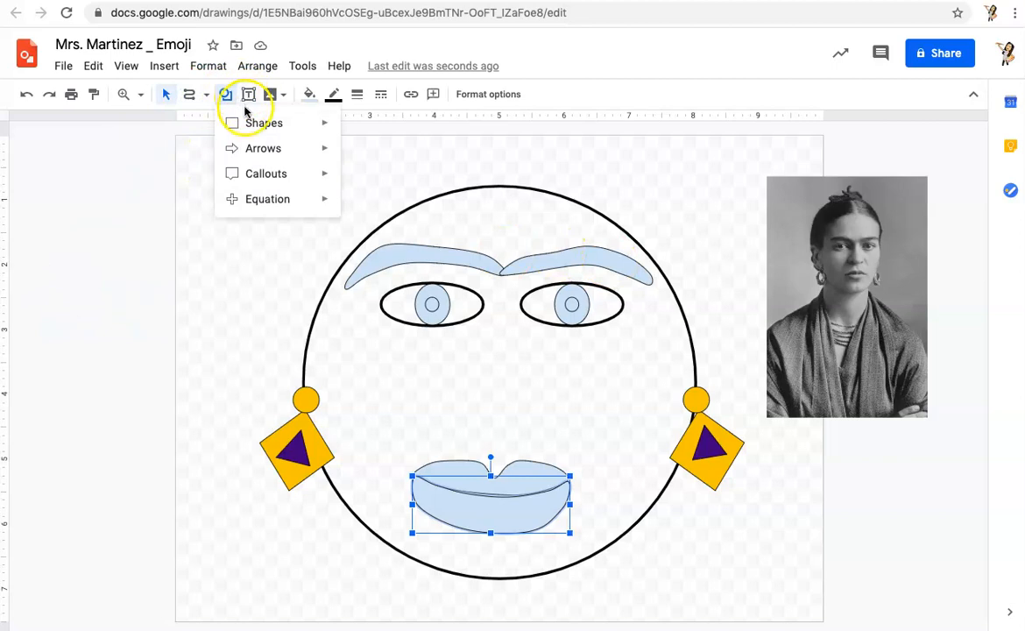
pyautogui.click(246, 129)
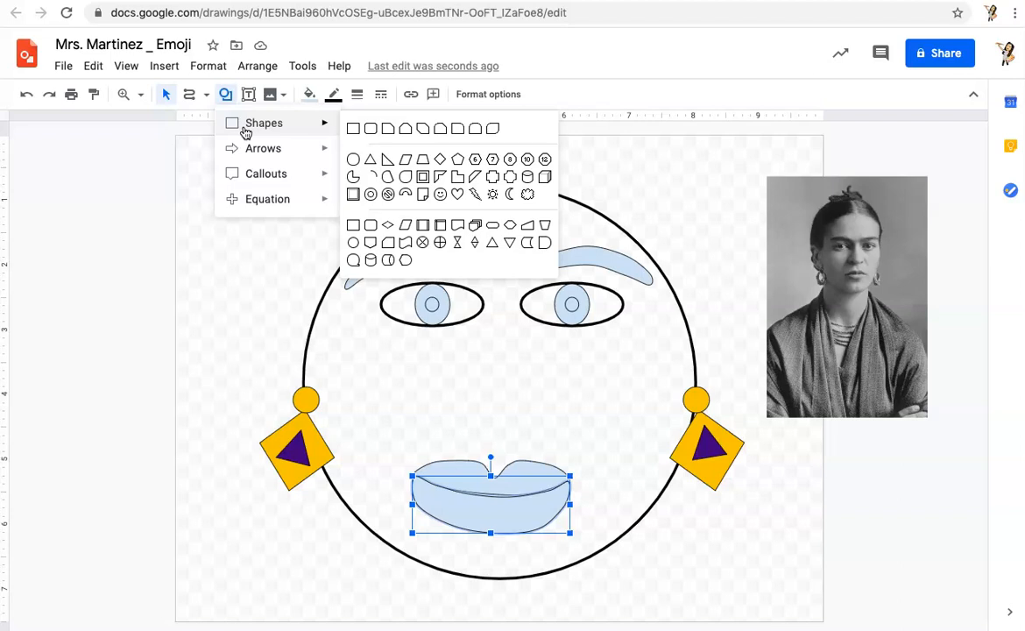
pyautogui.click(189, 93)
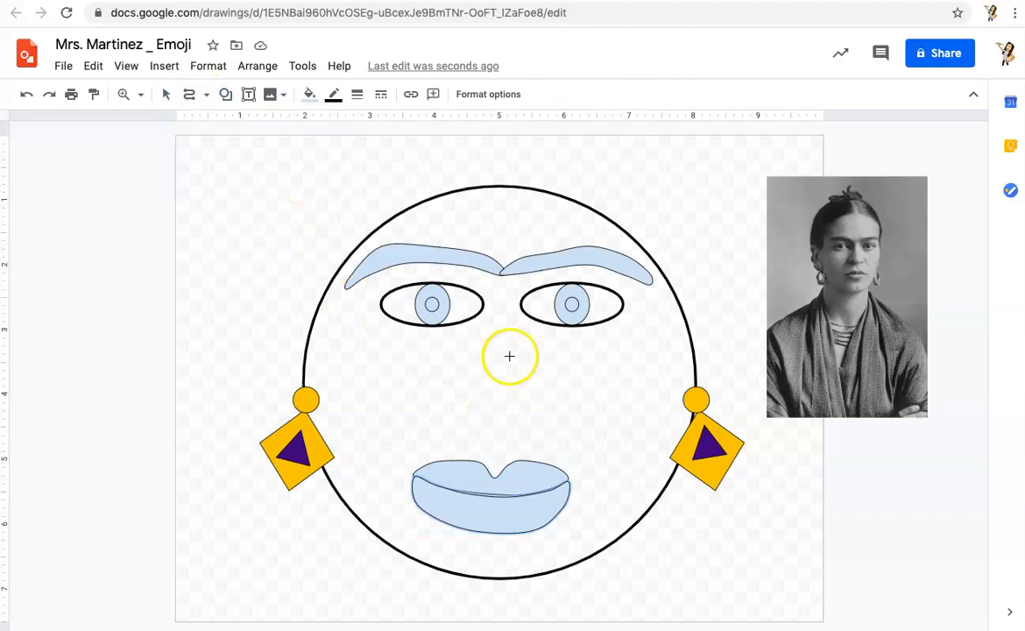
pyautogui.moveTo(485, 341); pyautogui.dragTo(483, 368)
pyautogui.click(483, 369)
pyautogui.click(464, 411)
pyautogui.click(455, 422)
pyautogui.click(464, 436)
pyautogui.click(495, 433)
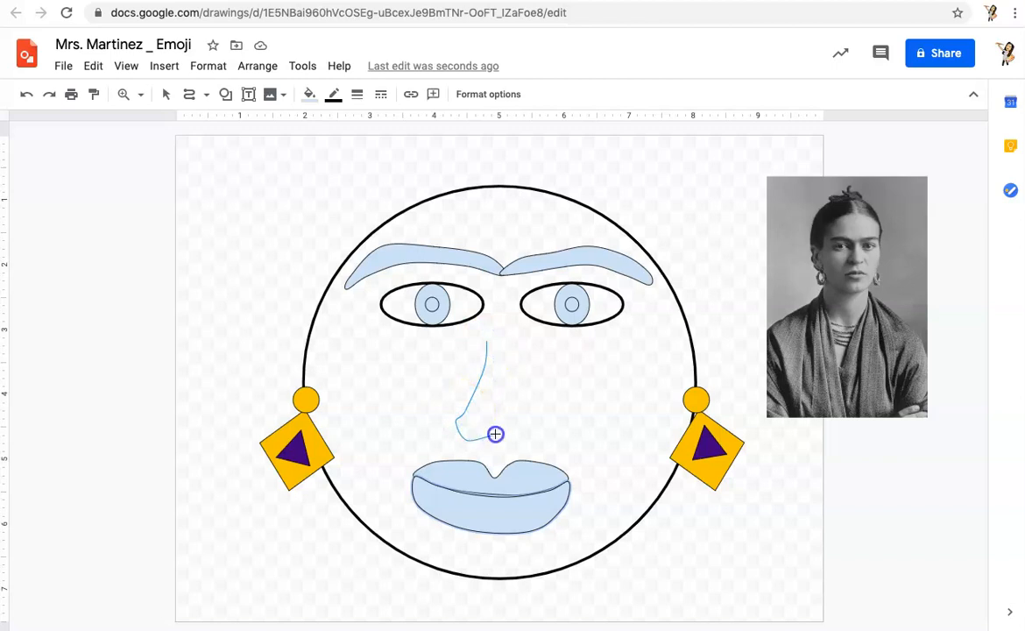
pyautogui.click(517, 433)
pyautogui.click(537, 442)
pyautogui.click(551, 424)
pyautogui.click(536, 410)
pyautogui.click(521, 378)
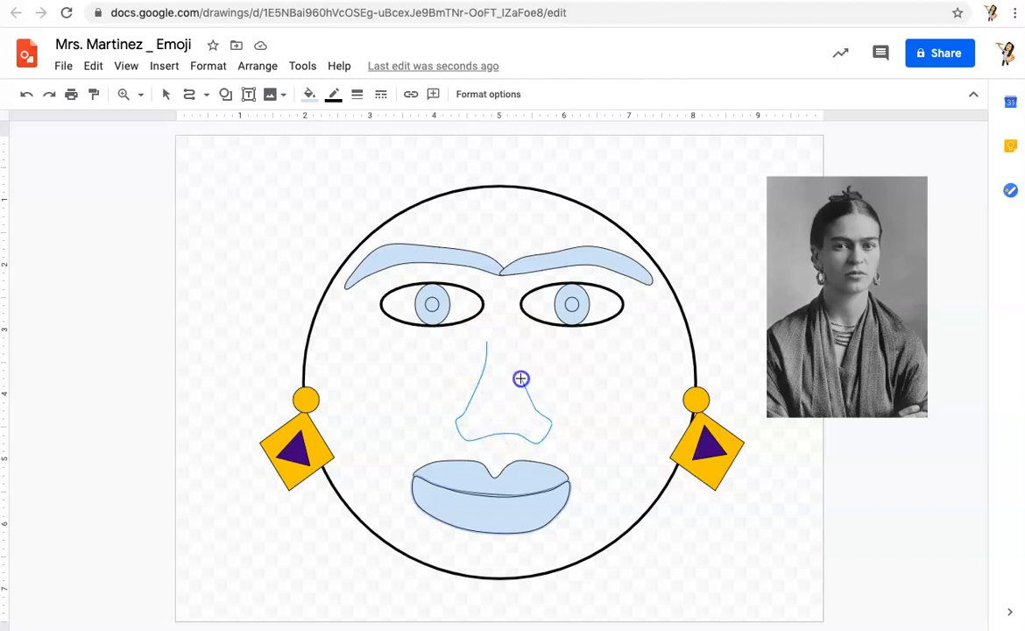
pyautogui.click(510, 338)
pyautogui.click(485, 341)
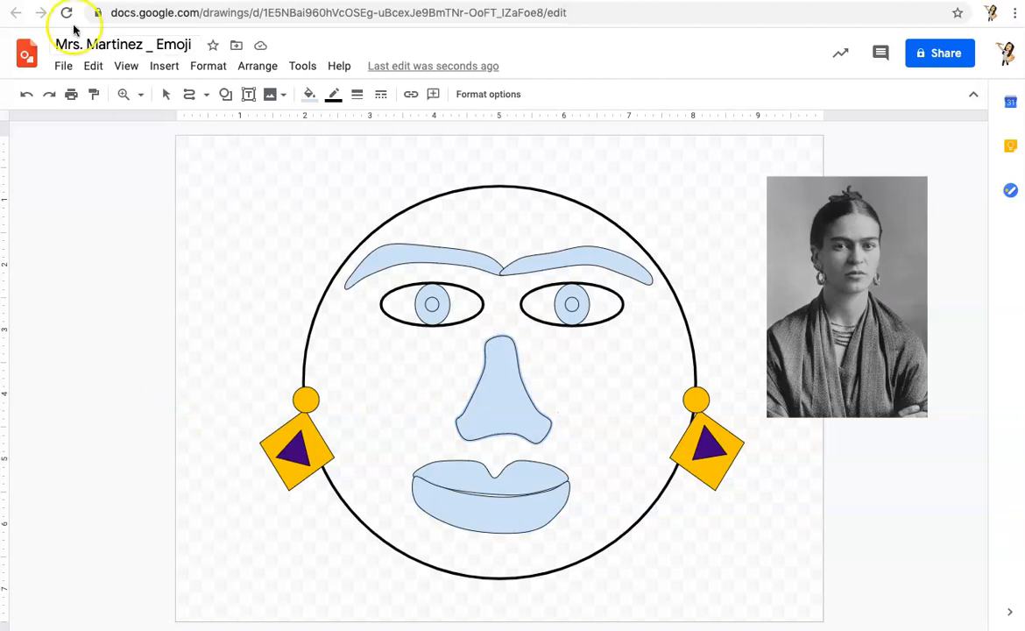
pyautogui.click(165, 93)
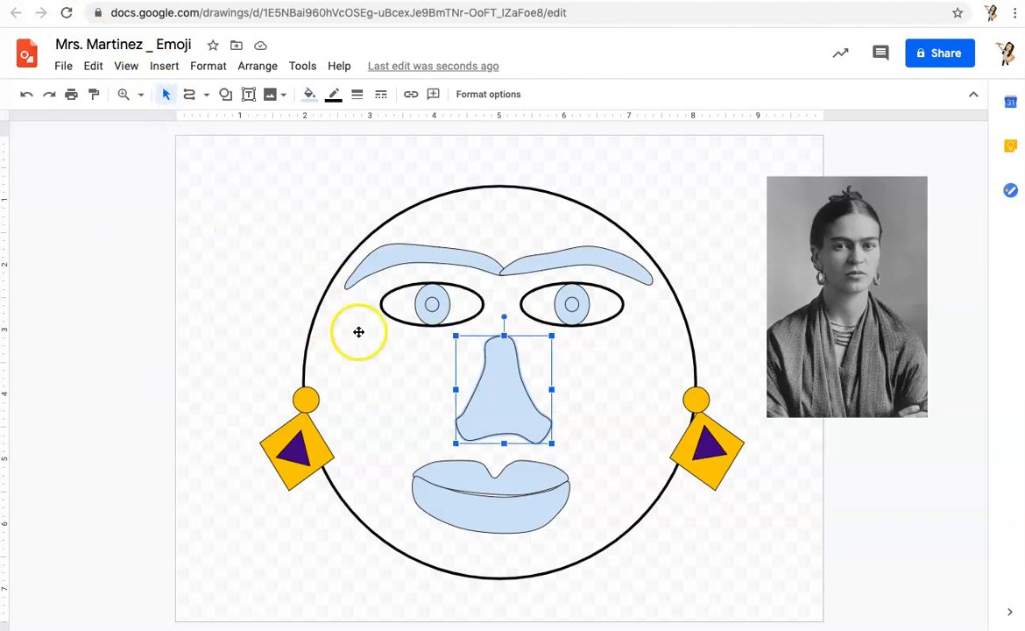
# Delete the oval outlines around both eyes, keeping the irises and pupils
pyautogui.click(381, 302)
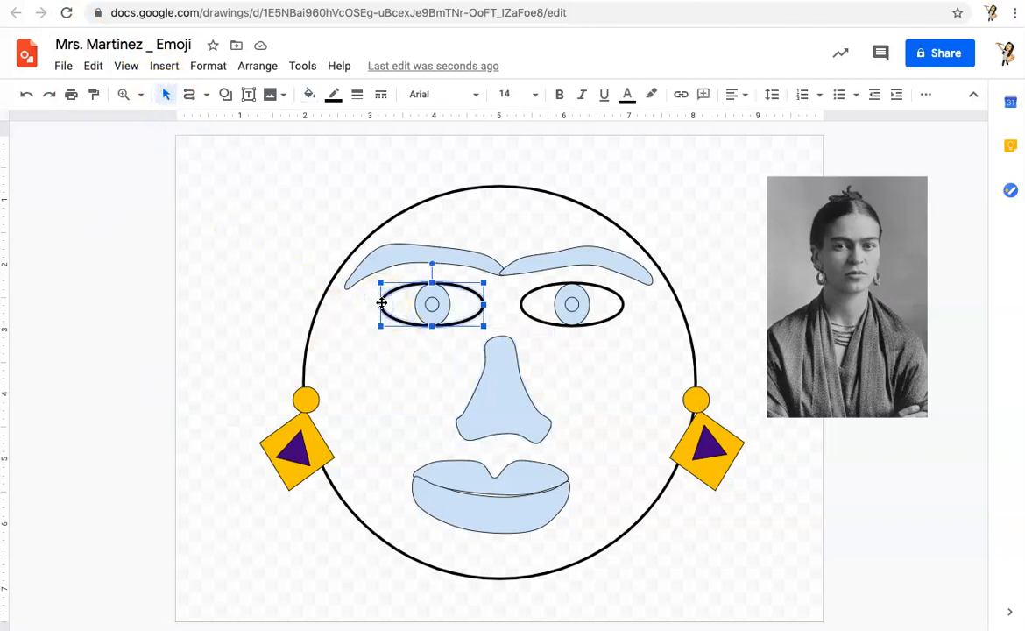
pyautogui.press('Delete')
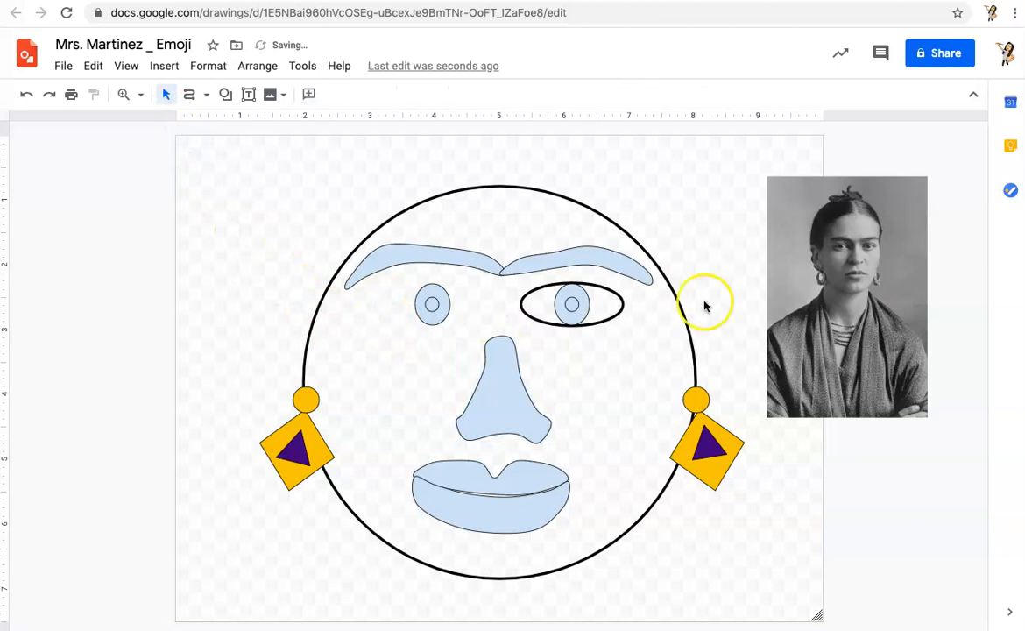
pyautogui.click(618, 295)
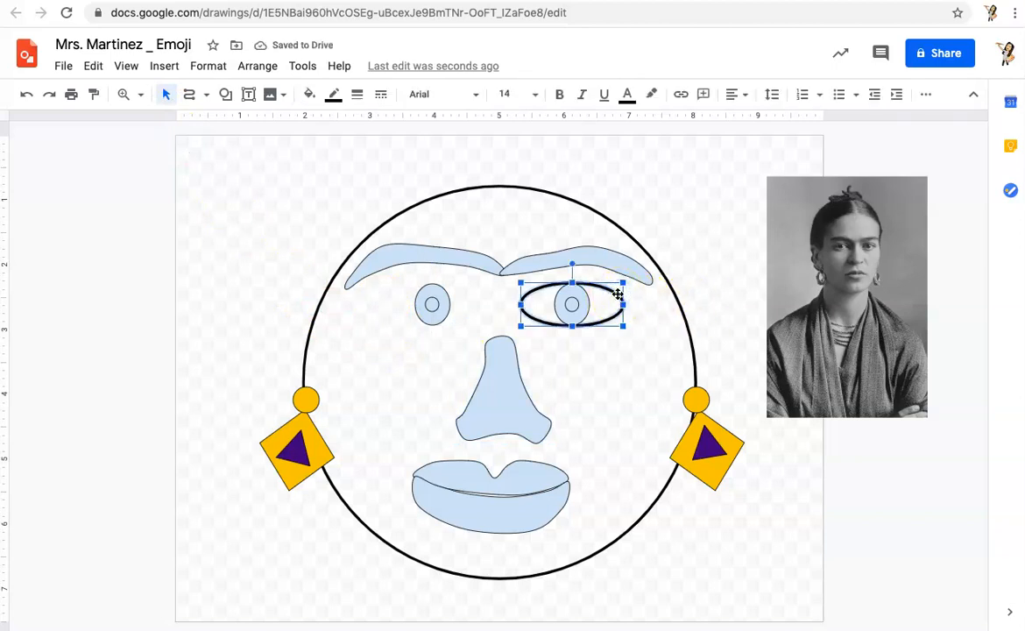
pyautogui.press('Delete')
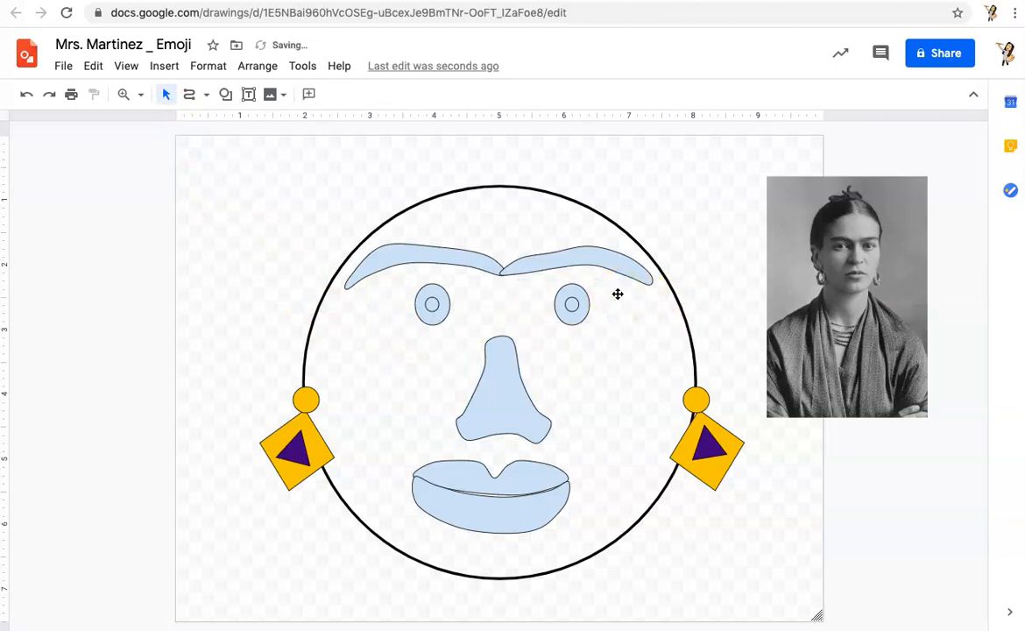
# Draw a closed almond-shaped outline over the left iris with the Curve tool, about 2 inches wide and 0.8 inches tall
pyautogui.click(187, 94)
pyautogui.click(189, 94)
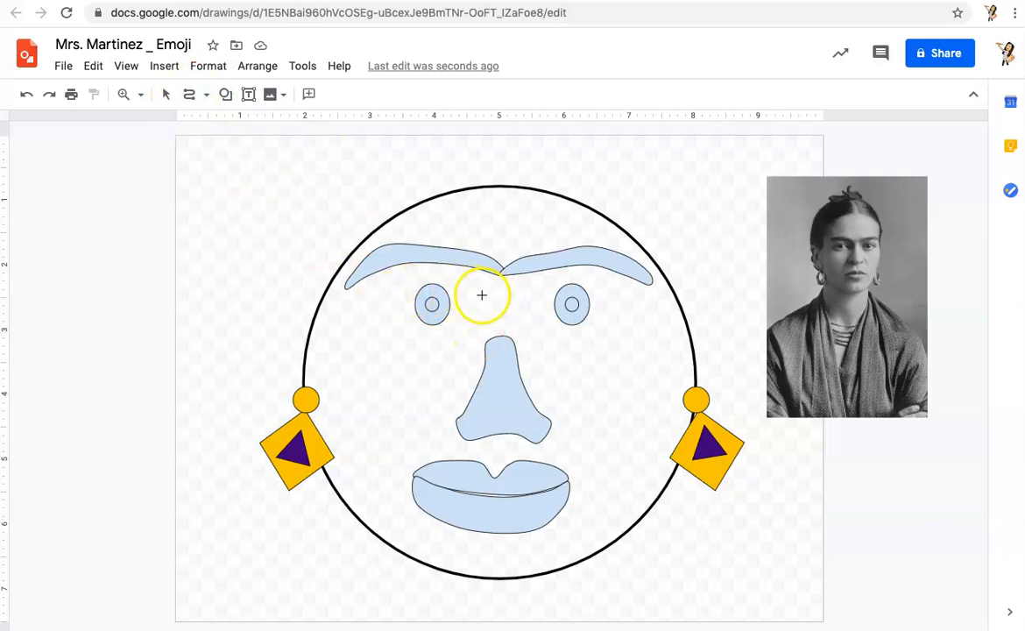
pyautogui.moveTo(482, 295); pyautogui.dragTo(434, 284)
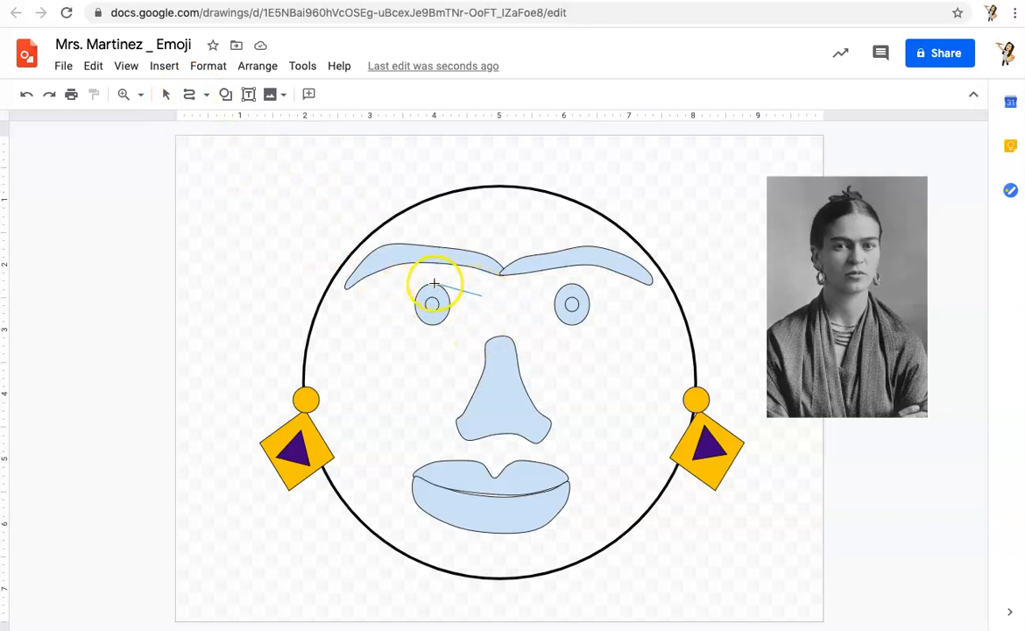
pyautogui.click(373, 293)
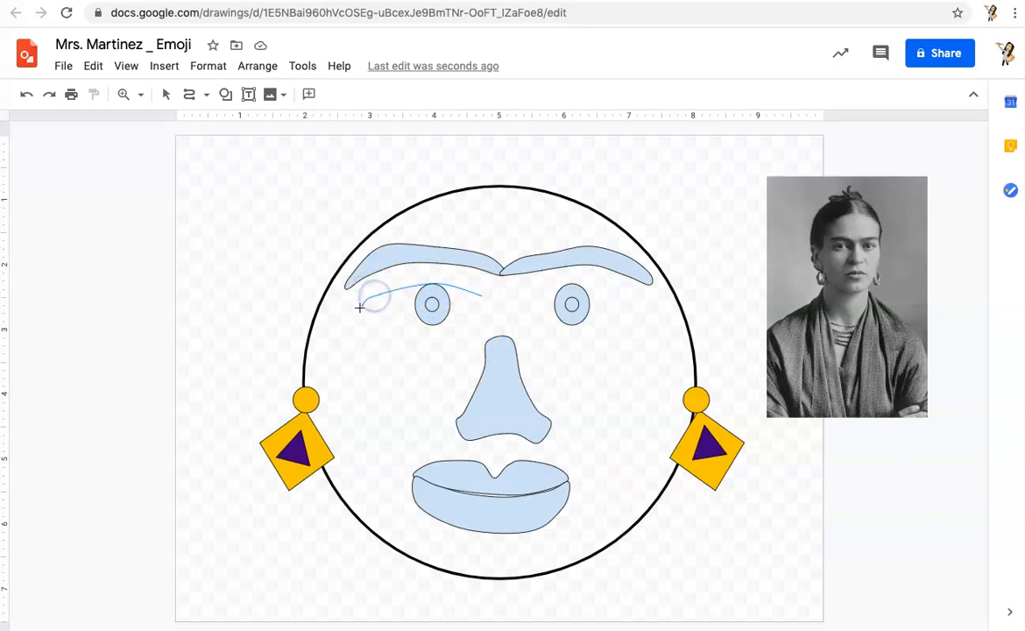
pyautogui.click(408, 336)
pyautogui.click(473, 323)
pyautogui.click(482, 297)
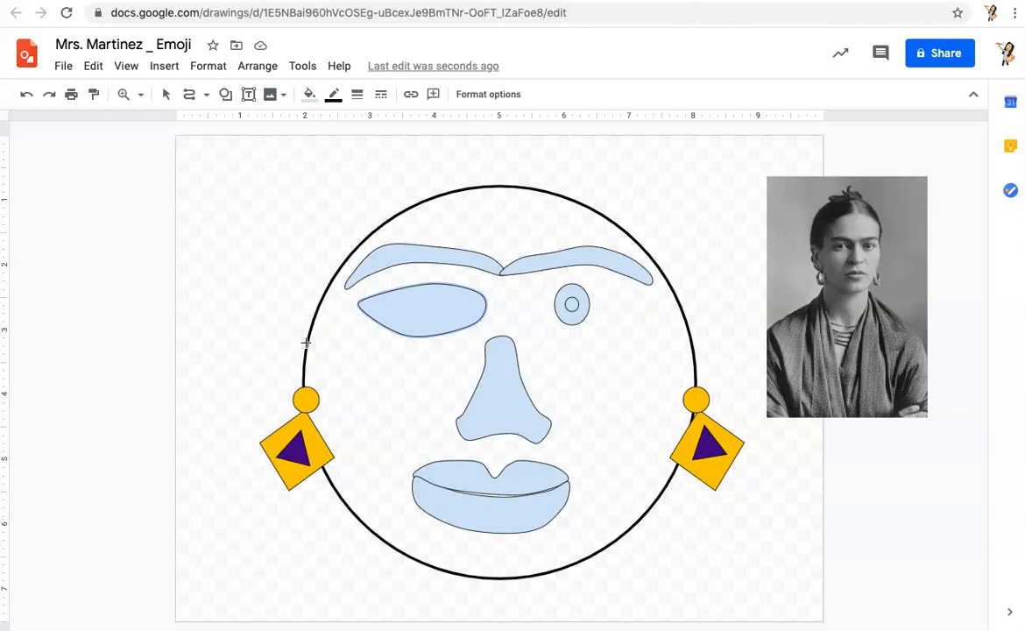
pyautogui.click(166, 95)
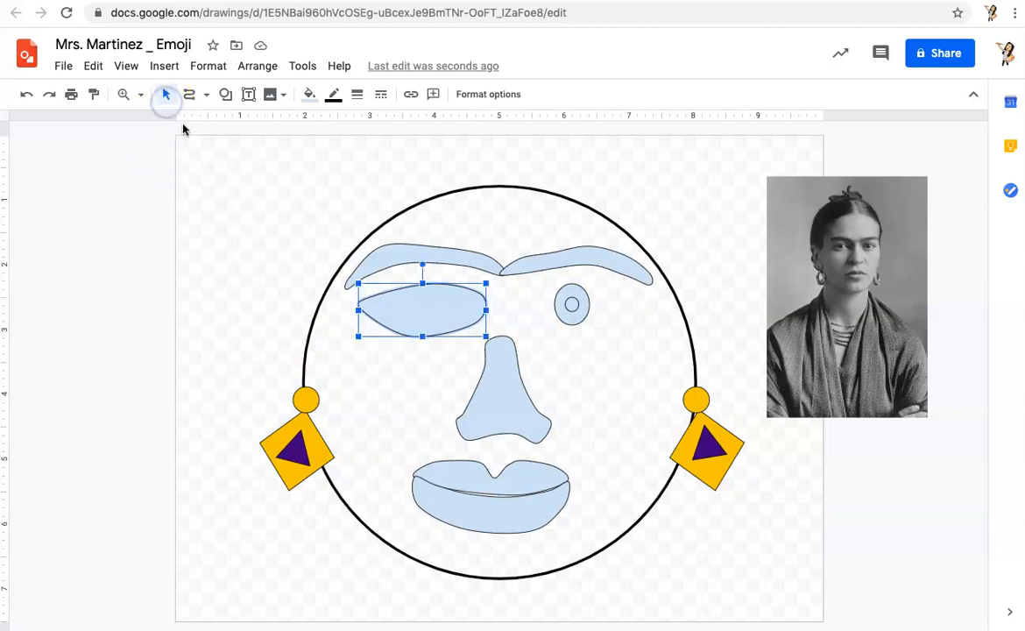
# Send the left eye shape to the back behind the iris and shrink it to about 1.8 inches wide and 0.6 inches tall
pyautogui.click(255, 70)
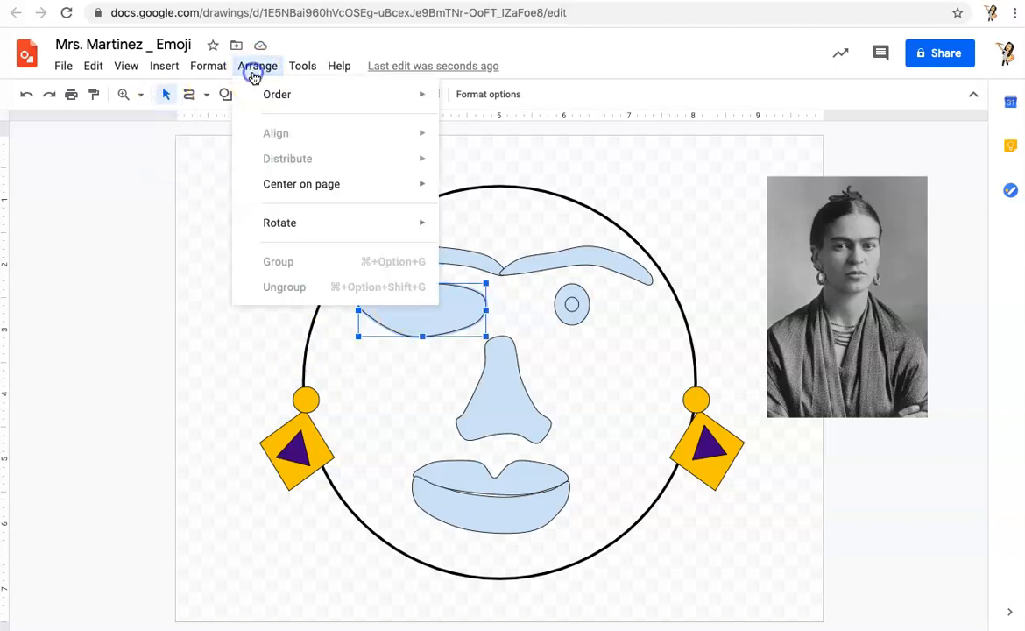
pyautogui.click(271, 98)
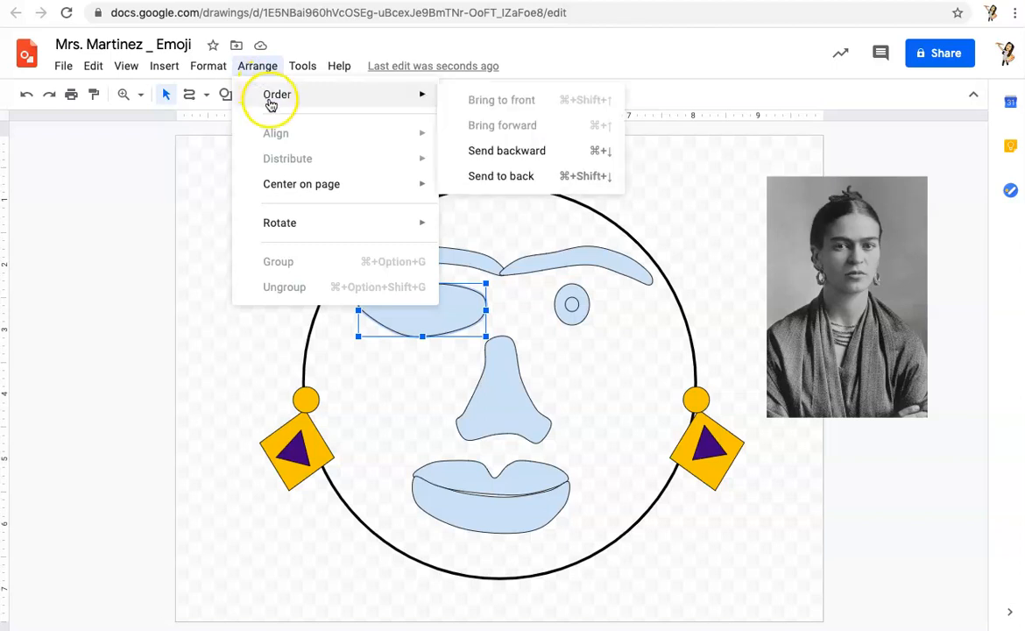
pyautogui.click(479, 180)
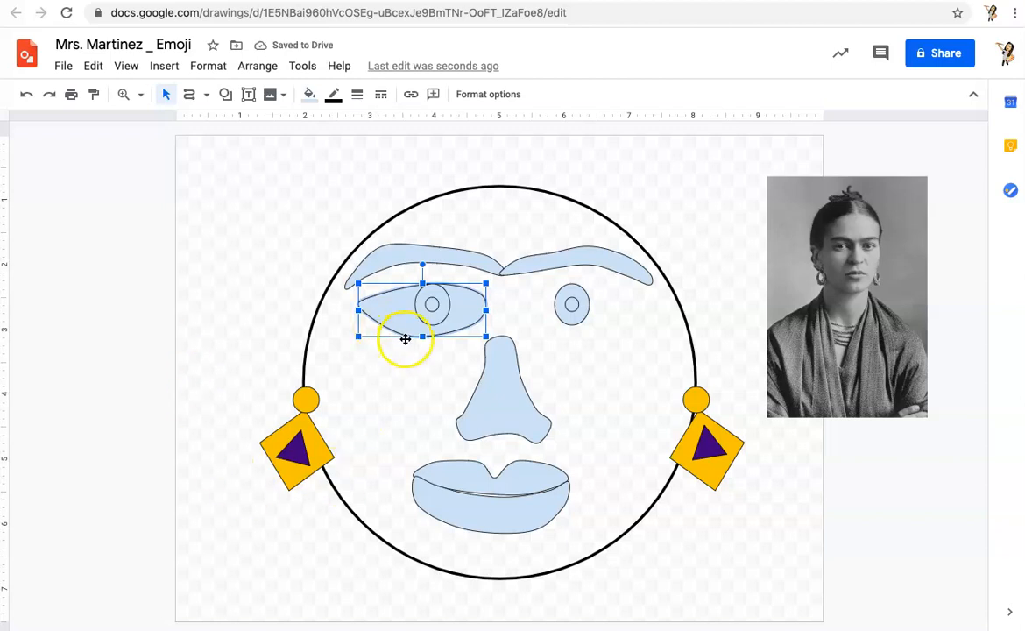
pyautogui.moveTo(422, 337); pyautogui.dragTo(429, 325)
pyautogui.moveTo(357, 303); pyautogui.dragTo(368, 302)
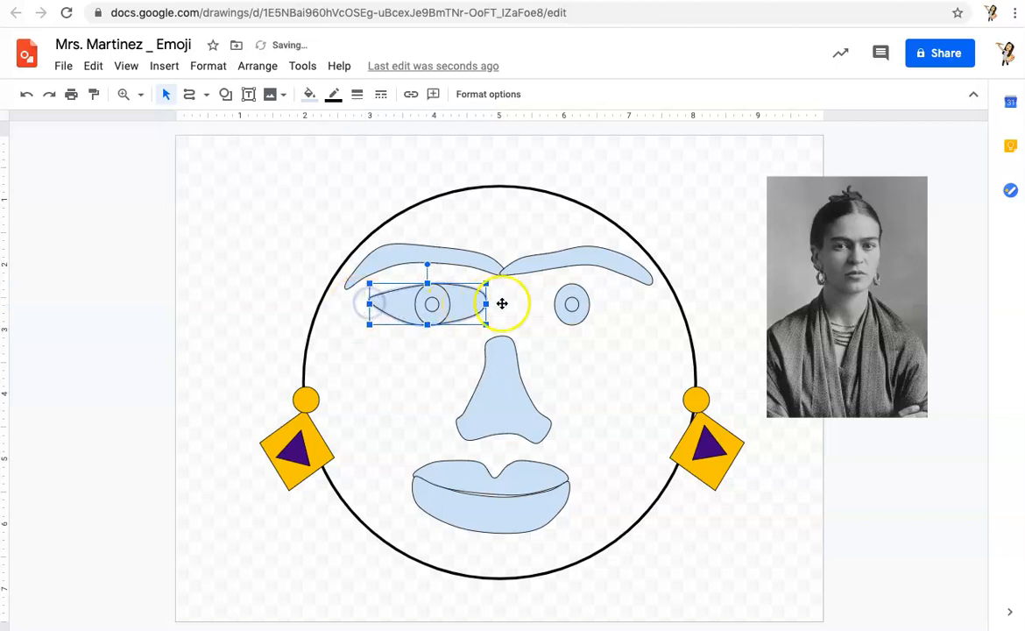
pyautogui.click(104, 358)
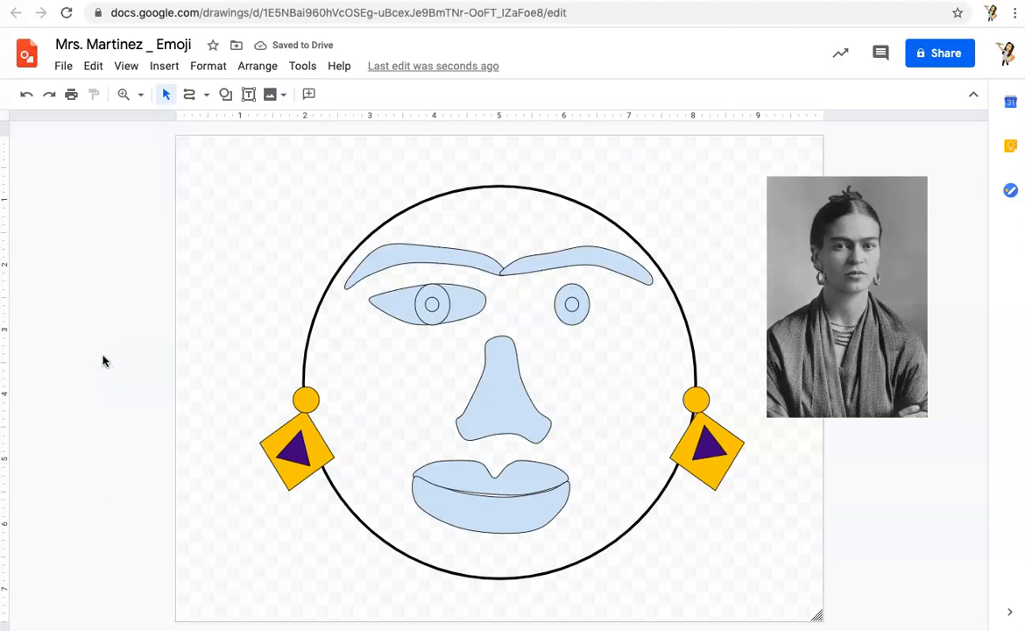
# Send the large face circle to the back behind all the facial features and earrings
pyautogui.click(388, 311)
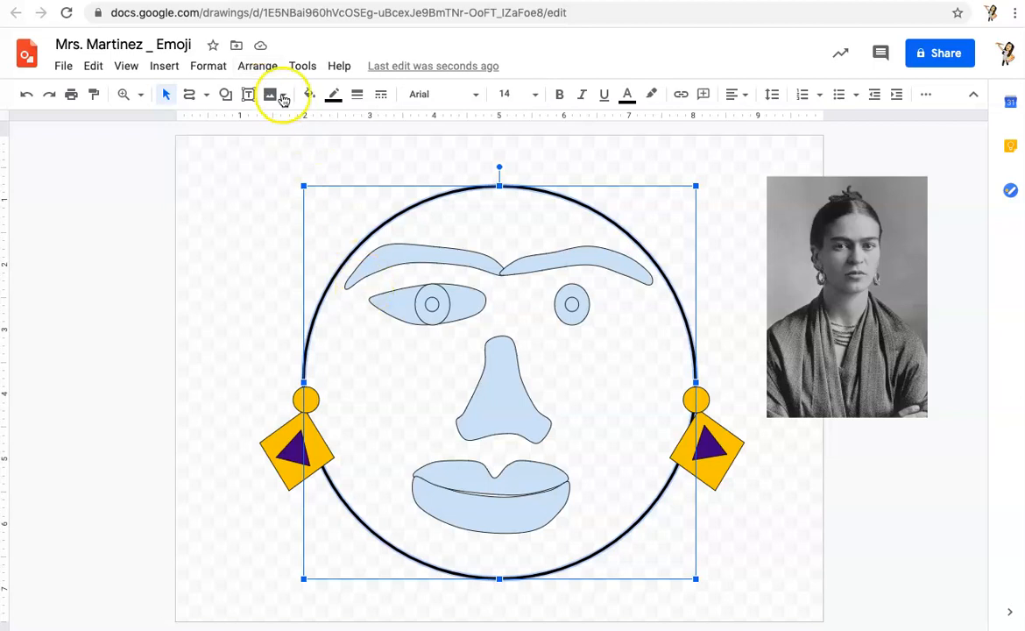
pyautogui.click(256, 66)
pyautogui.moveTo(270, 96)
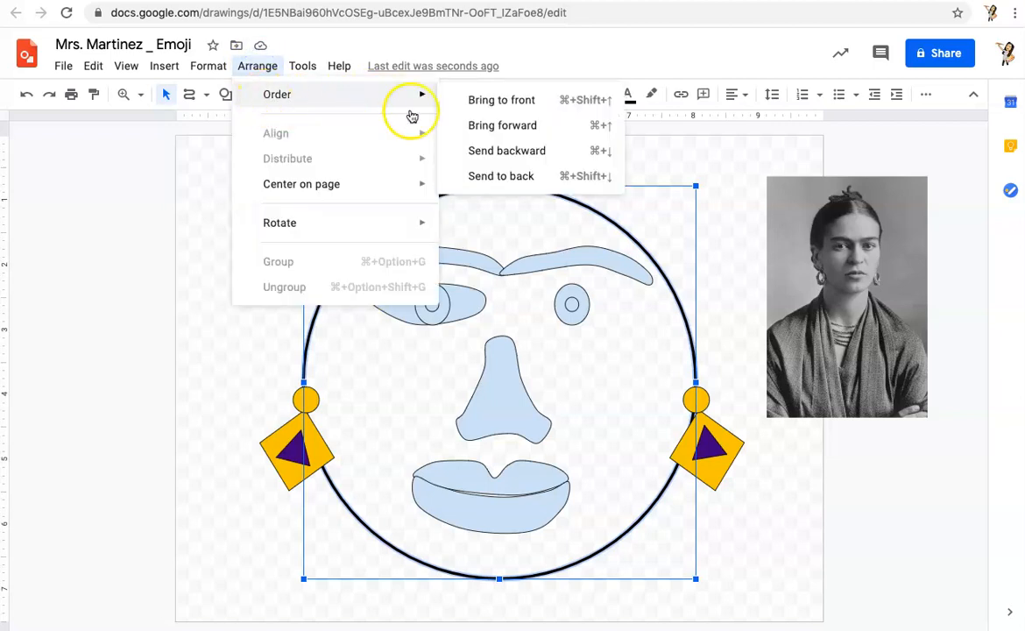
pyautogui.click(491, 176)
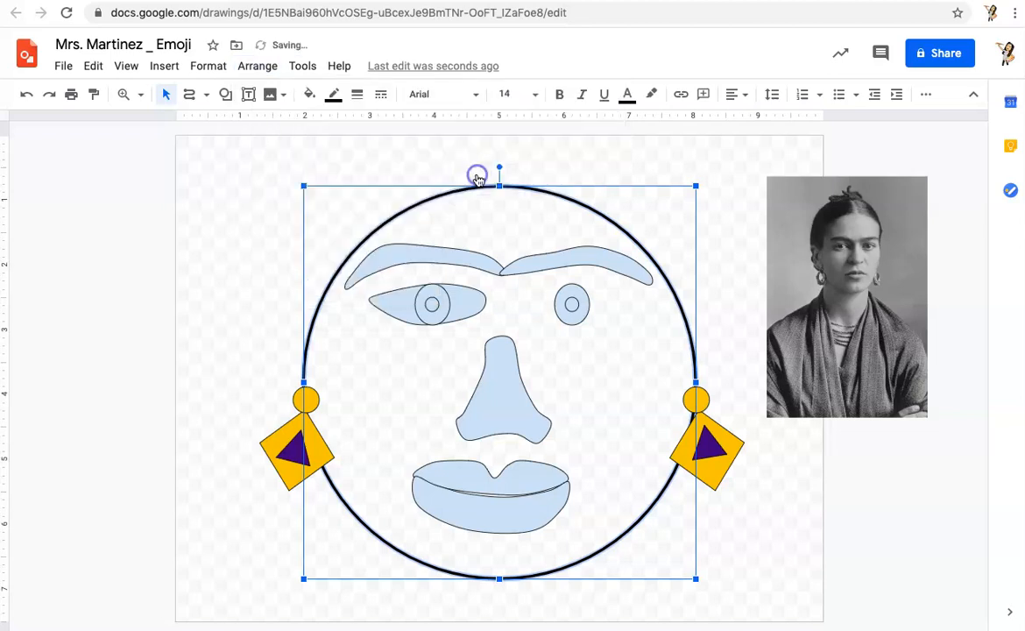
pyautogui.click(121, 313)
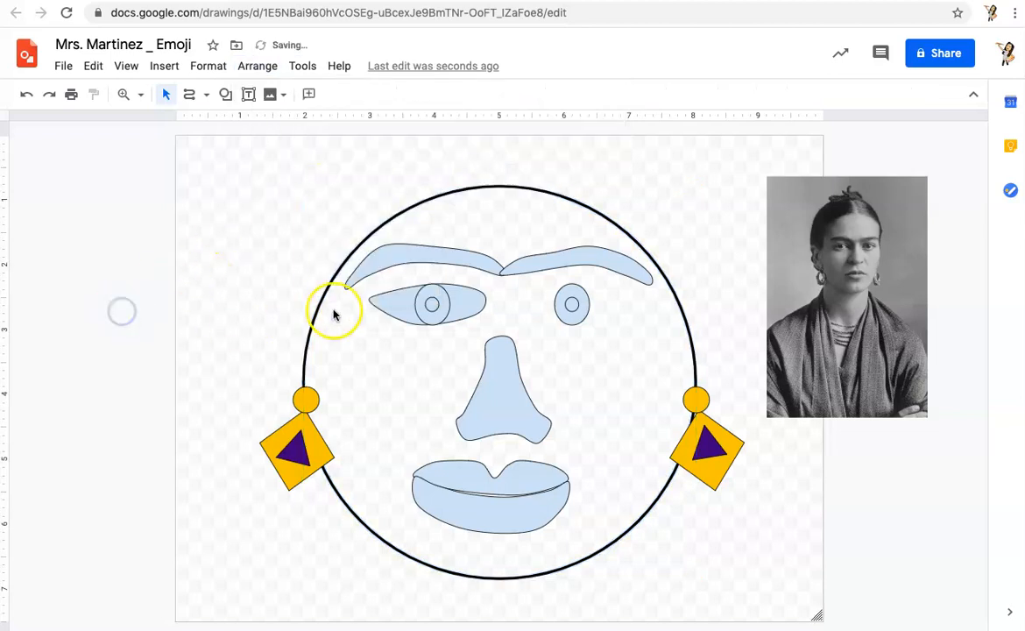
# Copy and paste the left eye's almond shape and place the copy over the right iris
pyautogui.click(380, 308)
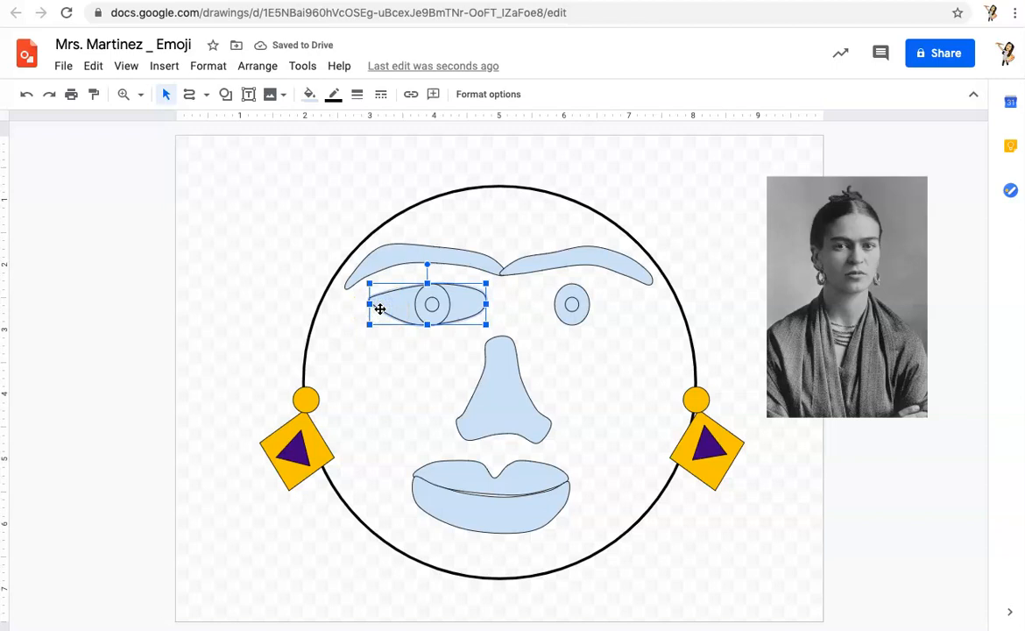
pyautogui.click(95, 68)
pyautogui.click(113, 182)
pyautogui.click(93, 66)
pyautogui.click(124, 208)
pyautogui.click(99, 283)
pyautogui.click(493, 323)
pyautogui.moveTo(453, 314); pyautogui.dragTo(583, 306)
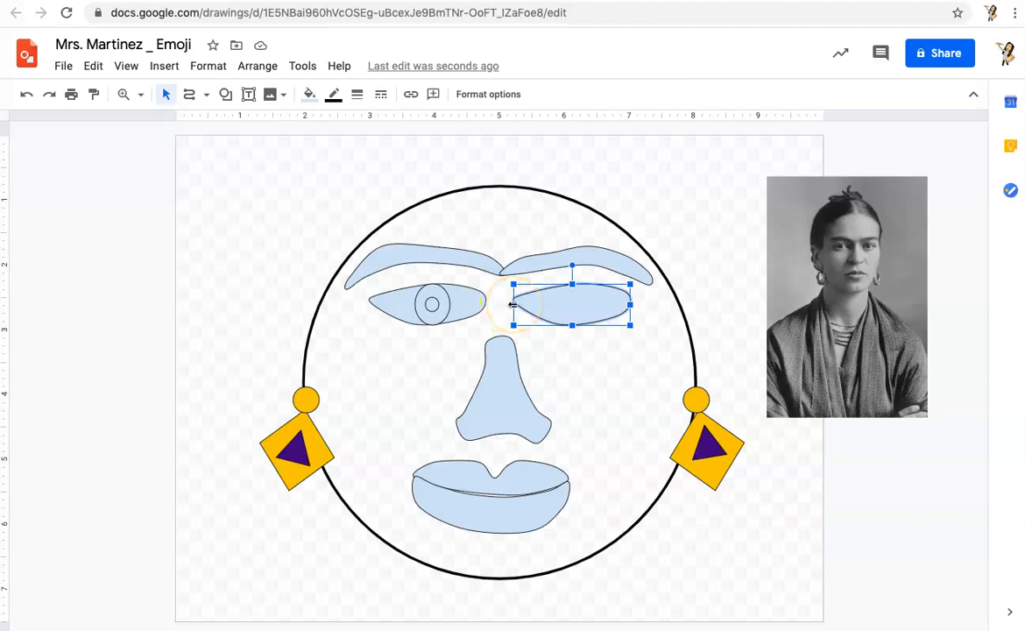
# Flip the copied eye shape horizontally so it mirrors the left eye, and reposition it over the right iris
pyautogui.moveTo(514, 304); pyautogui.dragTo(746, 292)
pyautogui.moveTo(686, 299); pyautogui.dragTo(573, 301)
pyautogui.click(715, 310)
# Send the right eye shape to the back behind its iris and pupil
pyautogui.click(547, 317)
pyautogui.click(255, 68)
pyautogui.moveTo(261, 95)
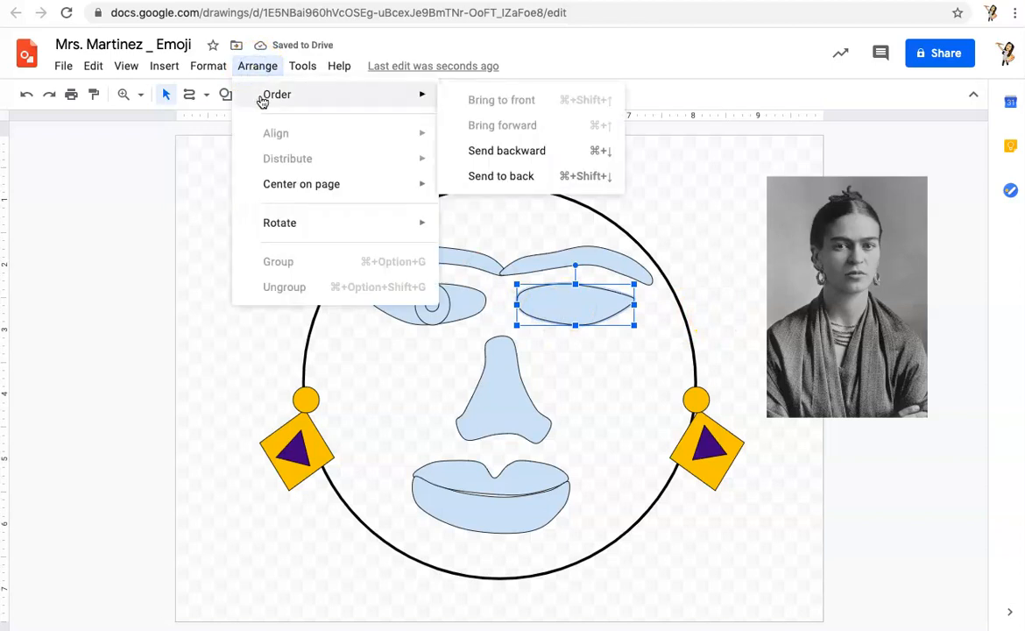
pyautogui.click(481, 176)
pyautogui.click(102, 367)
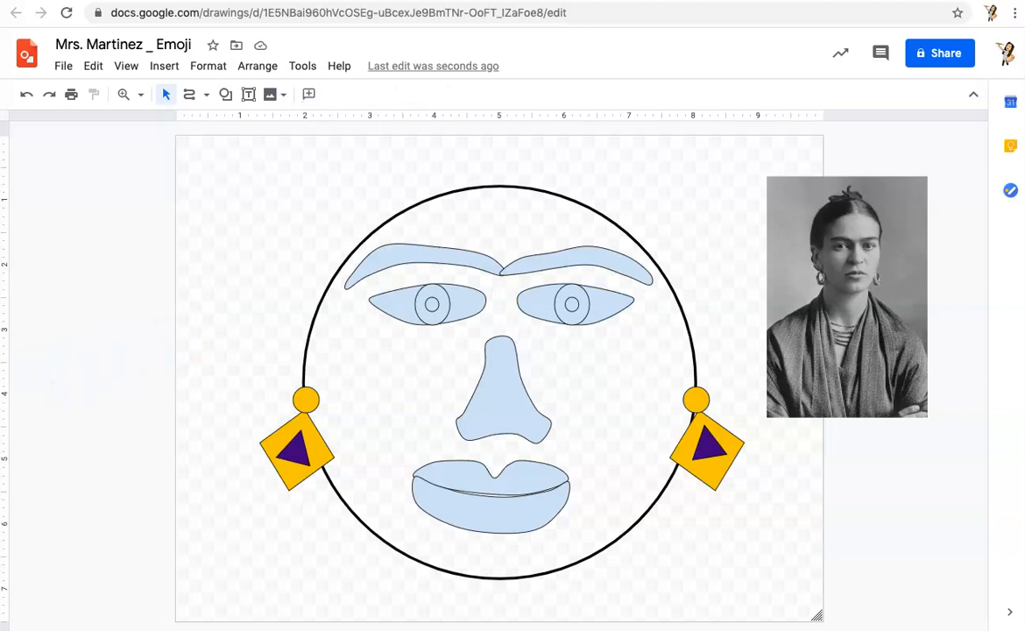
pyautogui.click(225, 93)
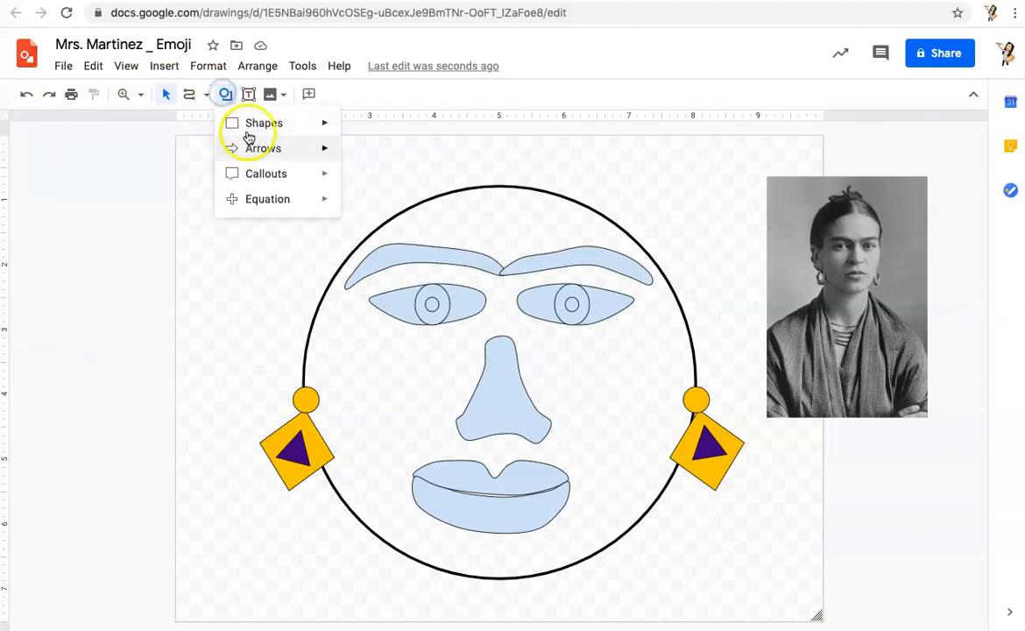
pyautogui.moveTo(253, 131)
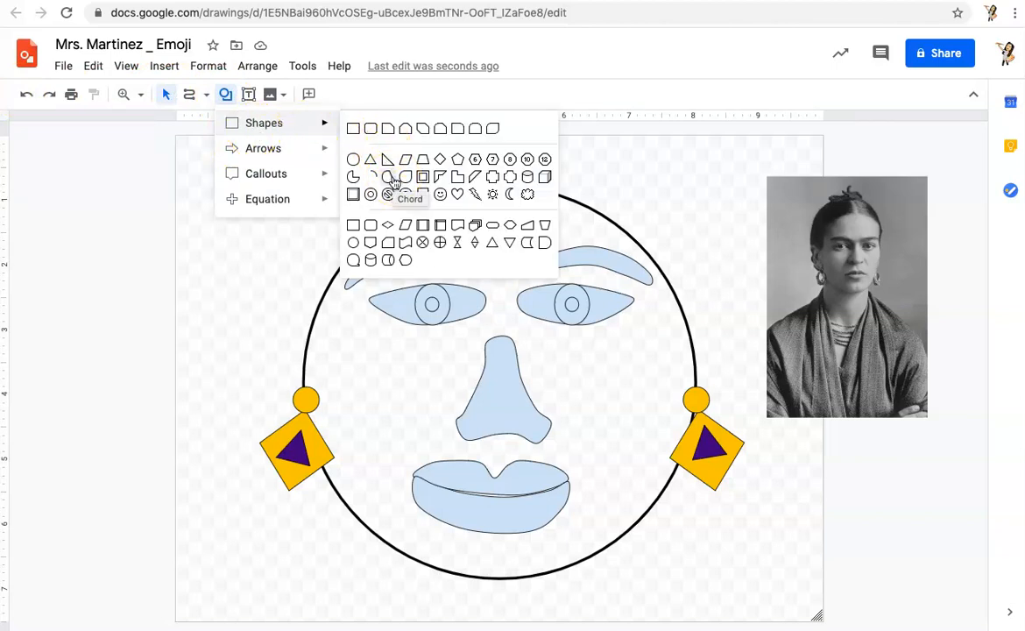
pyautogui.click(103, 190)
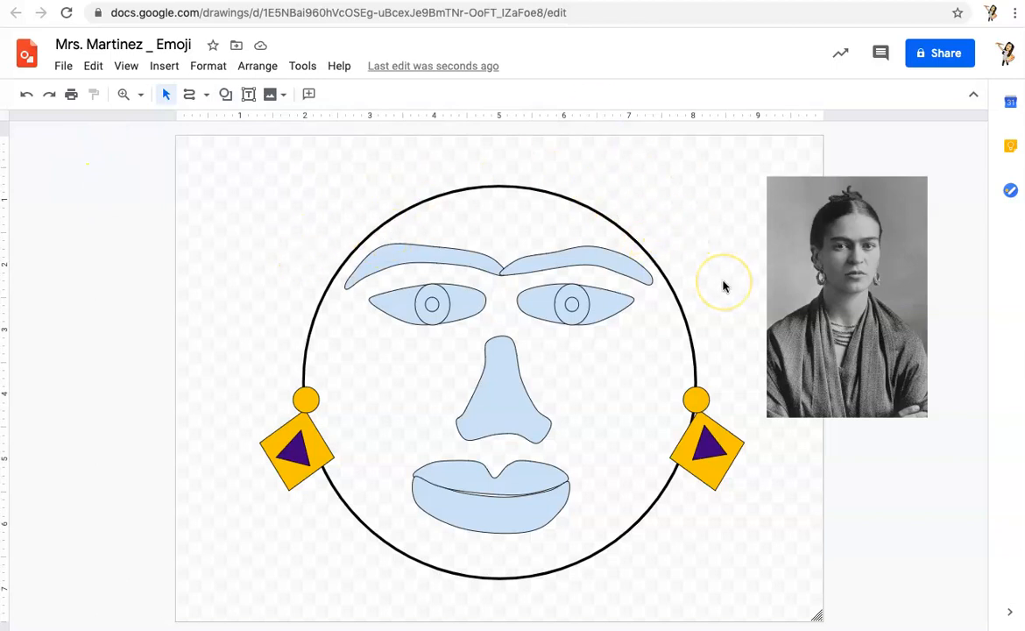
# Draw three adjoining closed hair shapes across the top of the face with the Curve tool, each about 1.5 to 2 inches wide
pyautogui.click(187, 94)
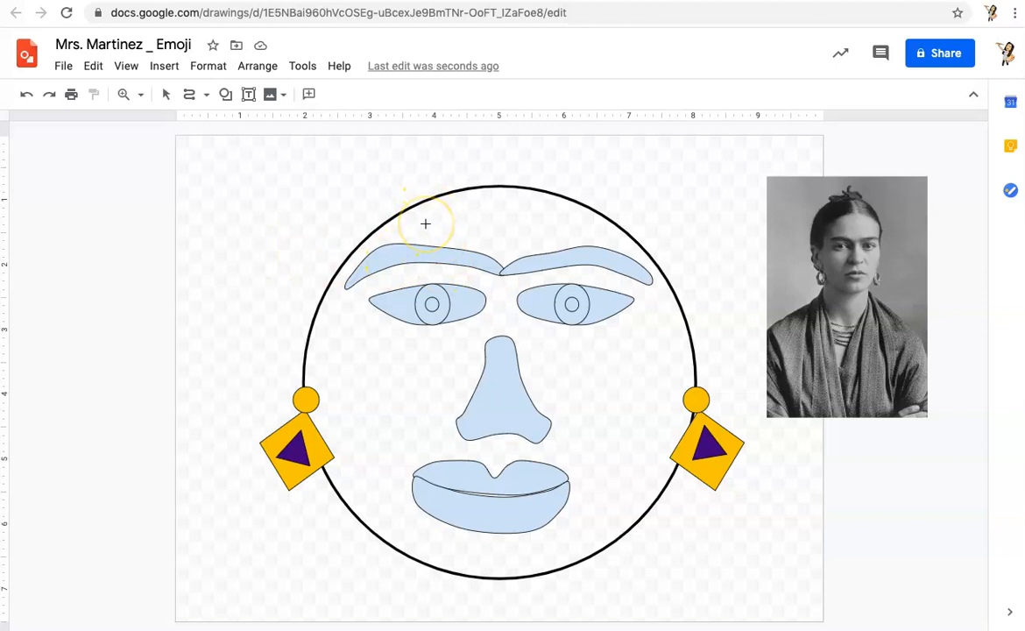
pyautogui.moveTo(426, 224)
pyautogui.mouseDown()
pyautogui.moveTo(387, 228)
pyautogui.moveTo(363, 197)
pyautogui.moveTo(374, 172)
pyautogui.moveTo(413, 141)
pyautogui.moveTo(471, 176)
pyautogui.moveTo(455, 246)
pyautogui.moveTo(421, 222)
pyautogui.mouseUp()
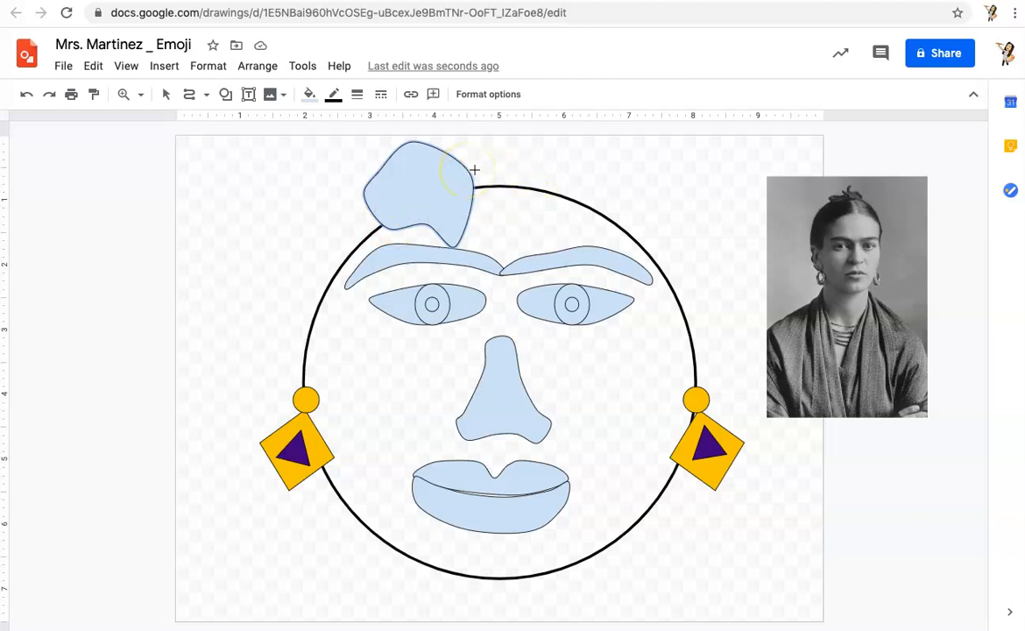
pyautogui.moveTo(468, 166)
pyautogui.mouseDown()
pyautogui.moveTo(490, 137)
pyautogui.moveTo(546, 149)
pyautogui.moveTo(552, 208)
pyautogui.moveTo(471, 213)
pyautogui.moveTo(469, 166)
pyautogui.mouseUp()
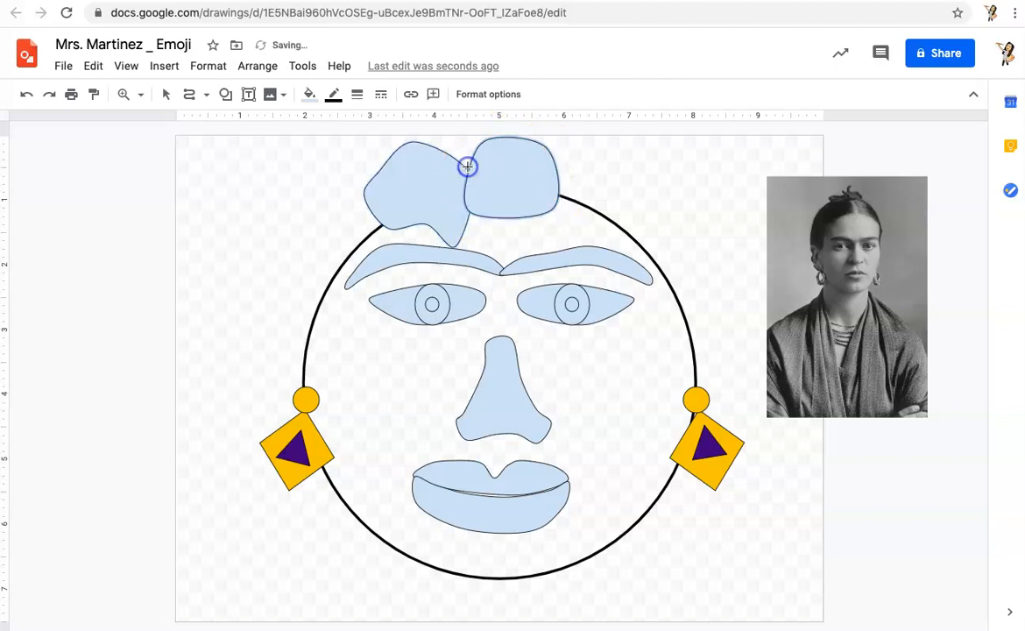
pyautogui.moveTo(618, 160)
pyautogui.mouseDown()
pyautogui.moveTo(551, 153)
pyautogui.moveTo(531, 182)
pyautogui.moveTo(565, 229)
pyautogui.moveTo(631, 220)
pyautogui.moveTo(655, 192)
pyautogui.moveTo(615, 162)
pyautogui.mouseUp()
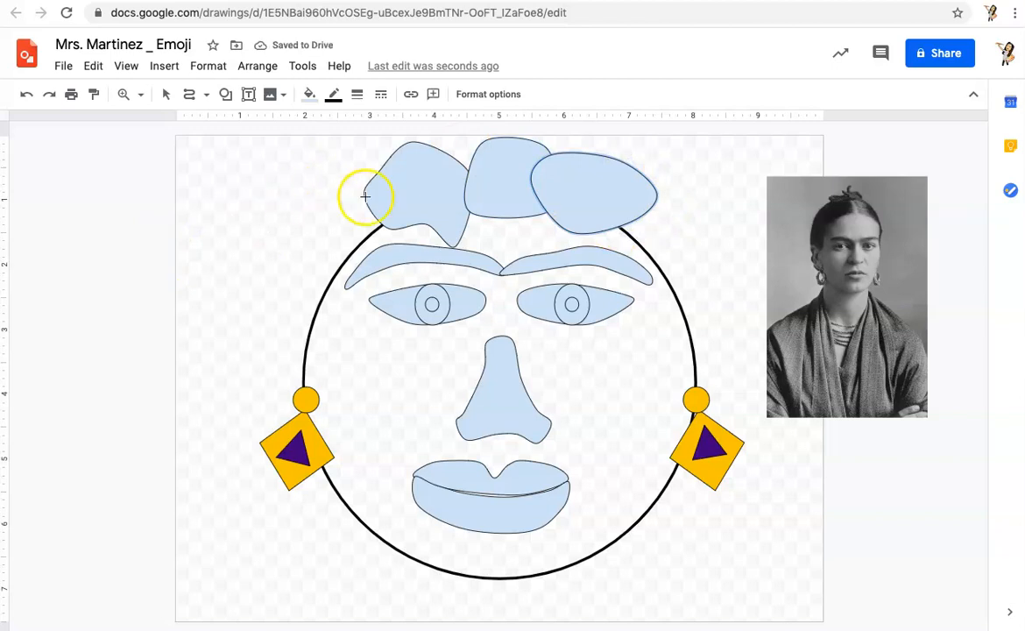
# Rotate the left hair shape slightly counterclockwise above the left eyebrow
pyautogui.click(165, 95)
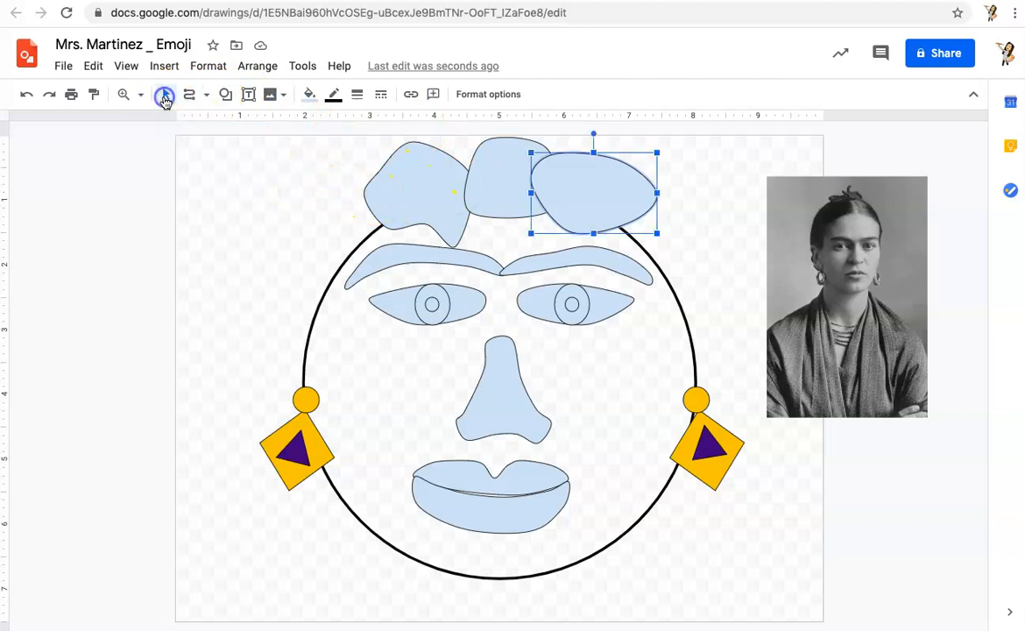
pyautogui.click(409, 185)
pyautogui.moveTo(416, 123); pyautogui.dragTo(401, 125)
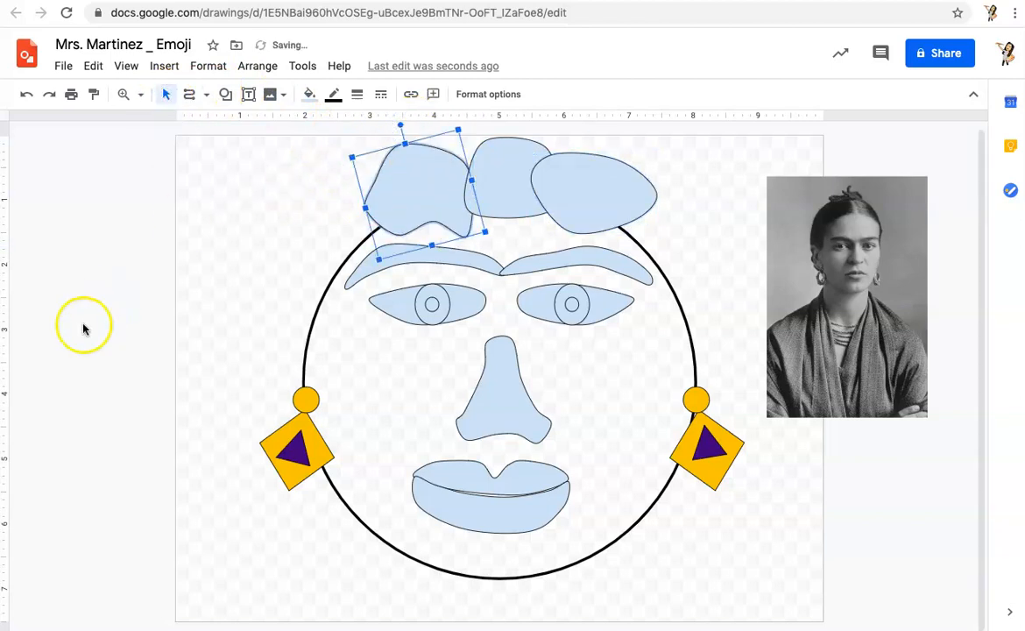
pyautogui.moveTo(399, 125); pyautogui.dragTo(407, 126)
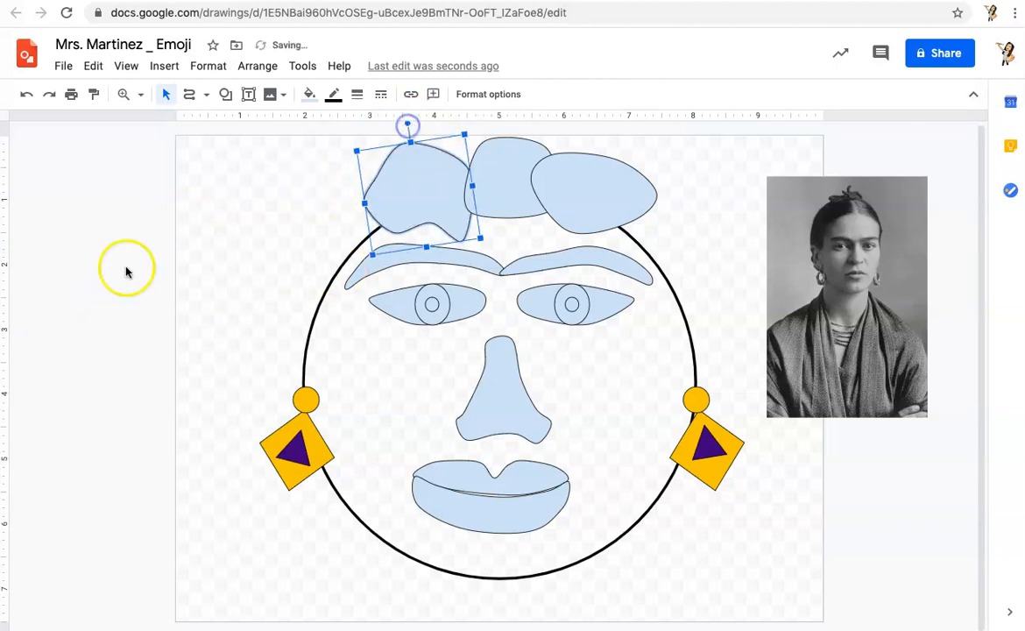
pyautogui.click(39, 347)
# Tilt the right hair shape slightly clockwise and shift the middle hair shape slightly down and to the left
pyautogui.click(569, 205)
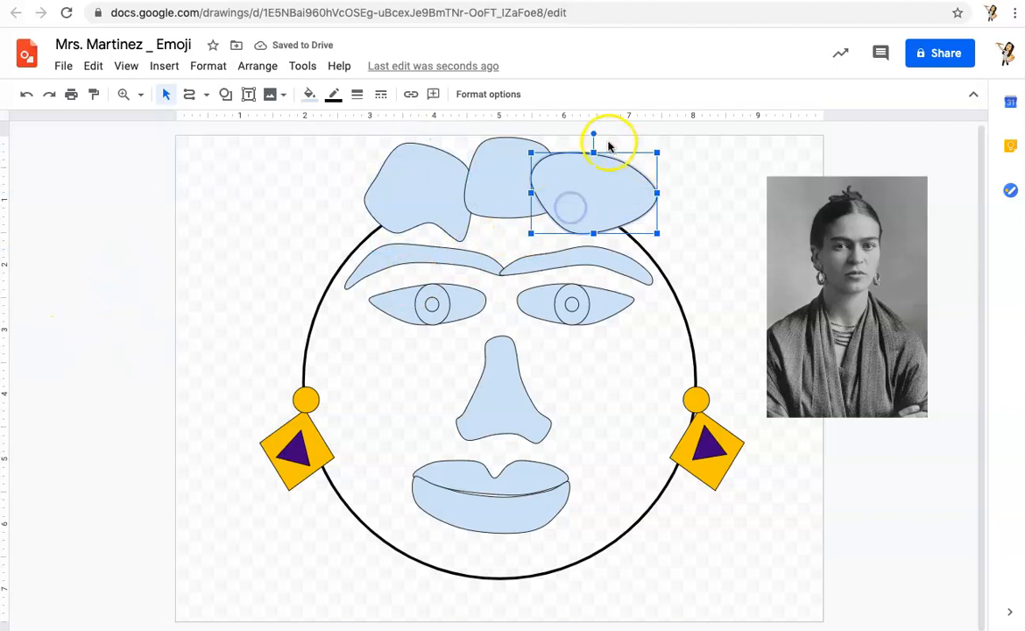
pyautogui.moveTo(593, 132); pyautogui.dragTo(604, 137)
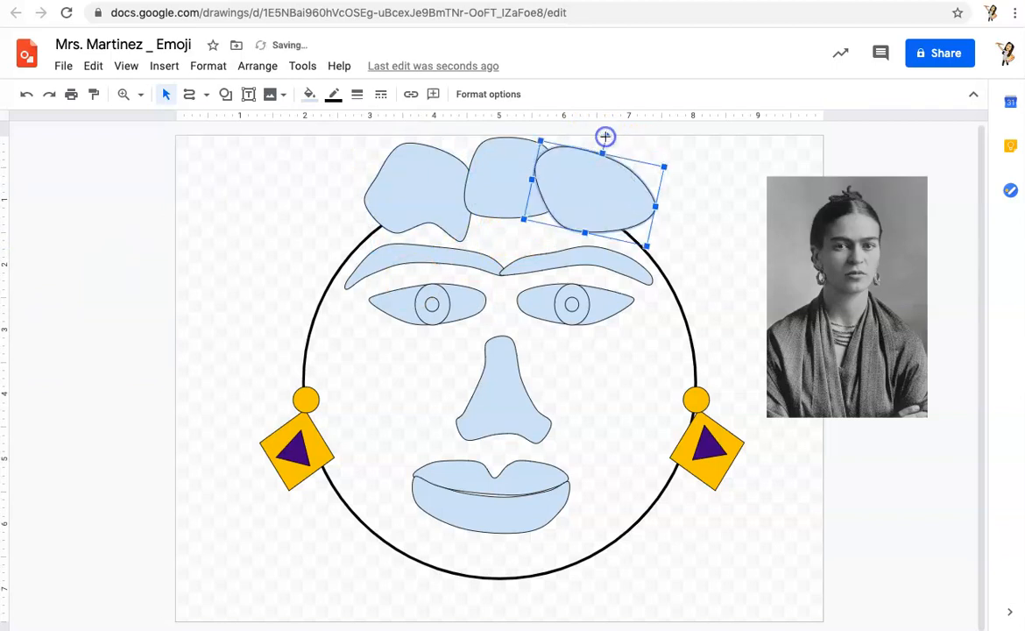
pyautogui.moveTo(572, 199); pyautogui.dragTo(564, 177)
pyautogui.moveTo(475, 186); pyautogui.dragTo(480, 202)
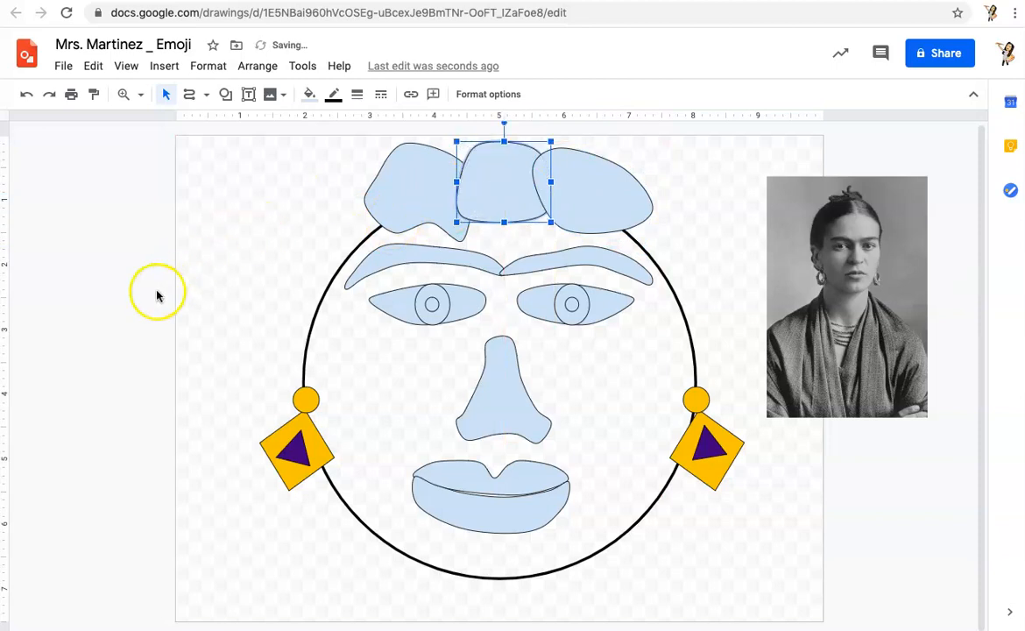
pyautogui.click(76, 356)
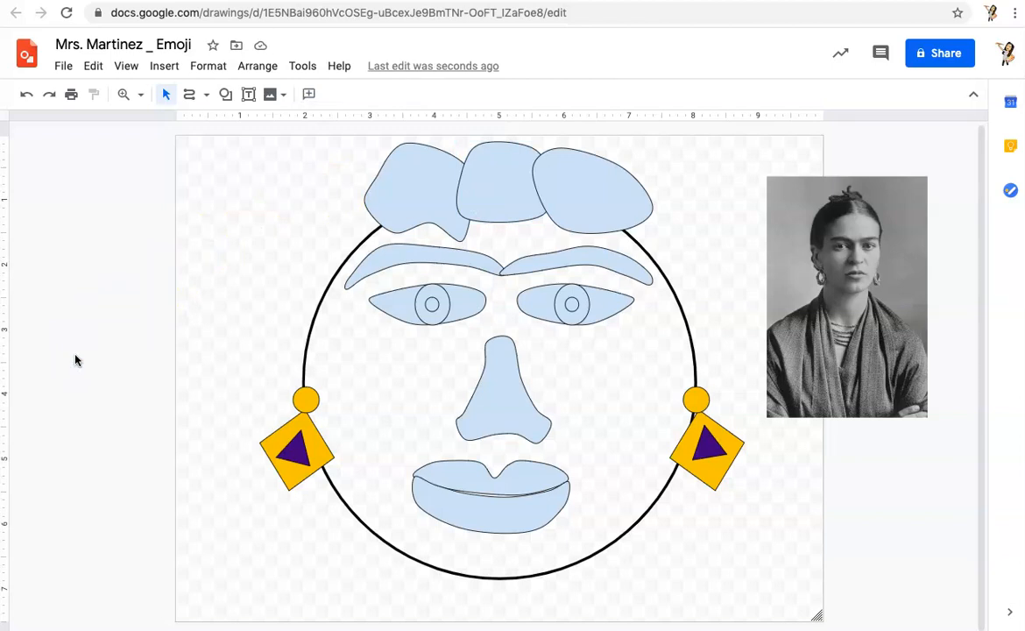
# Fill the face circle with the solid dark brown color #7f6000
pyautogui.click(321, 334)
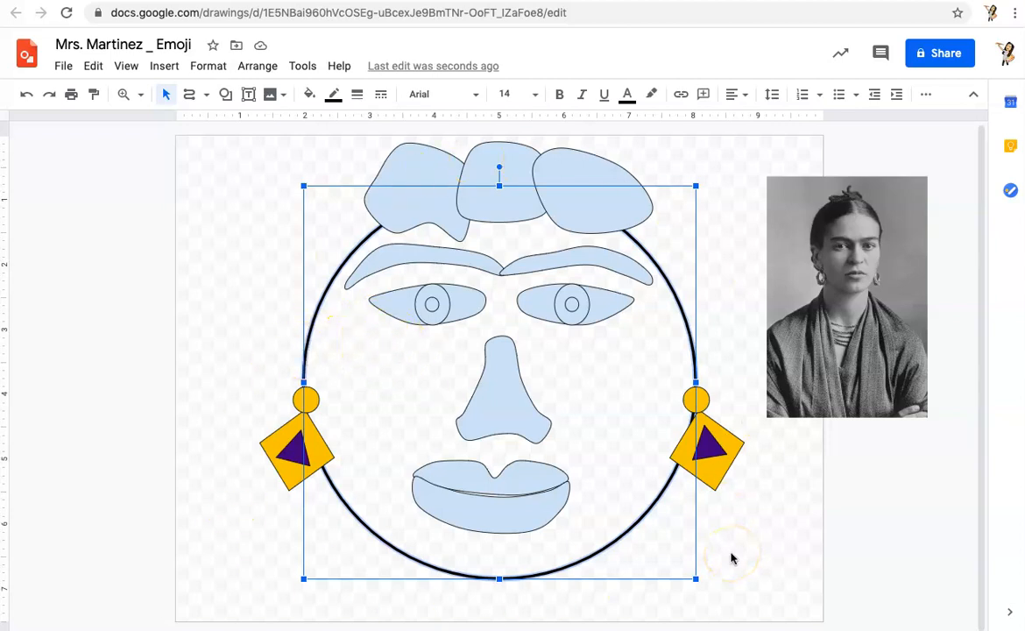
pyautogui.click(309, 95)
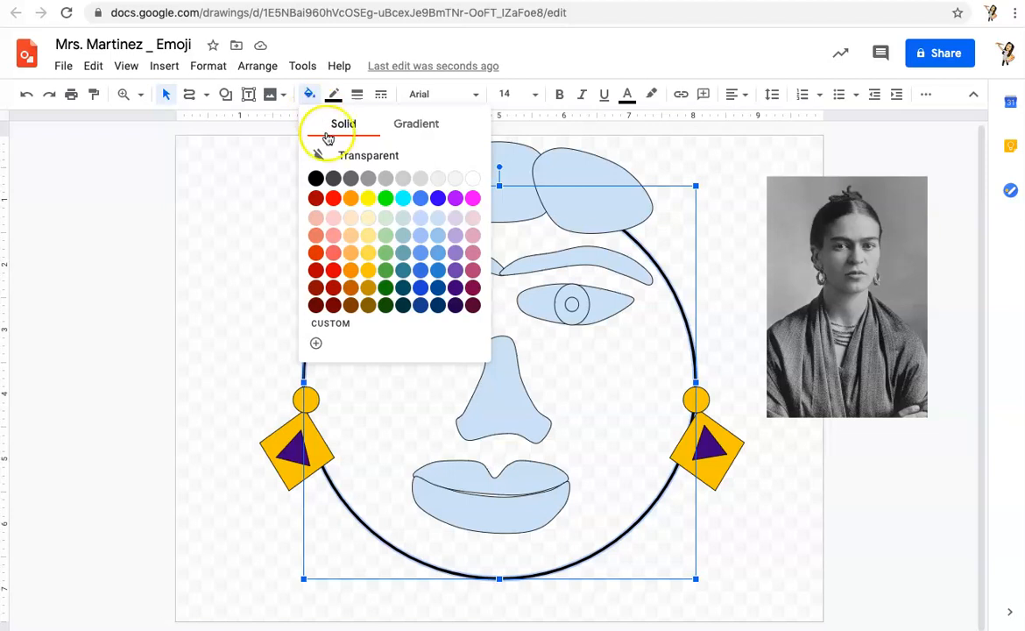
pyautogui.click(368, 305)
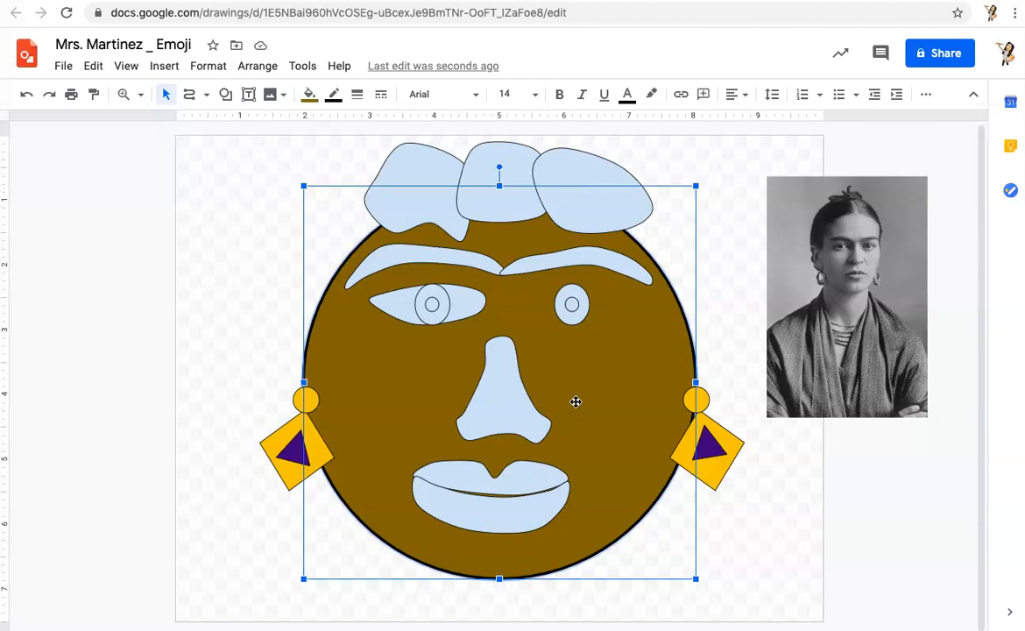
# Send the brown face circle to the back, behind the right eye shape
pyautogui.click(493, 342)
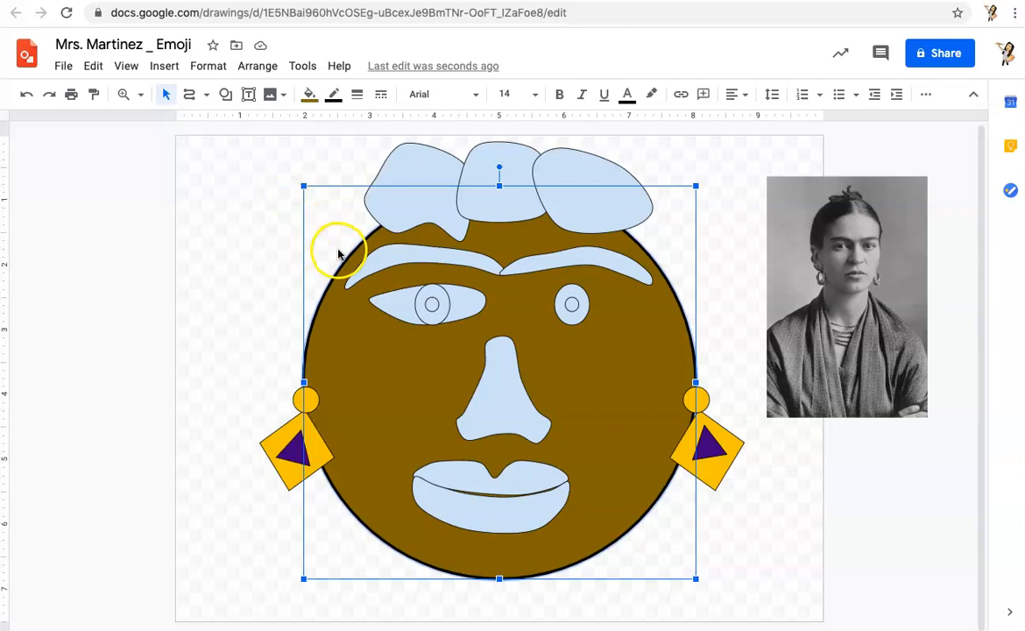
pyautogui.click(257, 67)
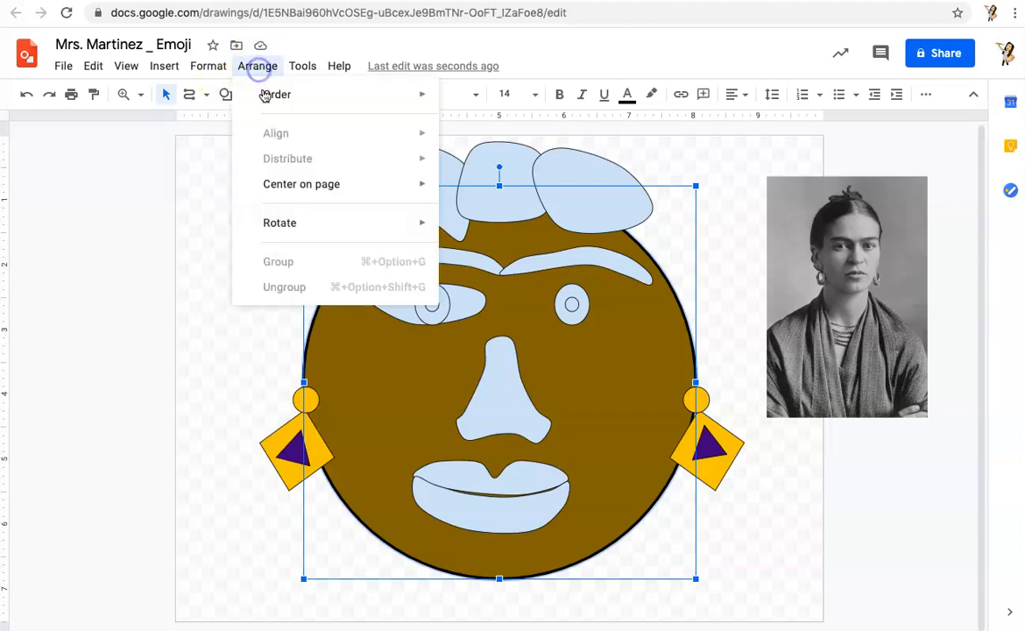
pyautogui.moveTo(266, 94)
pyautogui.click(478, 171)
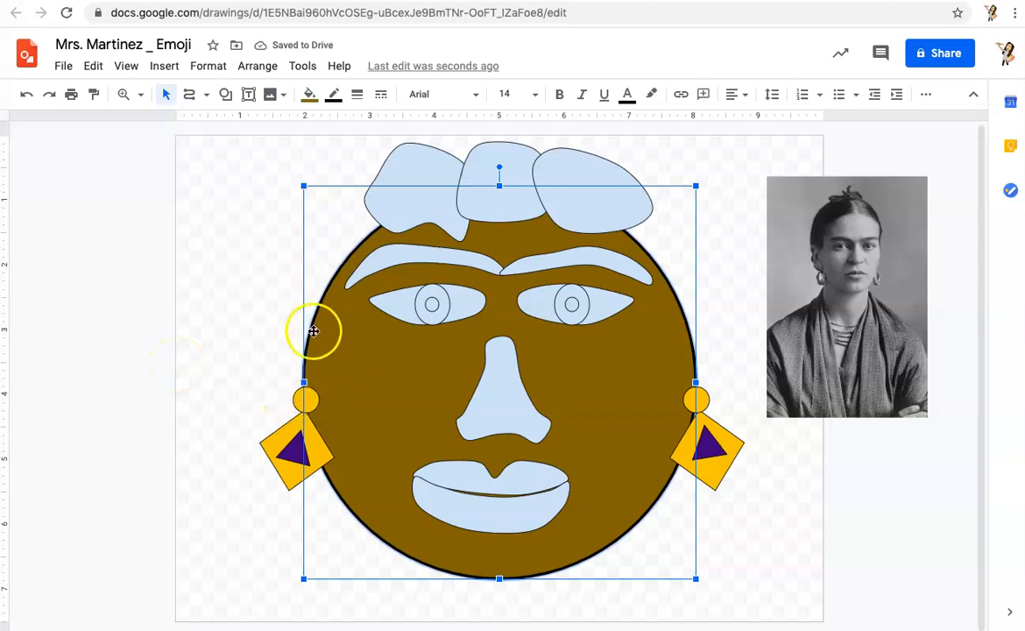
# Change the face circle's fill to a custom color, a lighter and less saturated tan of the same hue
pyautogui.click(309, 94)
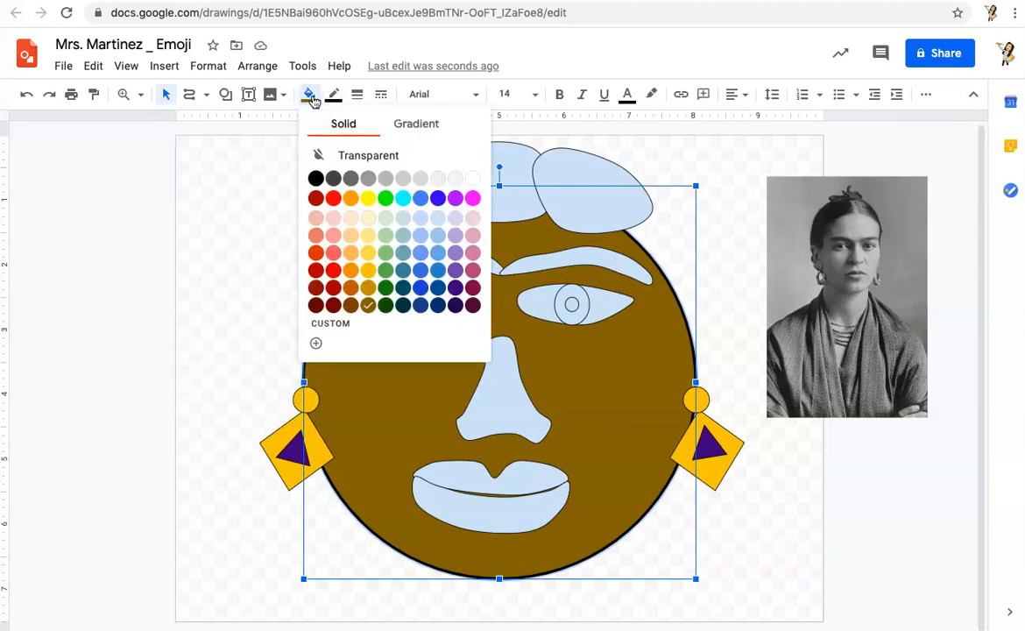
pyautogui.click(335, 326)
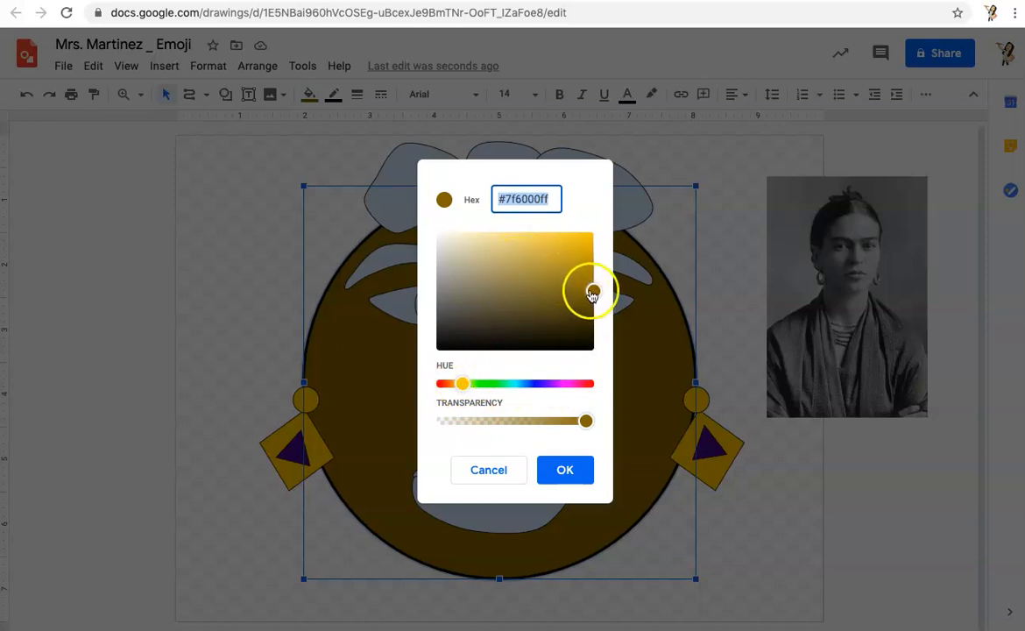
pyautogui.moveTo(593, 296); pyautogui.dragTo(538, 269)
pyautogui.click(476, 226)
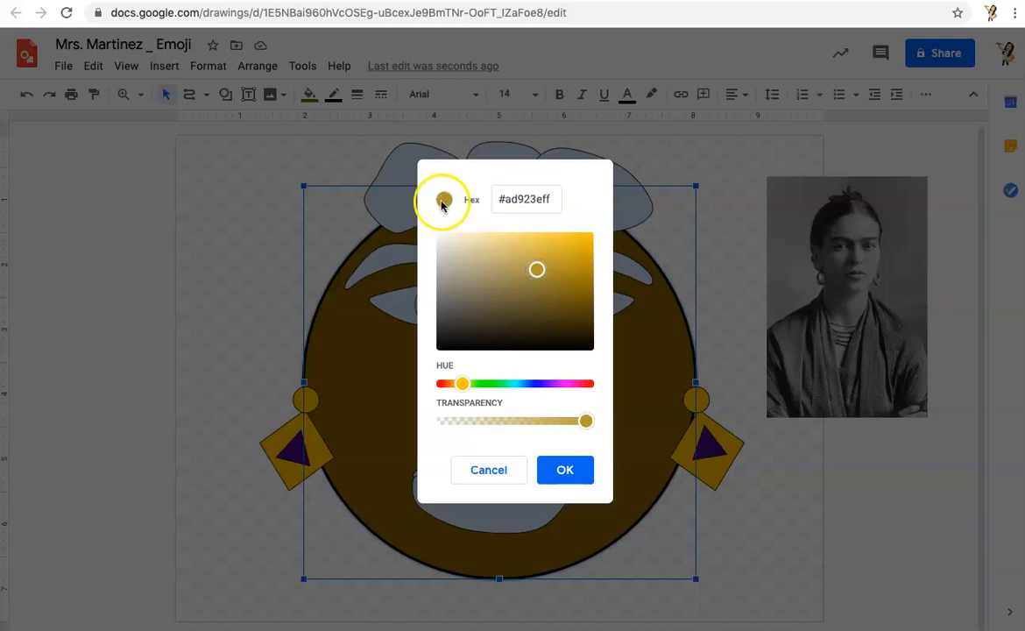
pyautogui.click(531, 266)
pyautogui.moveTo(532, 266)
pyautogui.mouseDown()
pyautogui.moveTo(520, 247)
pyautogui.moveTo(511, 261)
pyautogui.moveTo(519, 272)
pyautogui.mouseUp()
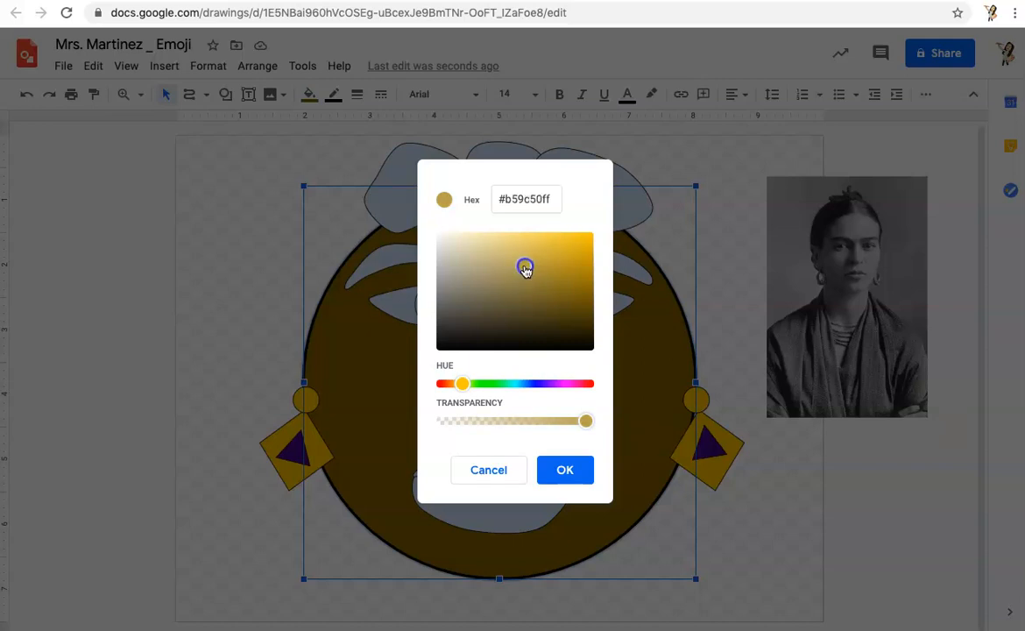
pyautogui.moveTo(528, 271); pyautogui.dragTo(481, 270)
pyautogui.click(567, 470)
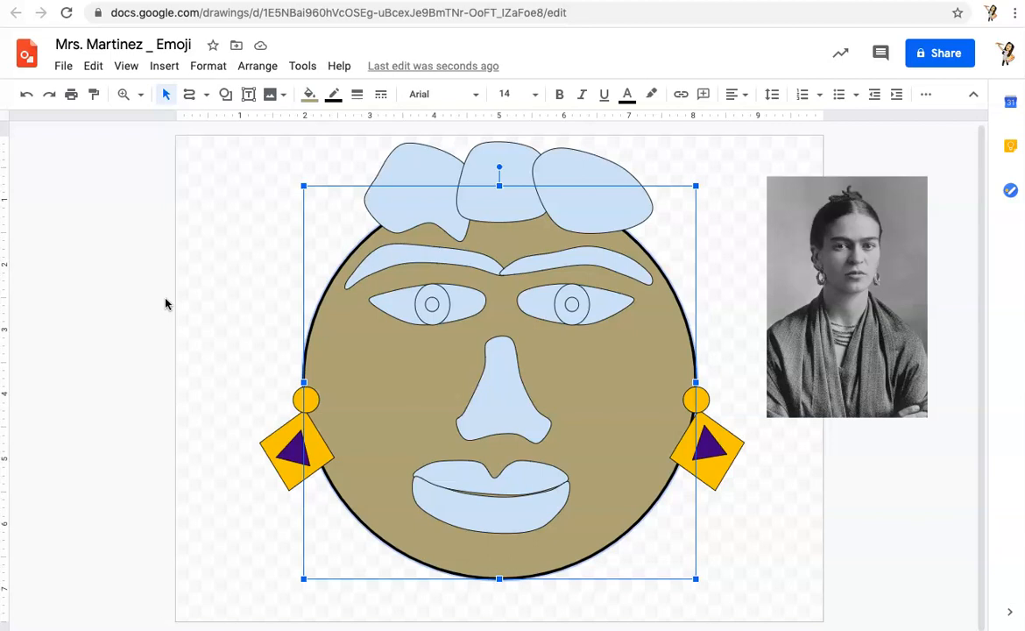
# Fill the nose with a custom tan, #bfb287, slightly lighter than the face color
pyautogui.click(487, 406)
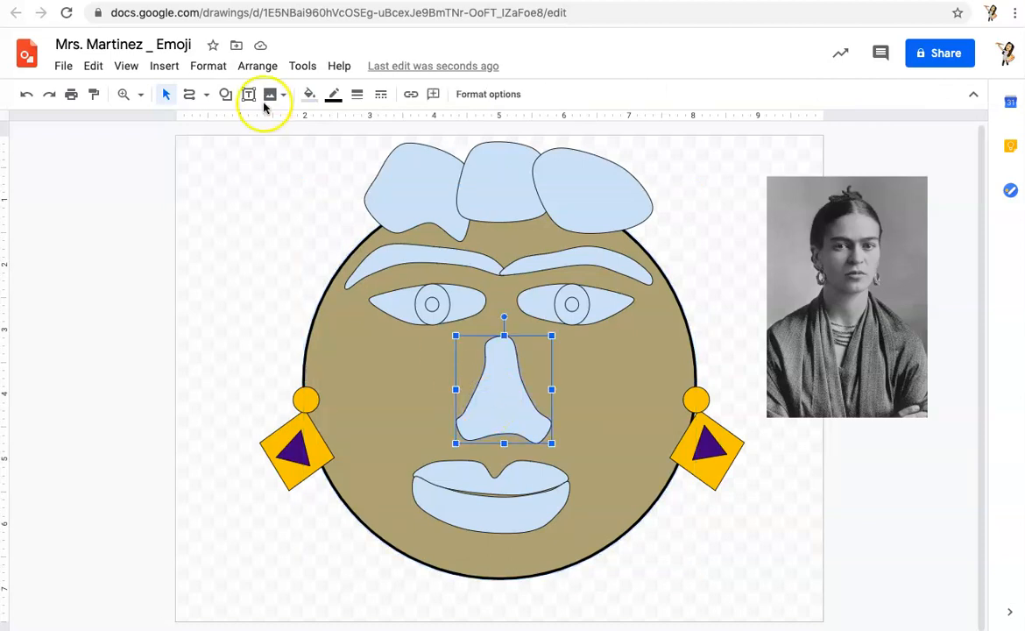
pyautogui.click(309, 95)
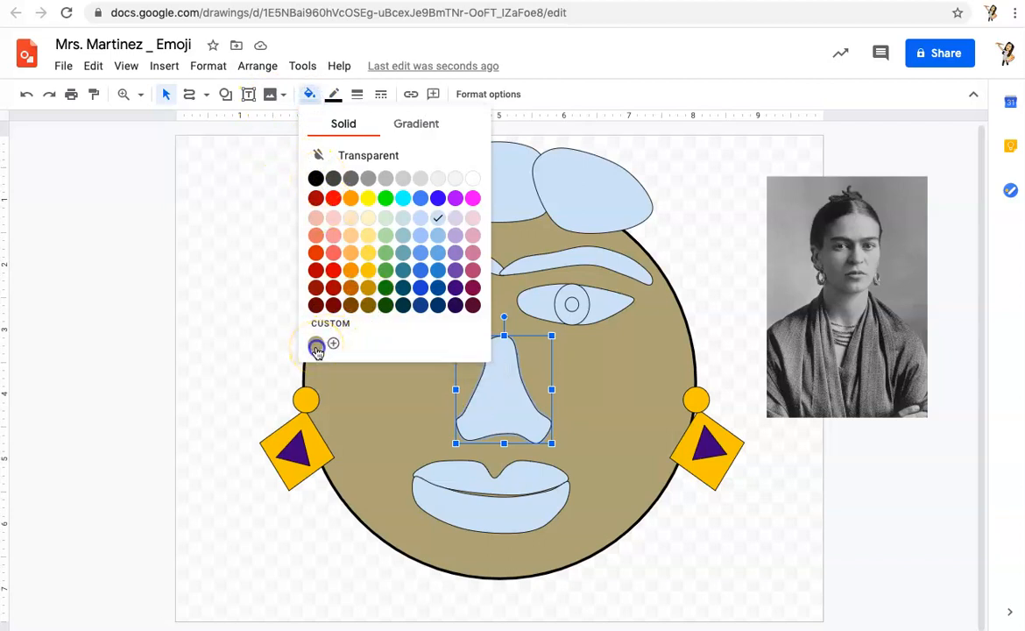
pyautogui.click(317, 350)
pyautogui.click(302, 98)
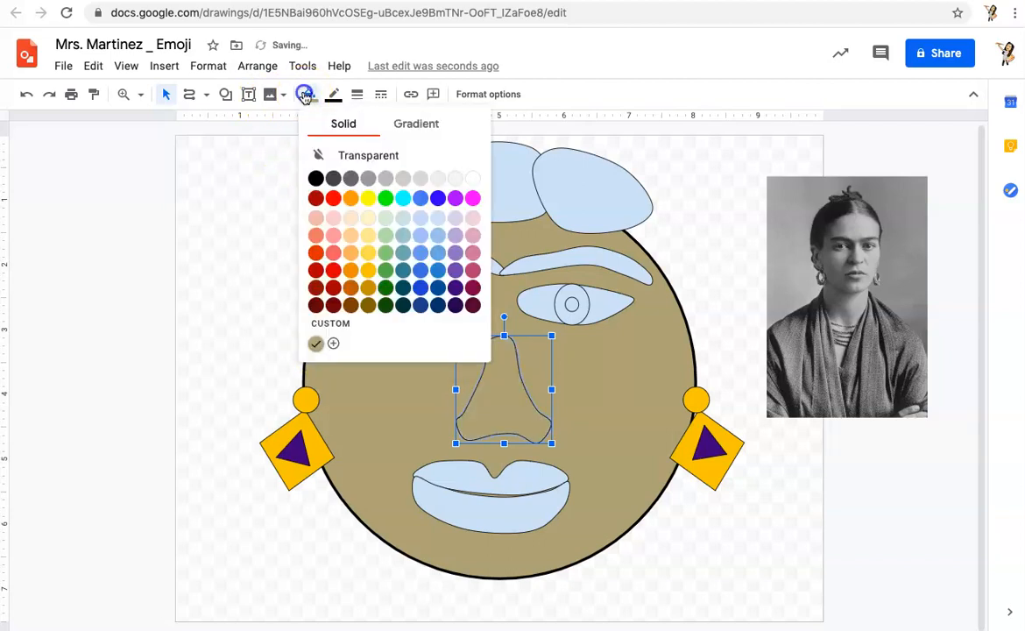
pyautogui.click(340, 344)
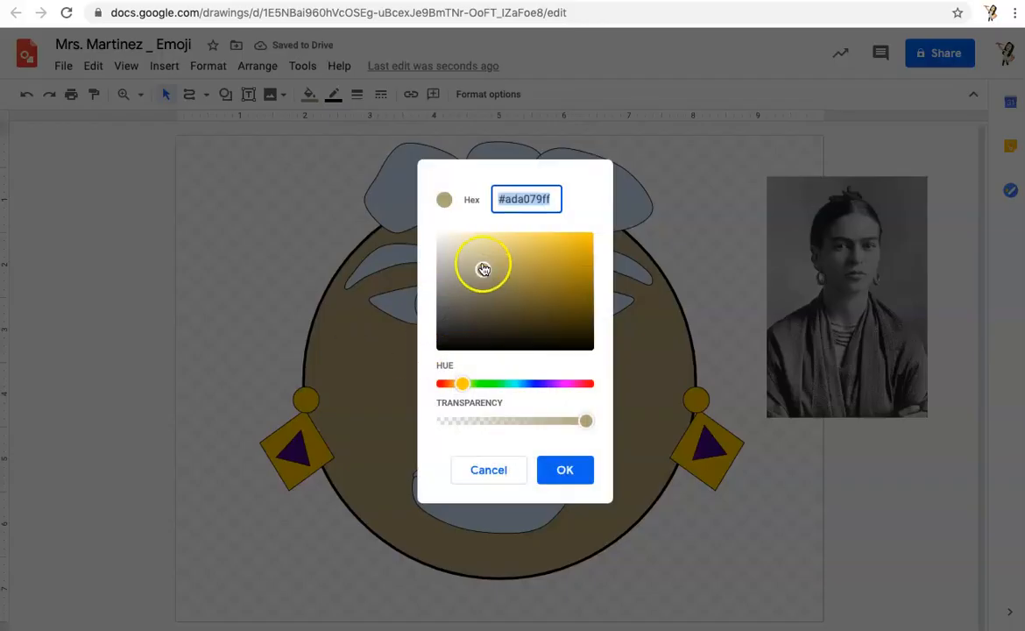
pyautogui.moveTo(482, 268); pyautogui.dragTo(480, 261)
pyautogui.click(561, 466)
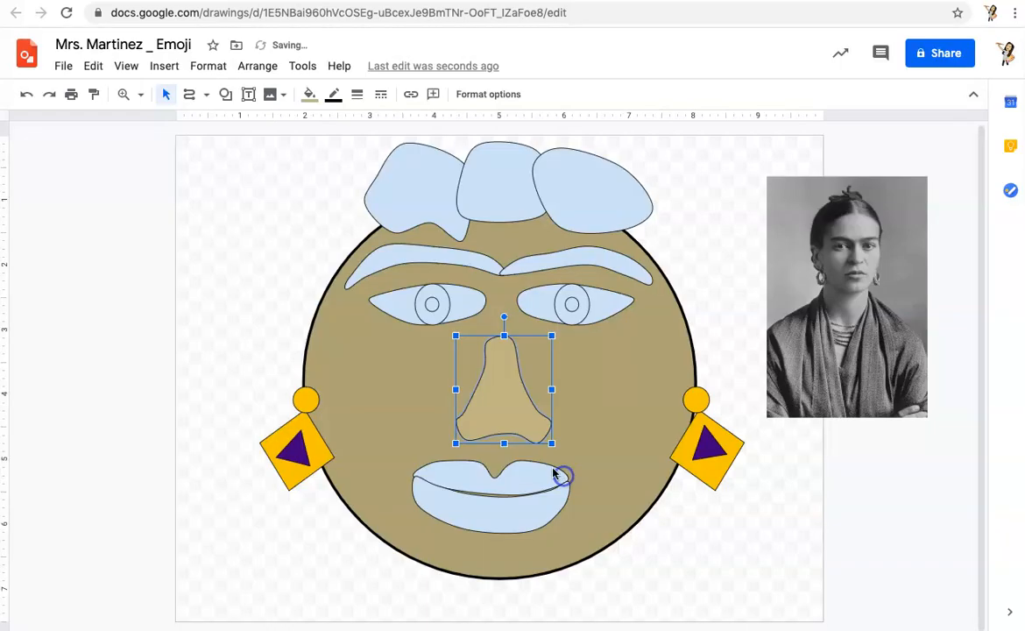
pyautogui.click(116, 405)
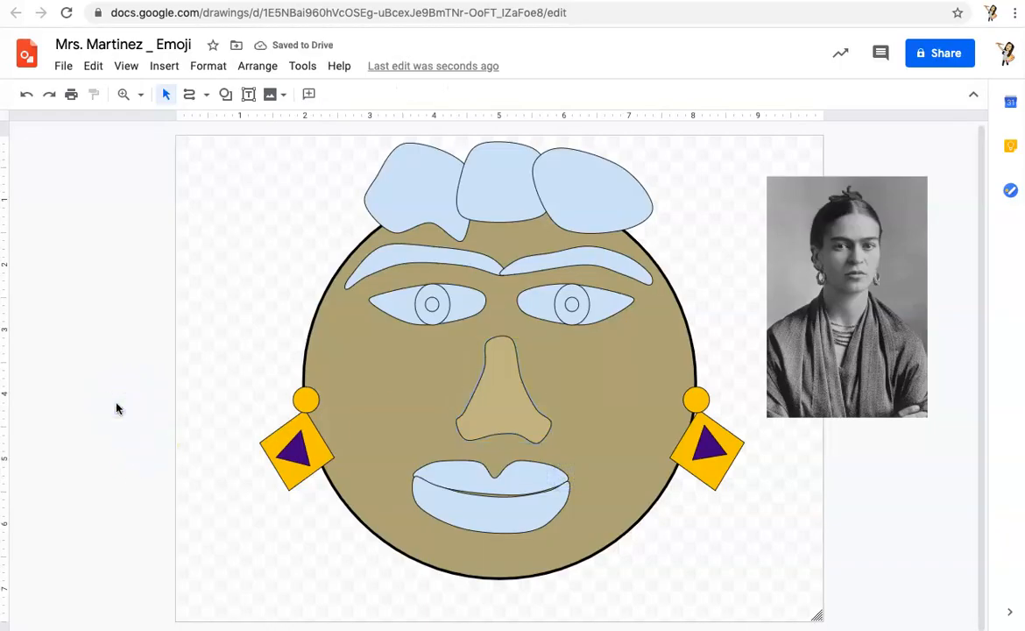
# Refine the nose's fill to a slightly paler custom tan of the same hue
pyautogui.click(484, 412)
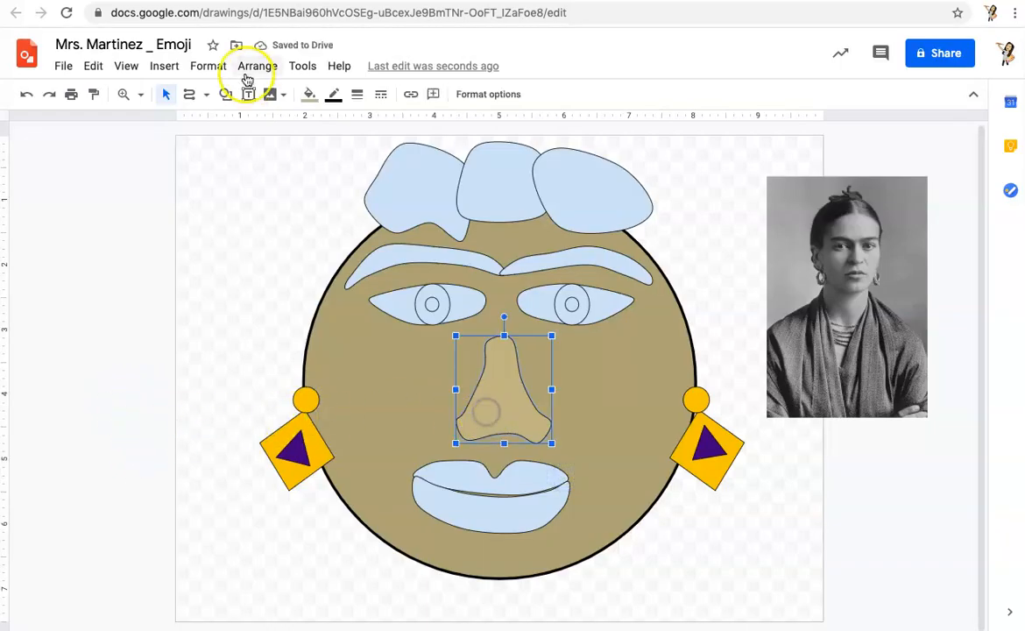
pyautogui.click(305, 99)
pyautogui.click(333, 344)
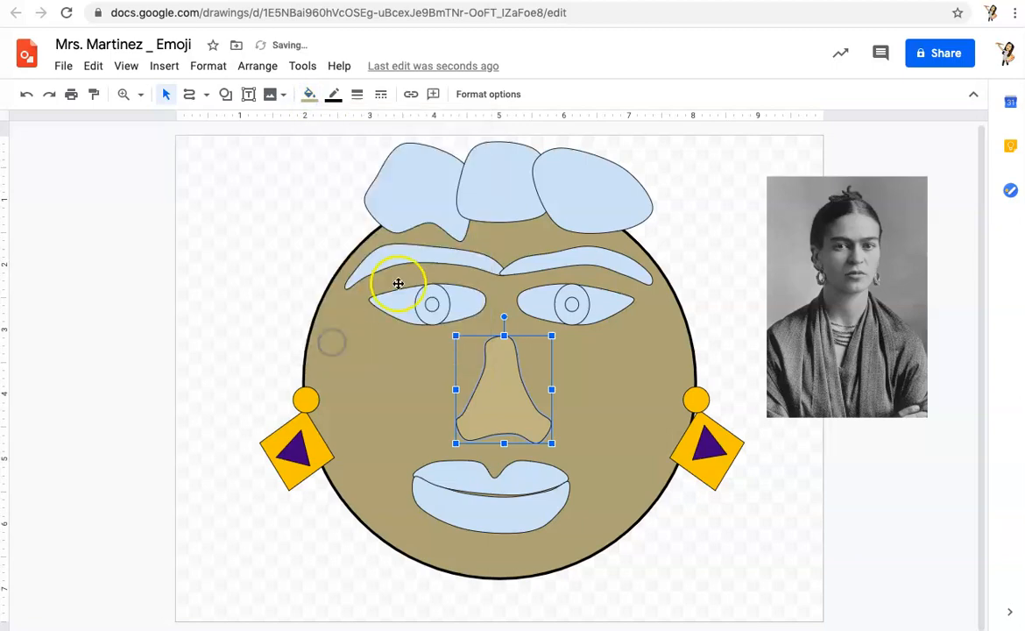
pyautogui.click(309, 94)
pyautogui.click(317, 338)
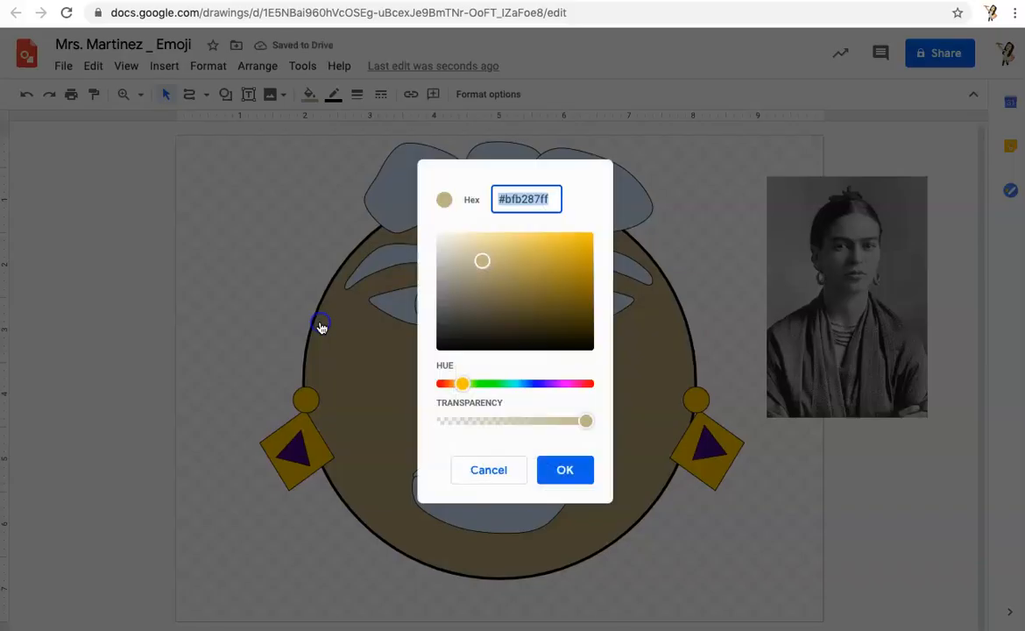
pyautogui.click(481, 258)
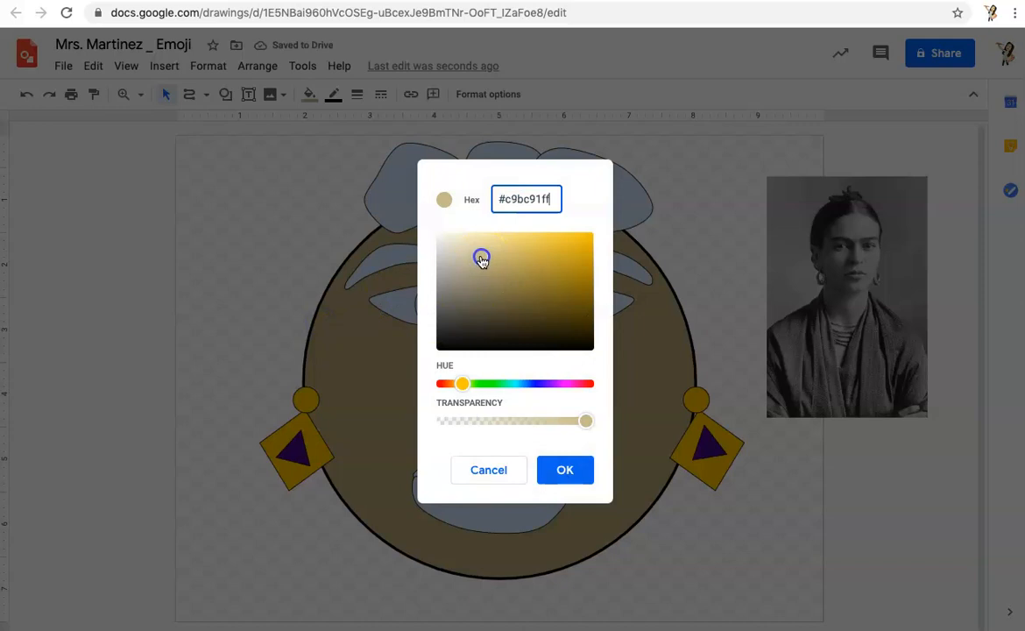
pyautogui.moveTo(481, 260); pyautogui.dragTo(479, 263)
pyautogui.click(565, 470)
pyautogui.click(133, 410)
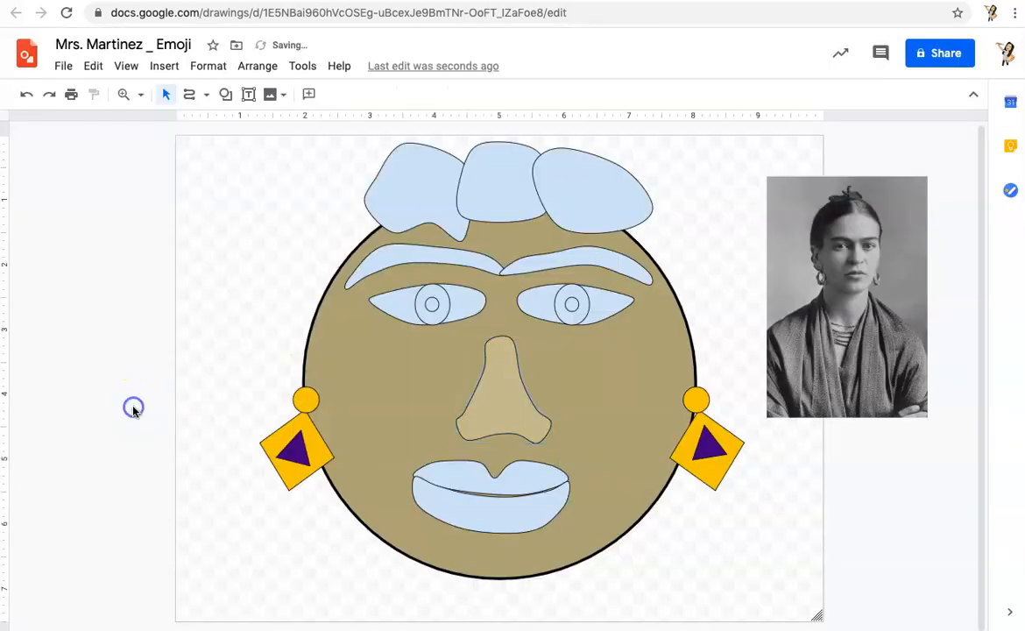
# Fill the upper lip with a muted custom pink, #c4abab, mixed from the light red palette color
pyautogui.click(465, 484)
pyautogui.click(309, 95)
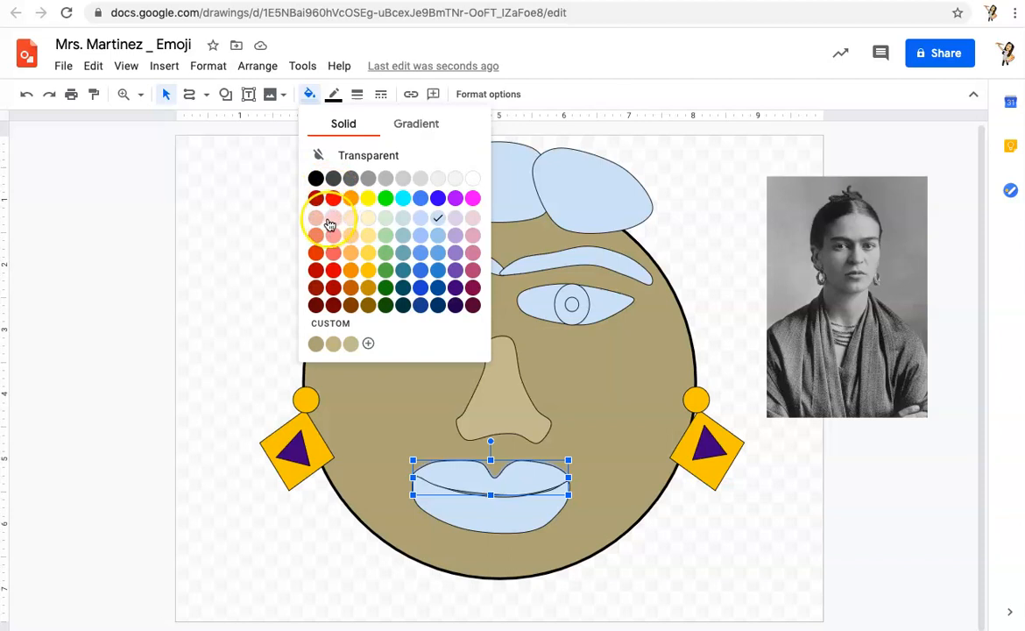
pyautogui.click(332, 219)
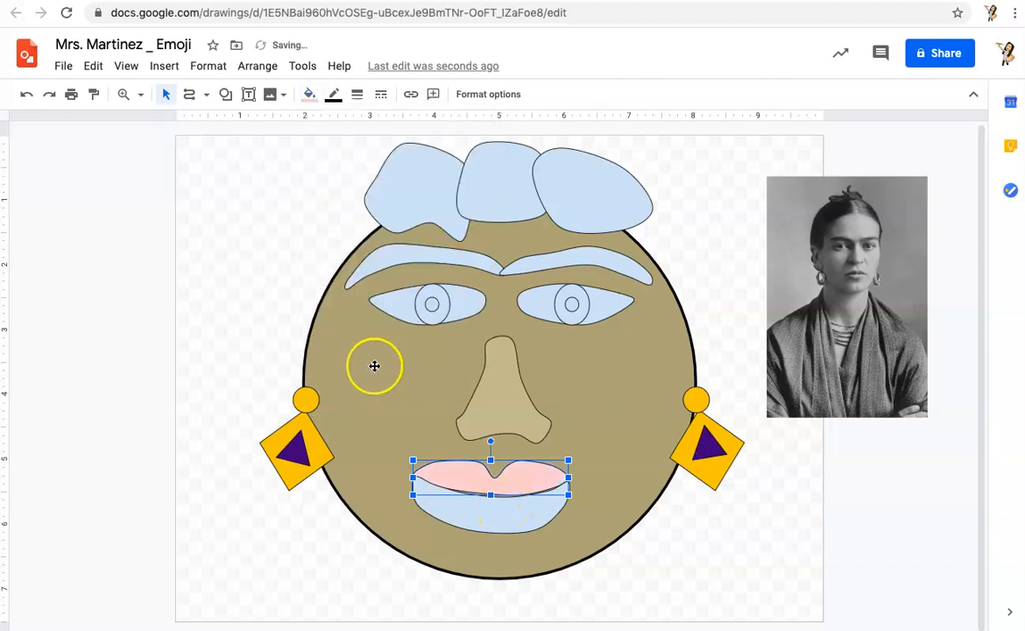
pyautogui.click(305, 96)
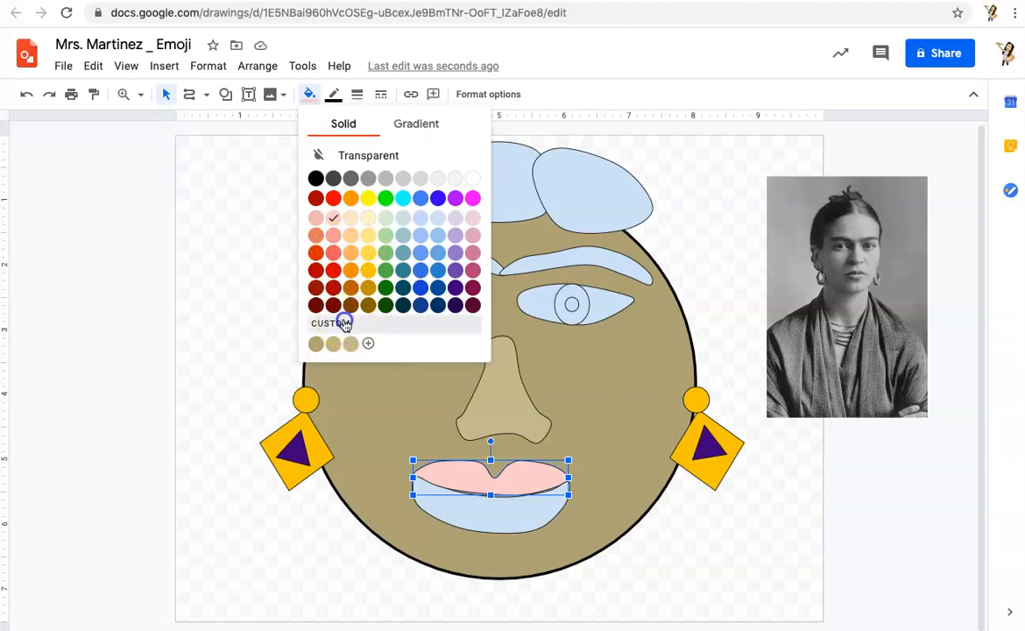
pyautogui.click(368, 343)
pyautogui.moveTo(451, 237)
pyautogui.mouseDown()
pyautogui.moveTo(459, 236)
pyautogui.moveTo(457, 253)
pyautogui.mouseUp()
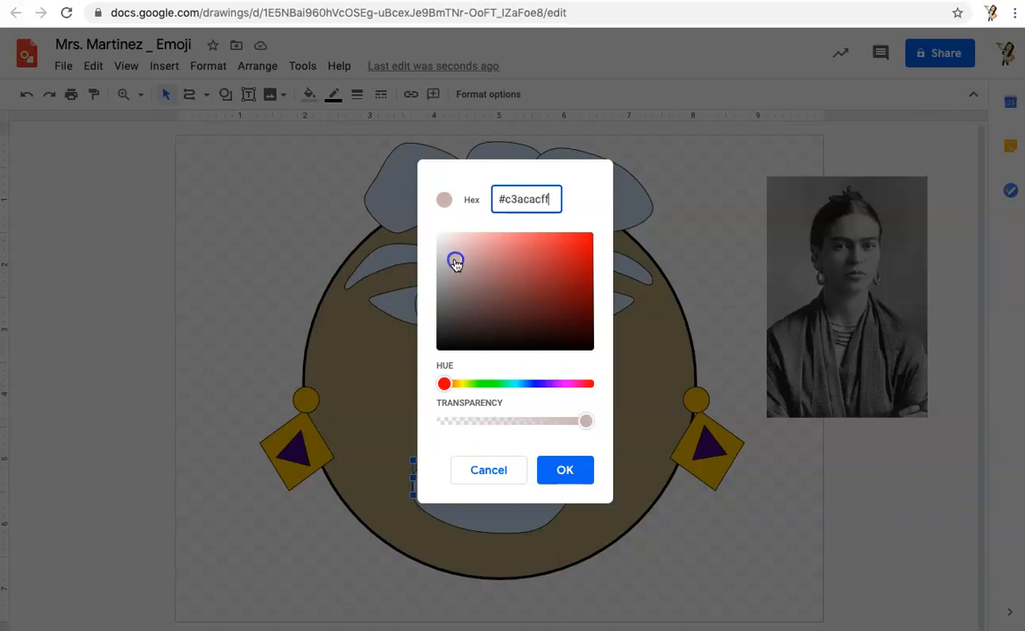
pyautogui.click(561, 469)
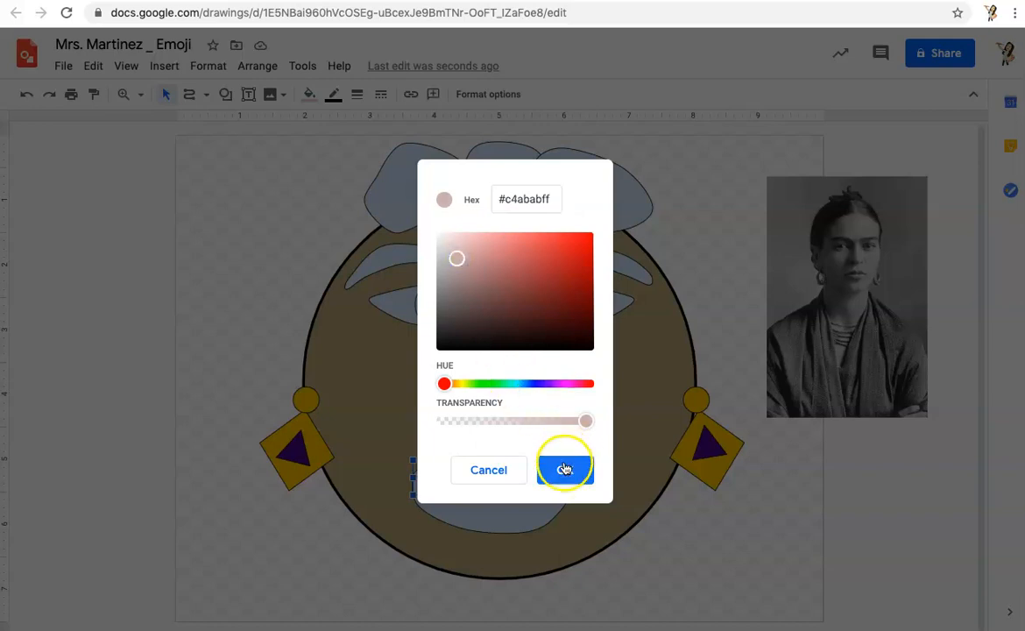
# Fill the lower lip with the same custom pink as the upper lip
pyautogui.click(482, 519)
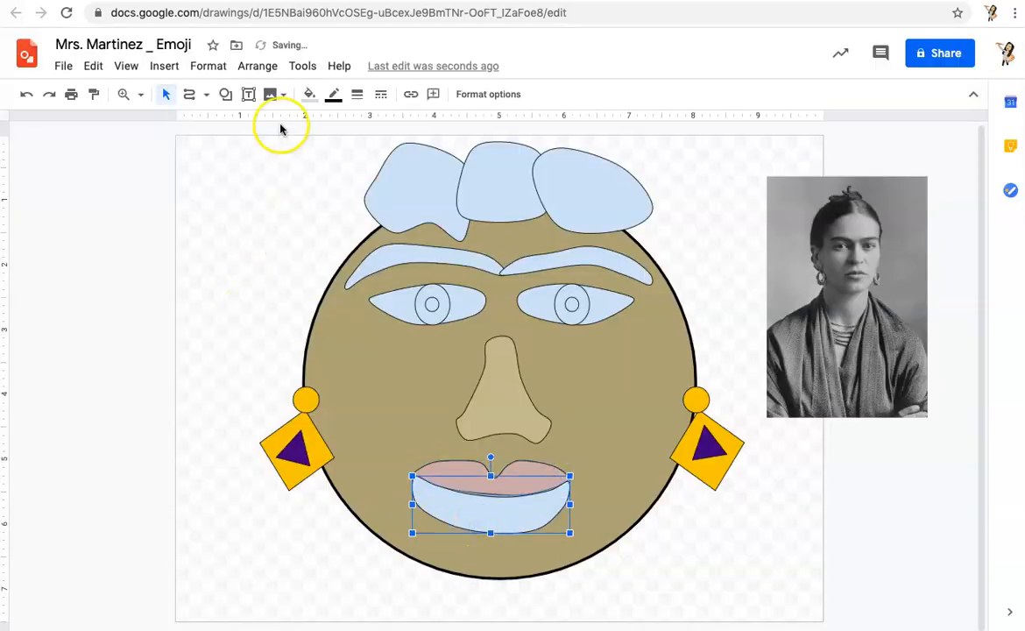
pyautogui.click(310, 95)
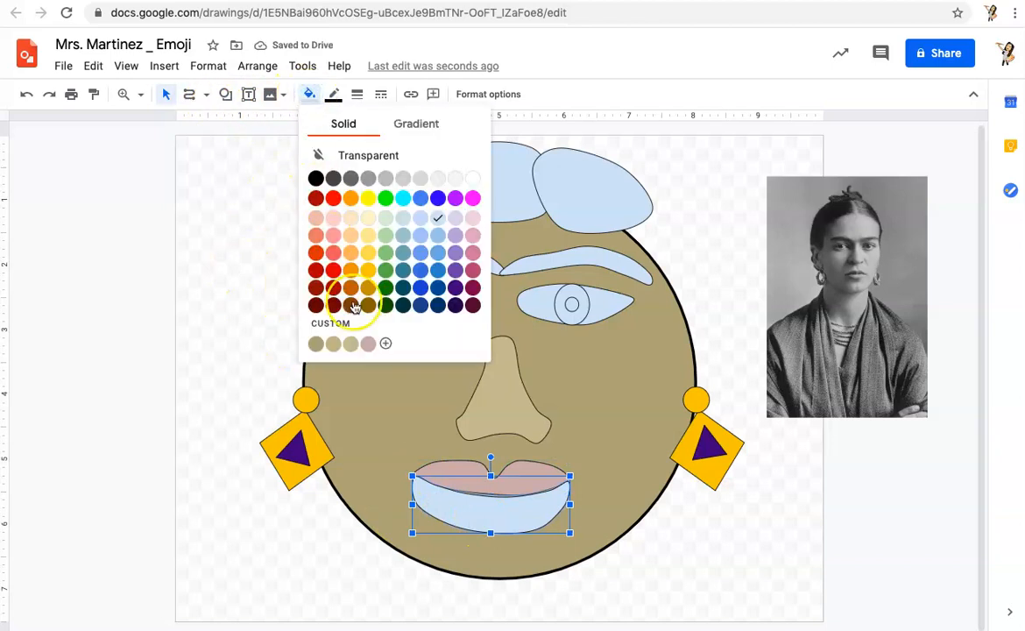
pyautogui.click(368, 344)
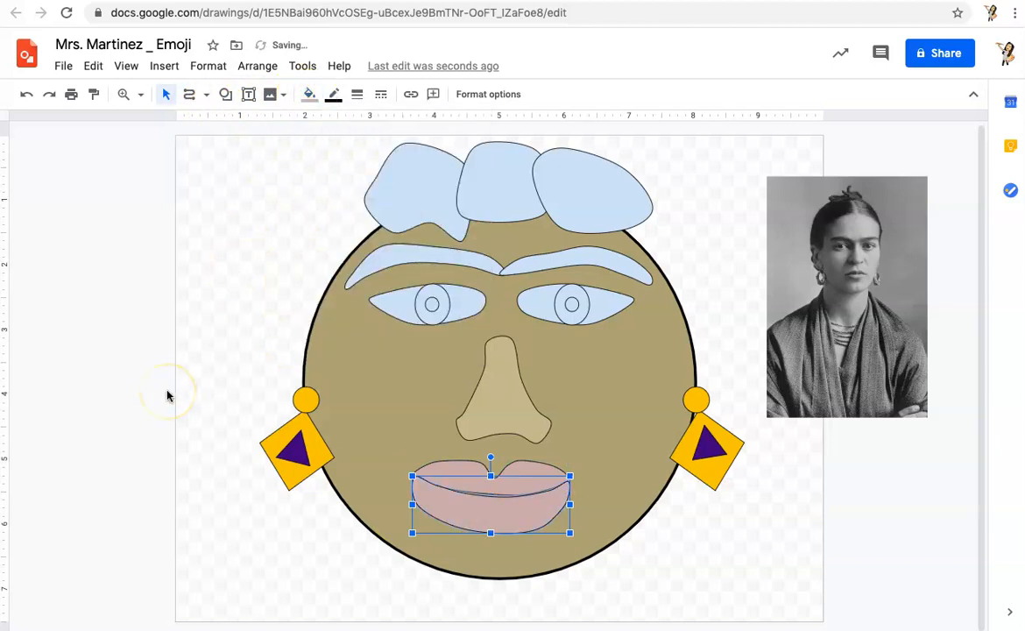
# Fill the left eyebrow with a dark custom brown, #433f33, mixed from the dark yellow-brown palette color
pyautogui.click(419, 256)
pyautogui.click(305, 98)
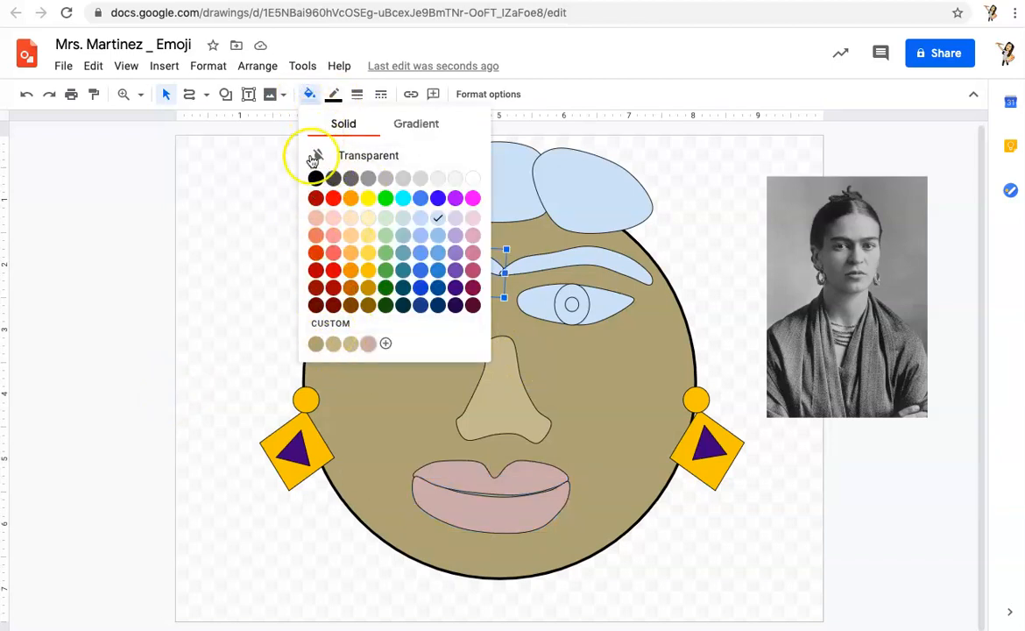
pyautogui.click(366, 306)
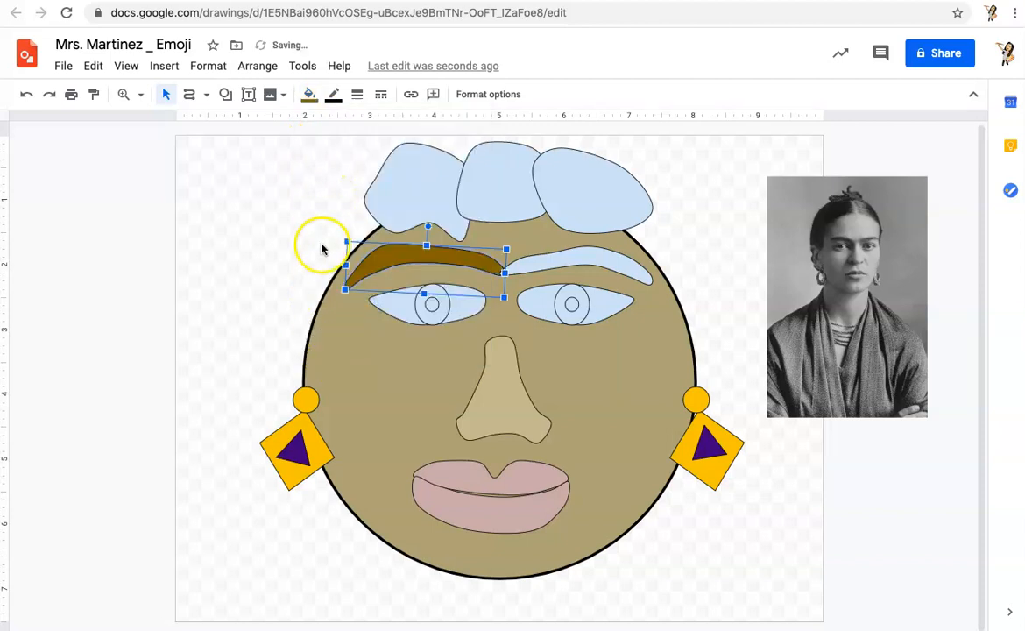
pyautogui.click(308, 93)
pyautogui.click(336, 320)
pyautogui.moveTo(594, 291); pyautogui.dragTo(489, 325)
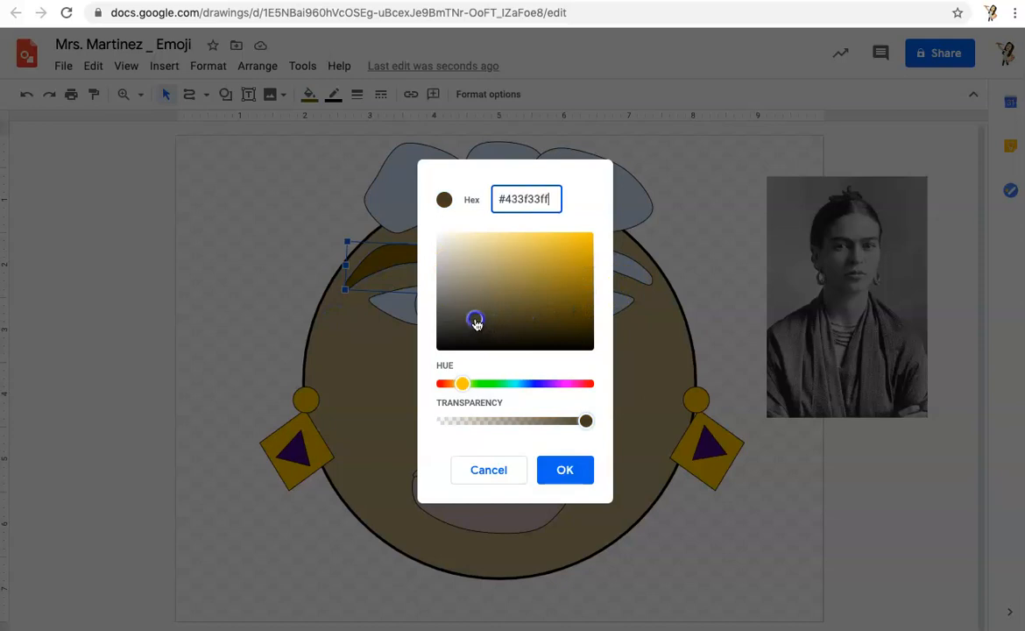
pyautogui.click(565, 470)
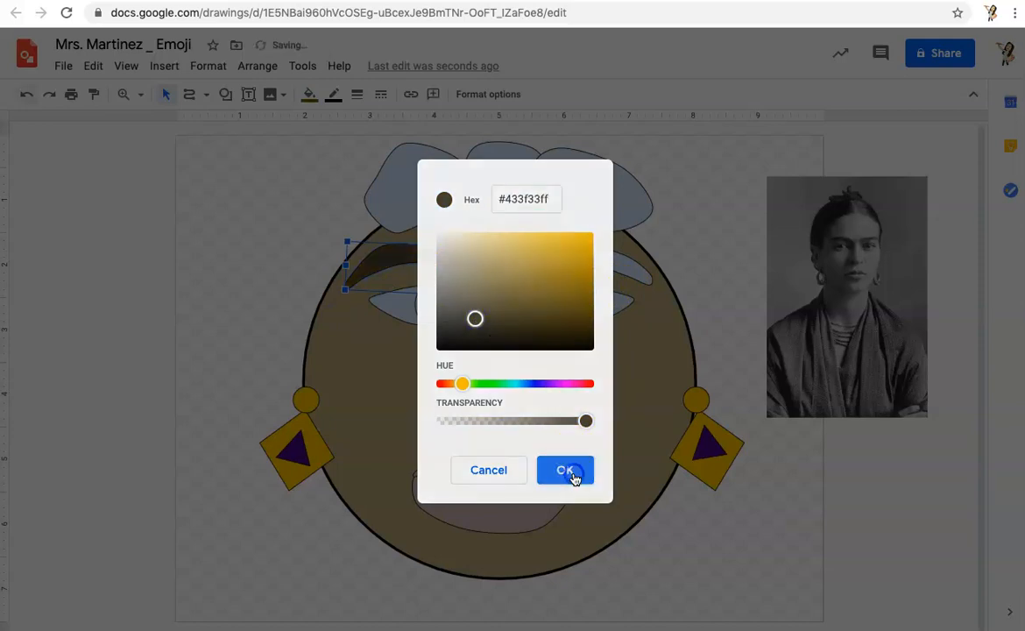
# Fill the right eyebrow with the same dark custom brown as the left eyebrow
pyautogui.click(532, 265)
pyautogui.click(309, 94)
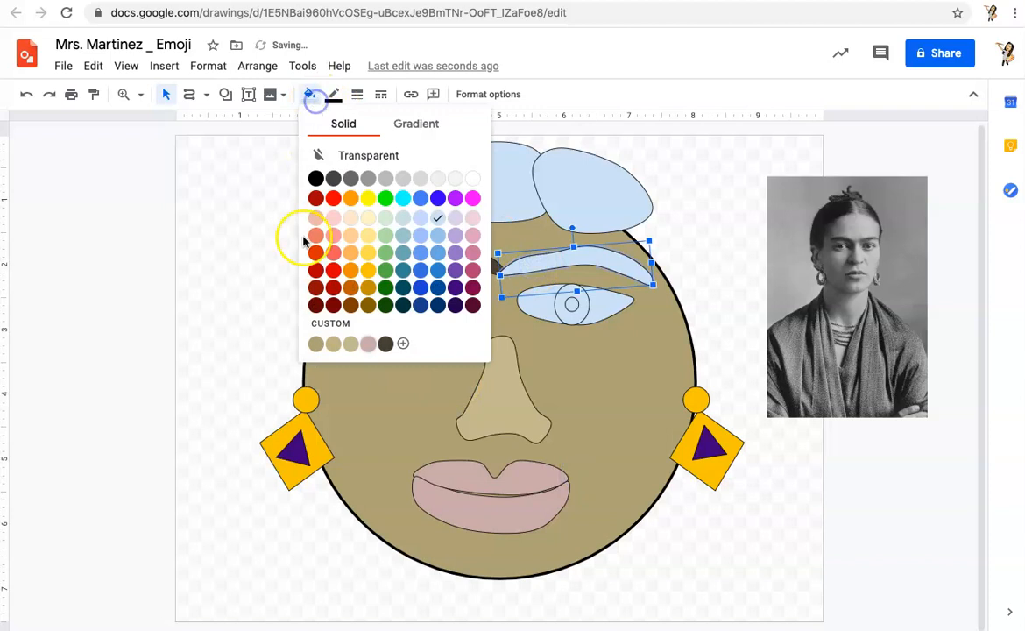
pyautogui.click(385, 347)
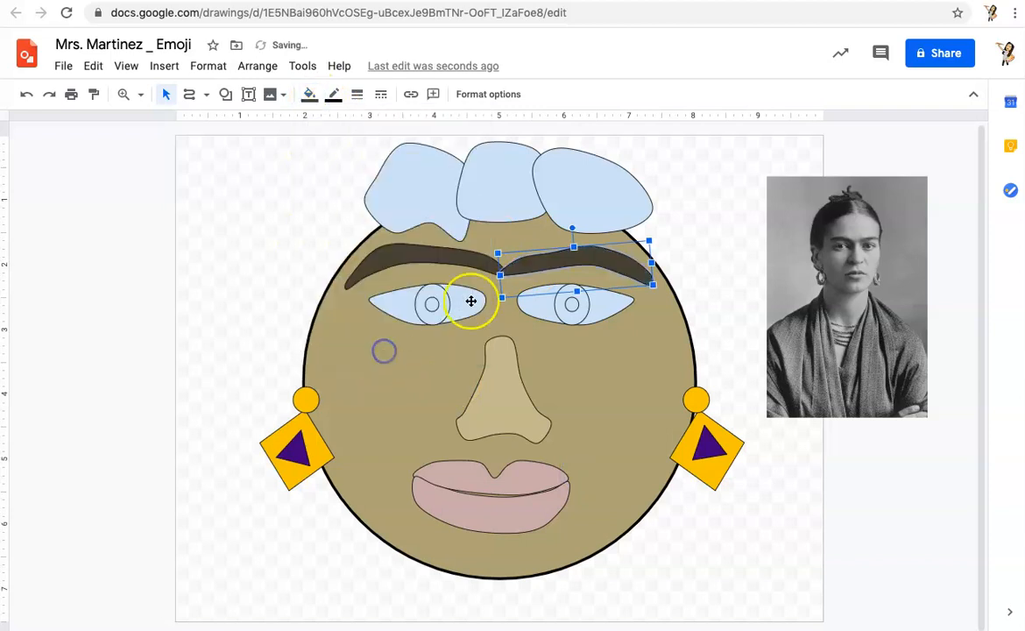
# Fill the left iris with a custom brown darker than the eyebrows, about #2d2b25
pyautogui.click(450, 219)
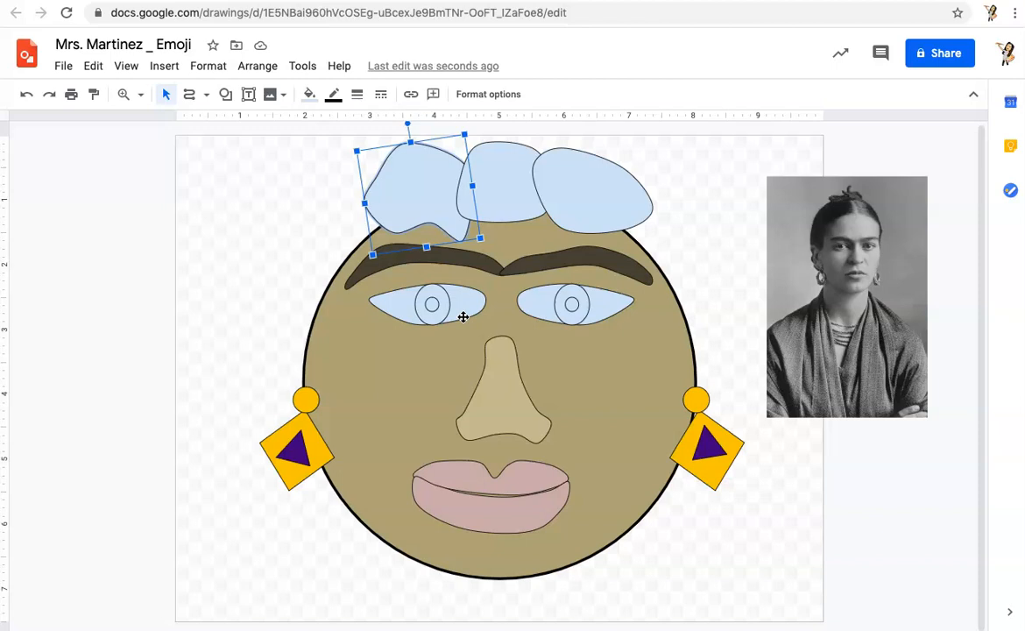
pyautogui.click(446, 301)
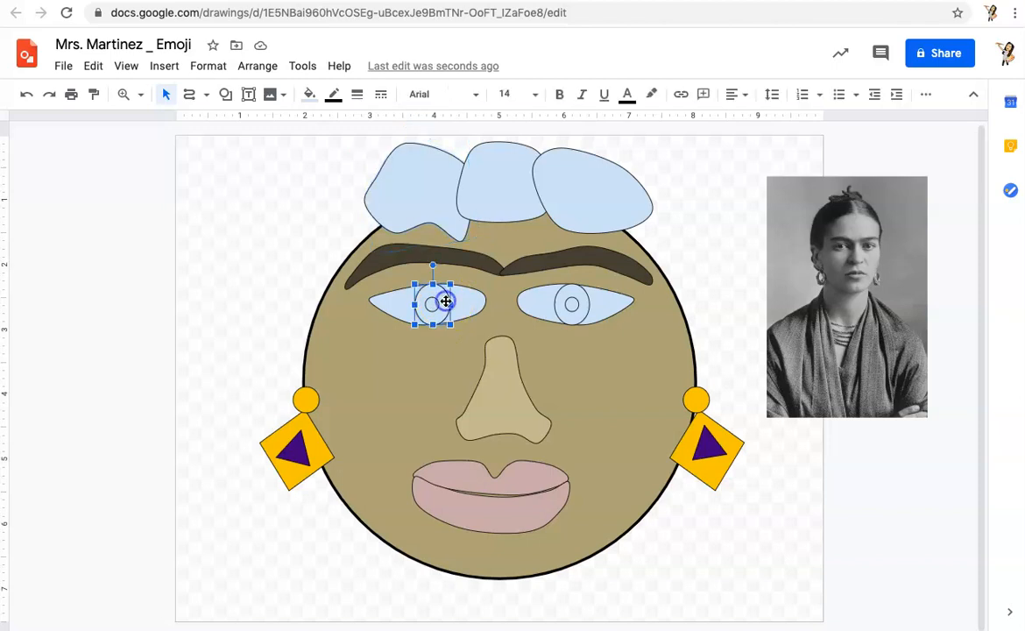
pyautogui.click(308, 94)
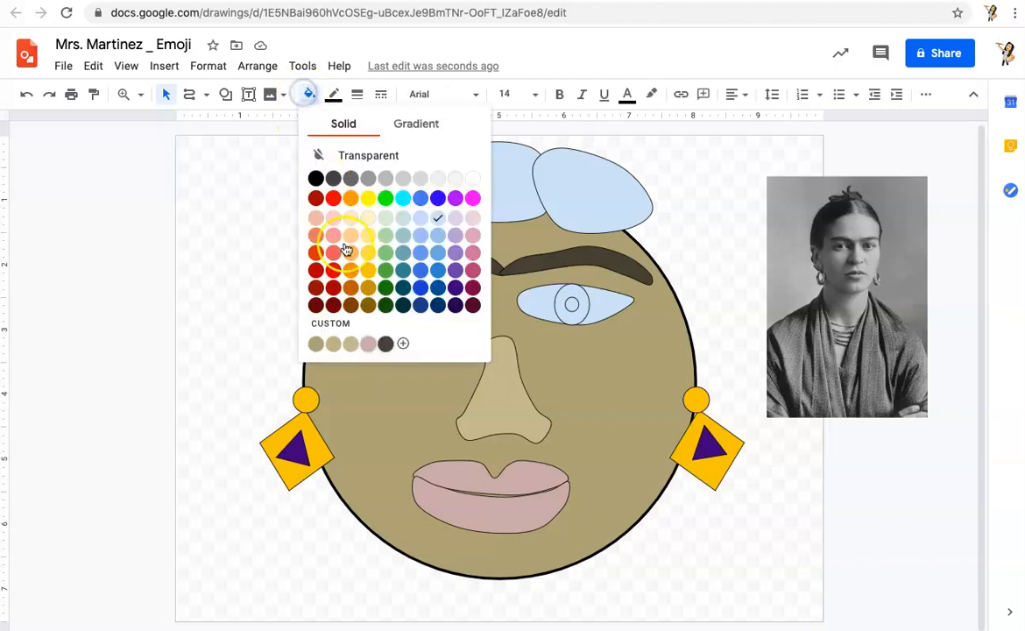
pyautogui.click(386, 344)
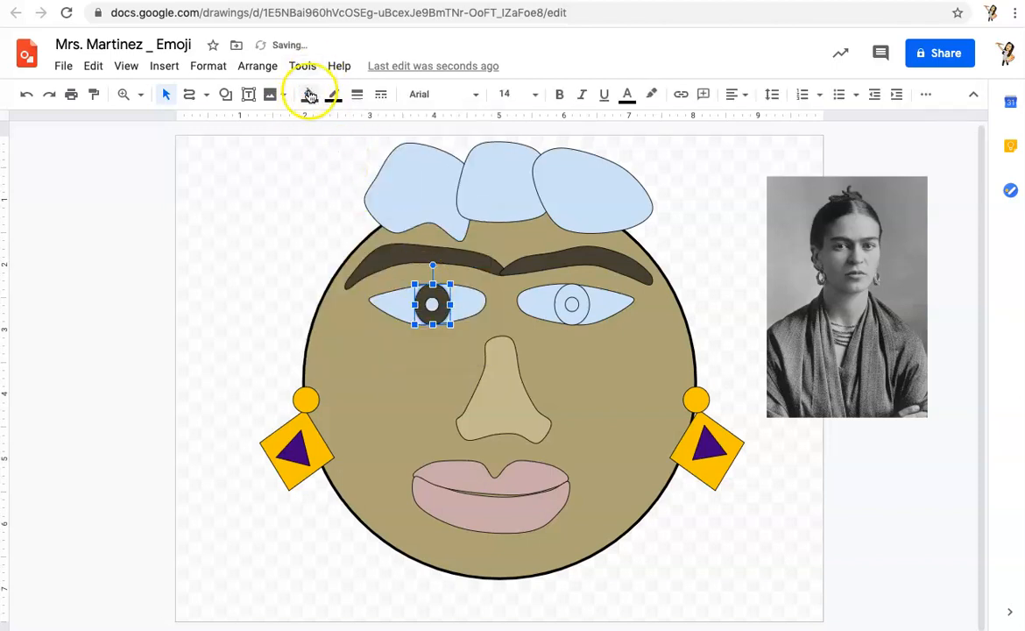
pyautogui.click(309, 94)
pyautogui.click(339, 325)
pyautogui.moveTo(471, 322); pyautogui.dragTo(472, 332)
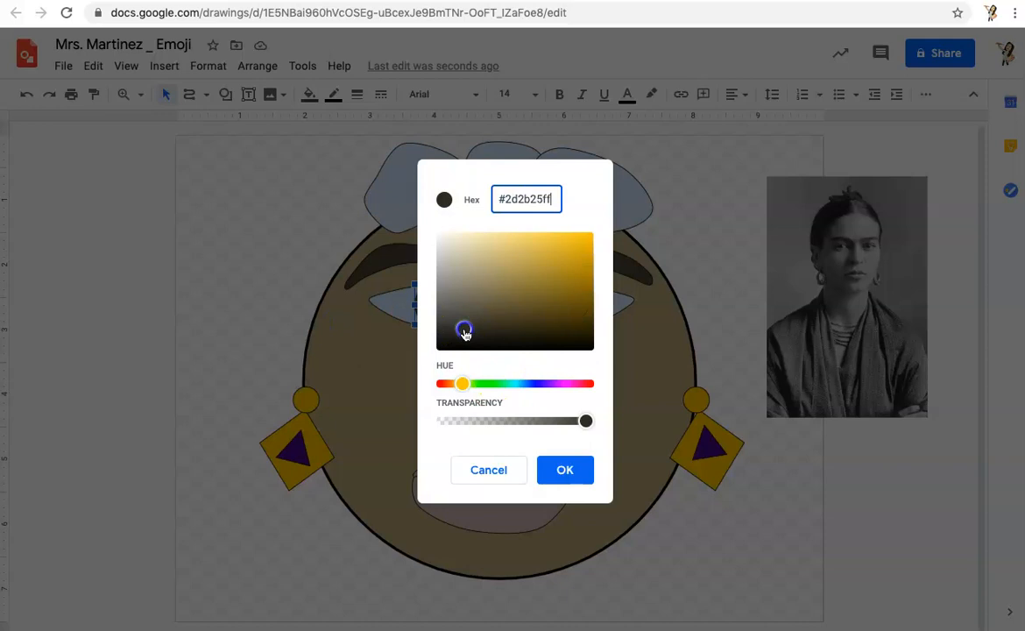
pyautogui.click(564, 469)
# Fill the right iris with the same very dark custom brown as the left iris
pyautogui.click(560, 305)
pyautogui.click(308, 94)
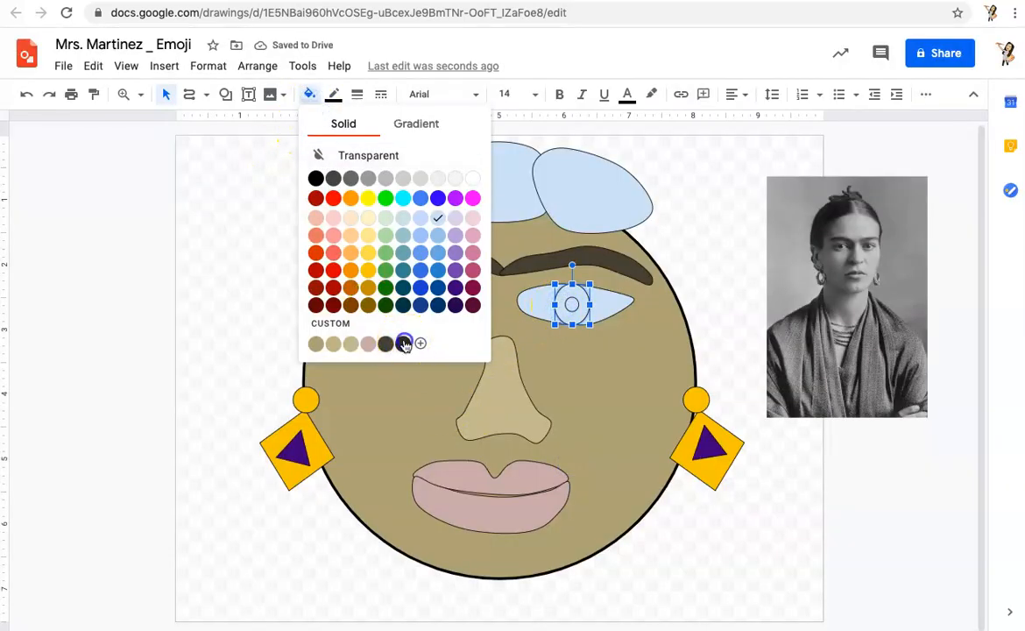
pyautogui.click(404, 343)
# Fill the pupils of both eyes with solid black
pyautogui.click(432, 304)
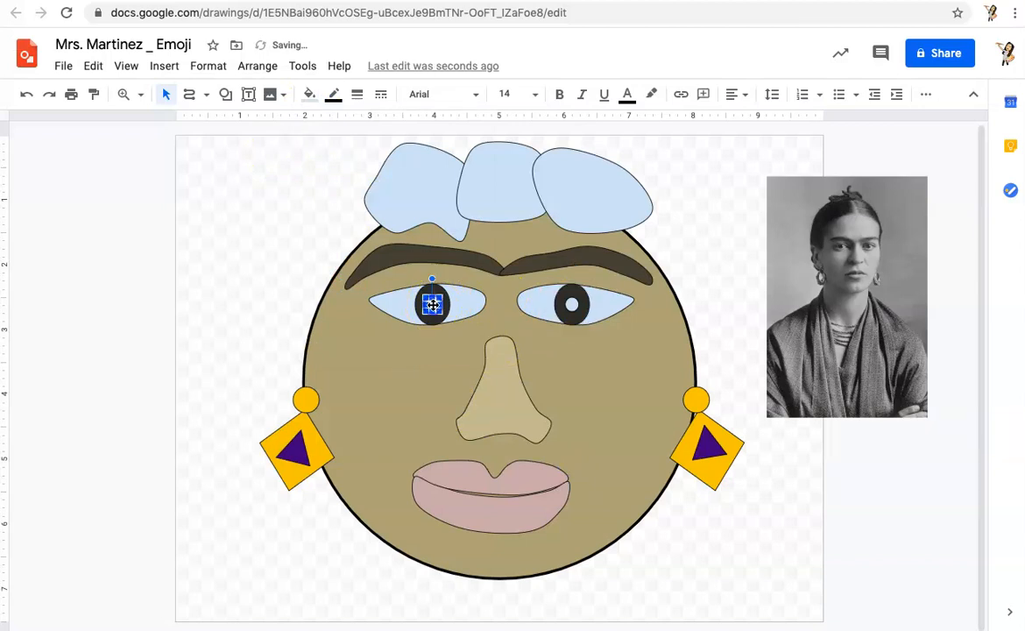
pyautogui.click(337, 93)
pyautogui.click(310, 94)
pyautogui.click(316, 177)
pyautogui.click(572, 305)
pyautogui.click(309, 94)
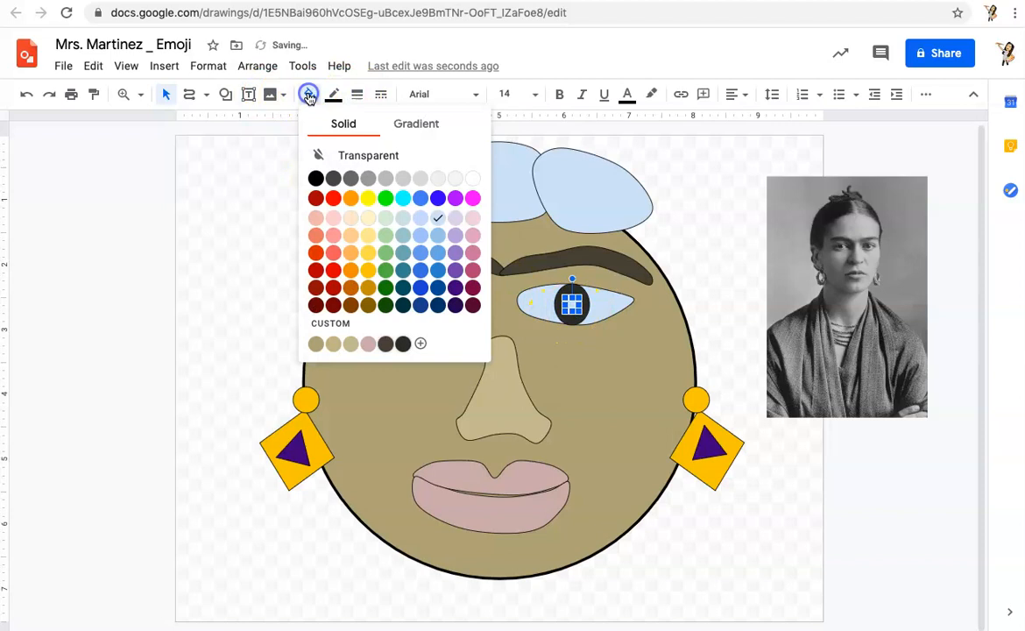
pyautogui.click(316, 178)
pyautogui.click(267, 265)
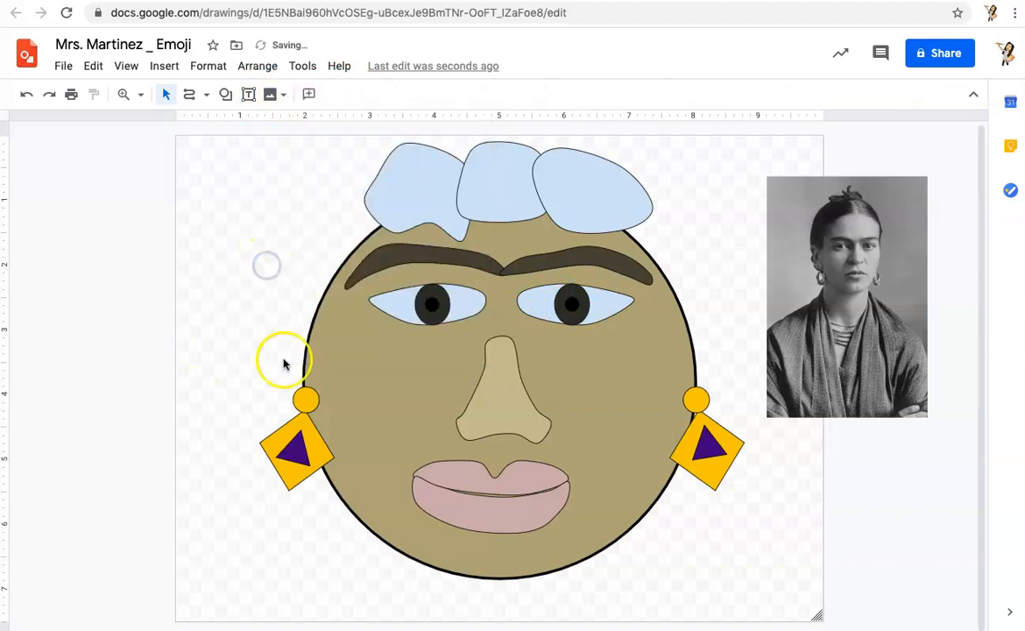
# Fill the almond shapes of both eyes with solid white
pyautogui.click(392, 307)
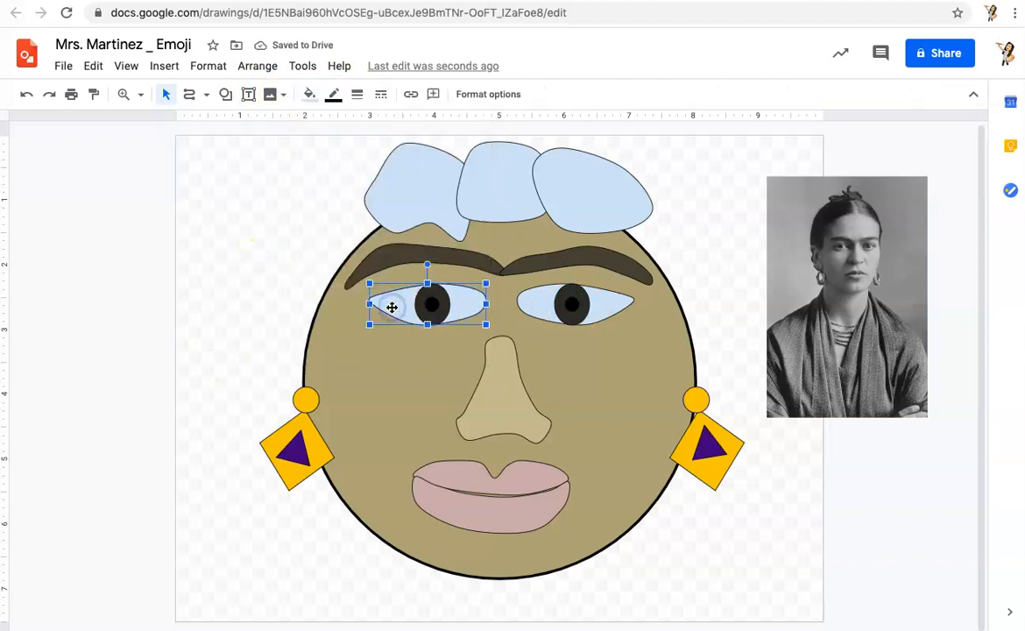
pyautogui.click(308, 94)
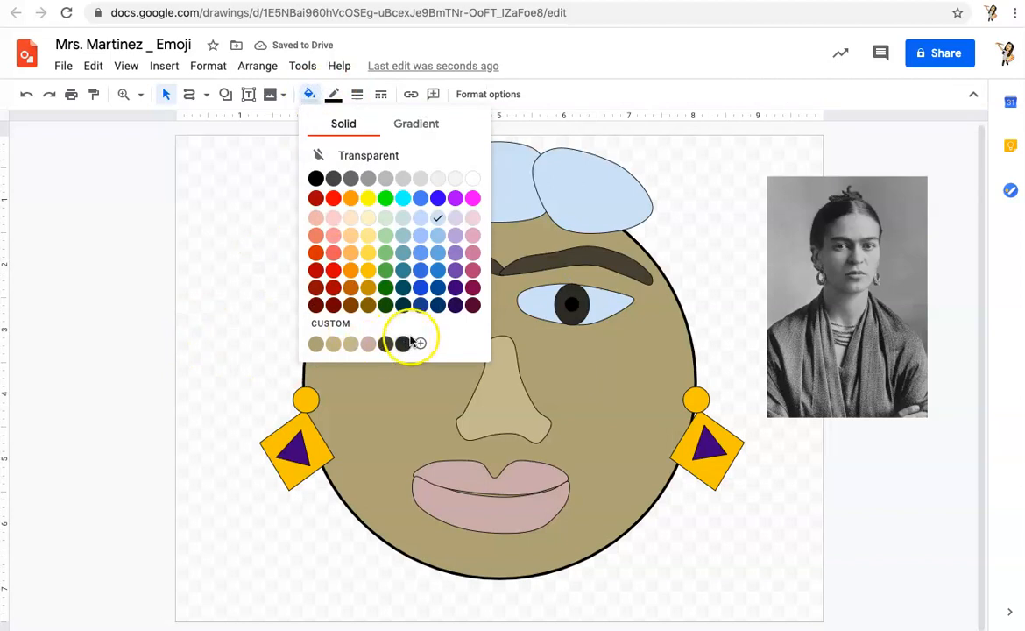
pyautogui.click(473, 178)
pyautogui.click(552, 314)
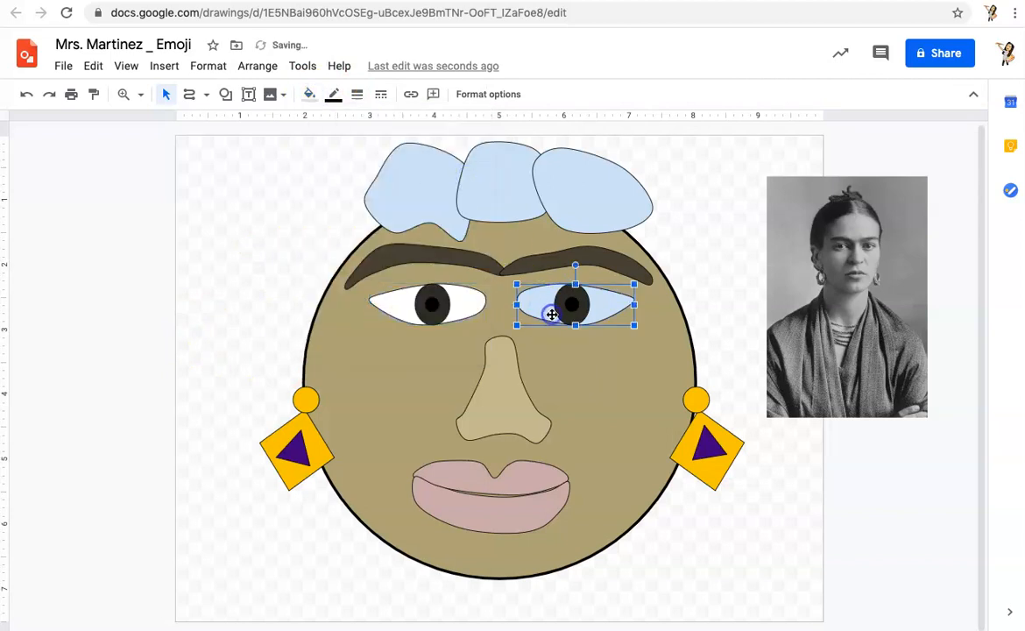
pyautogui.click(309, 94)
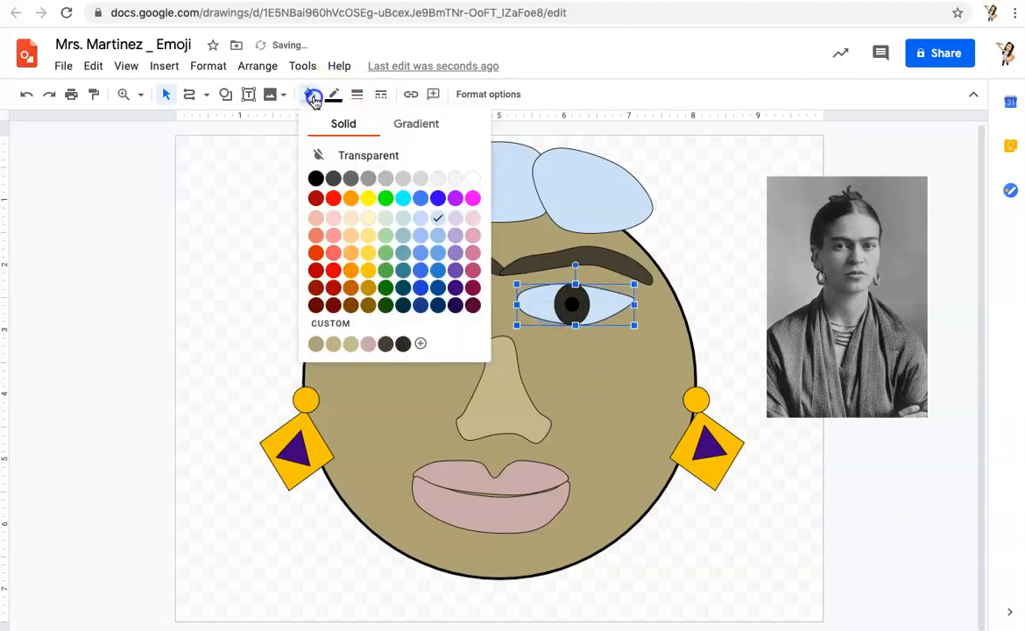
pyautogui.click(474, 178)
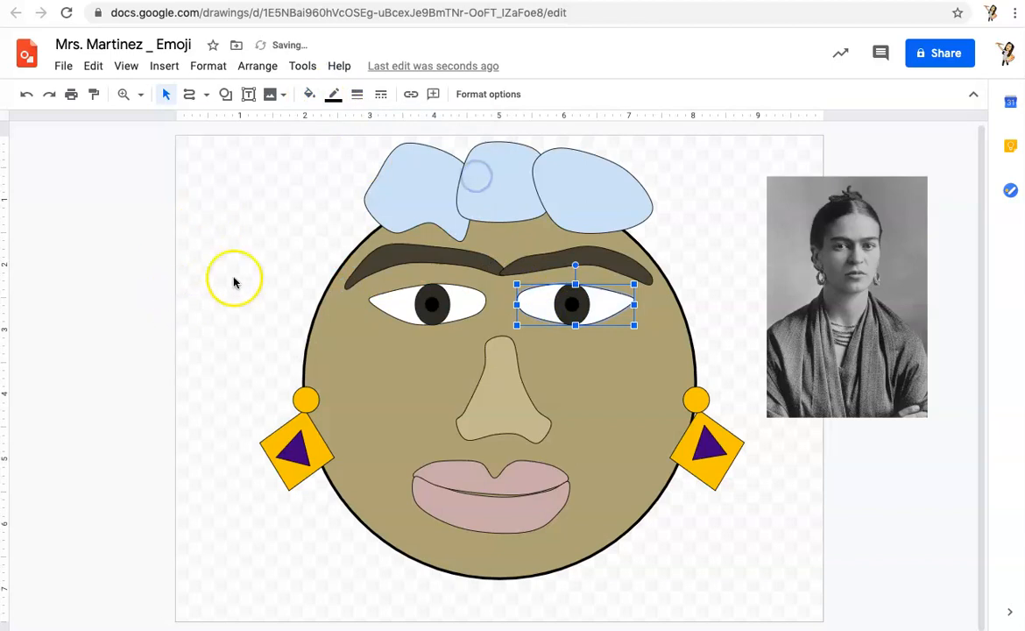
# Fill the three flower shapes on top of the head with bright blue, yellow and dark purple, in that order across the head
pyautogui.click(403, 202)
pyautogui.click(309, 94)
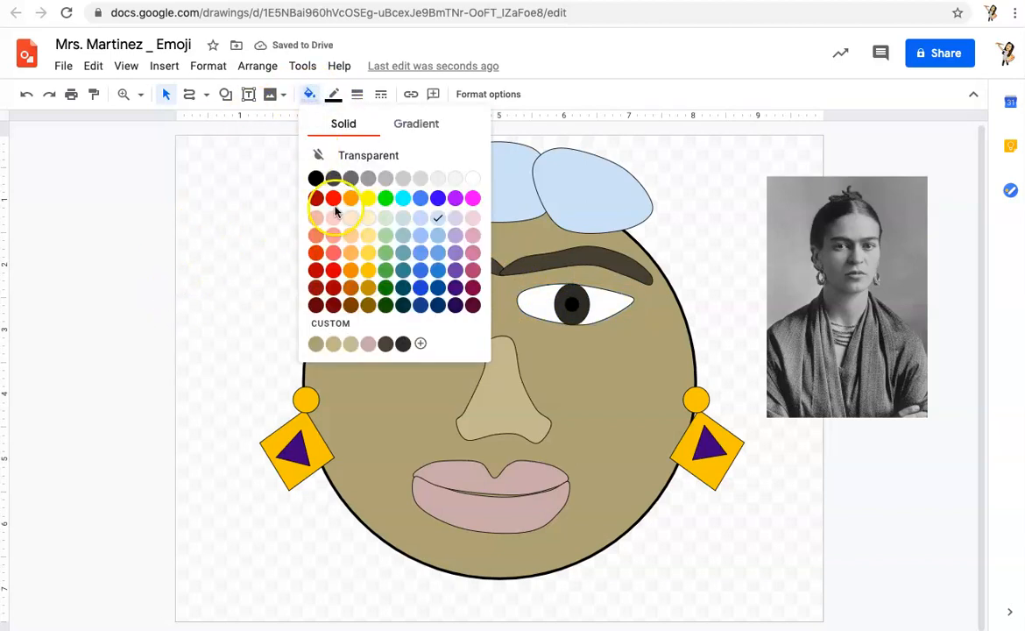
pyautogui.click(437, 200)
pyautogui.click(496, 186)
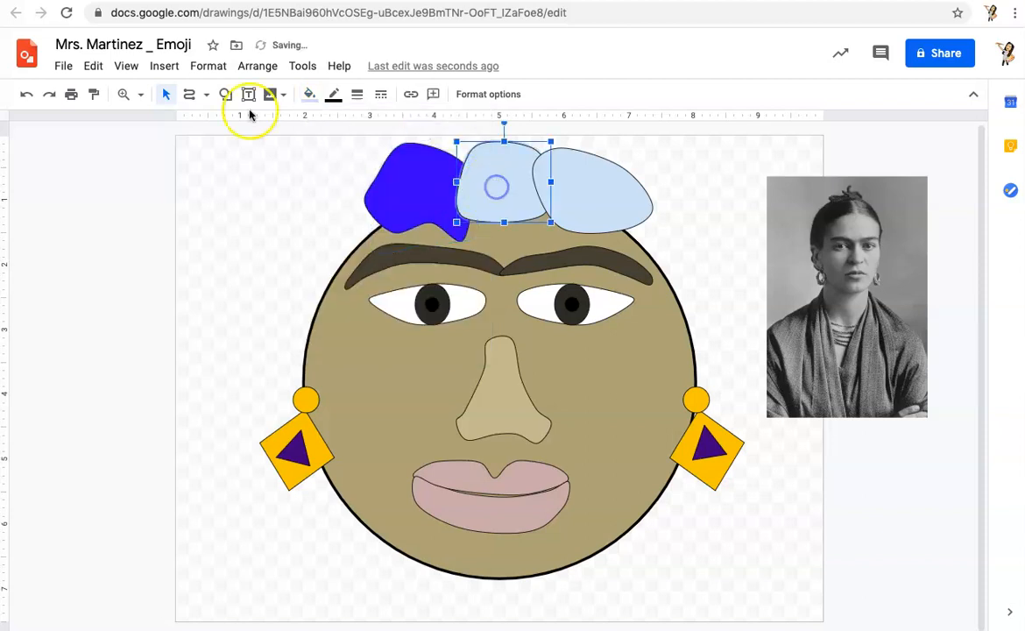
pyautogui.click(308, 94)
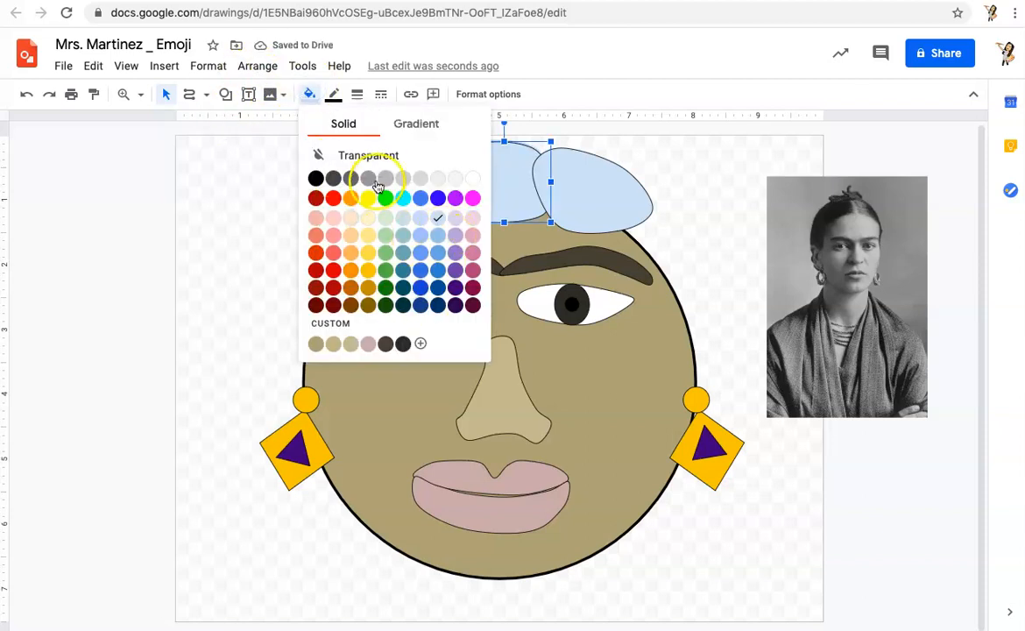
pyautogui.click(368, 198)
pyautogui.click(603, 189)
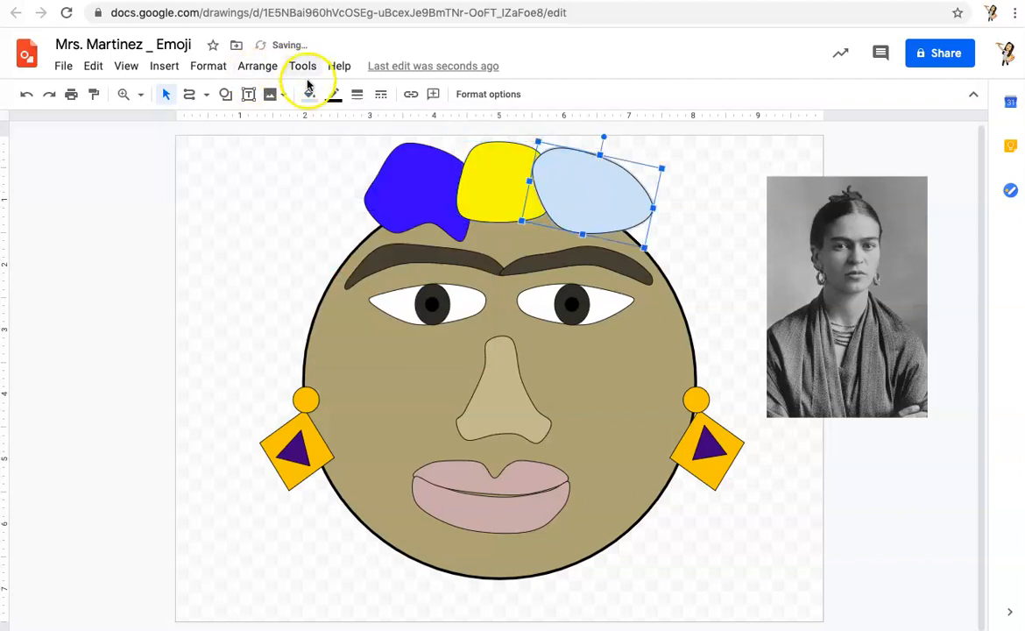
pyautogui.click(308, 94)
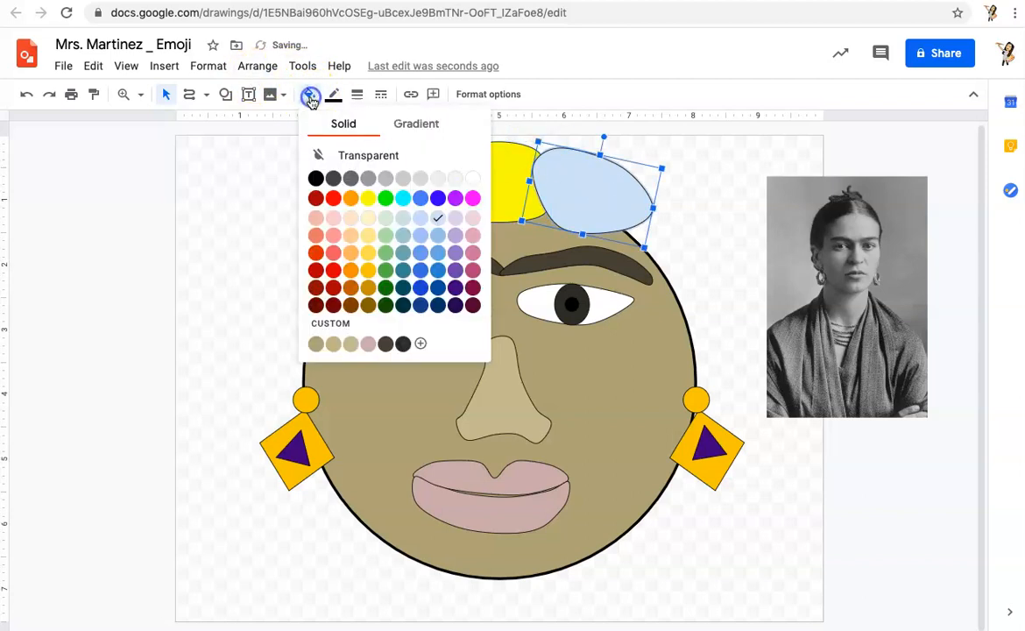
pyautogui.click(455, 287)
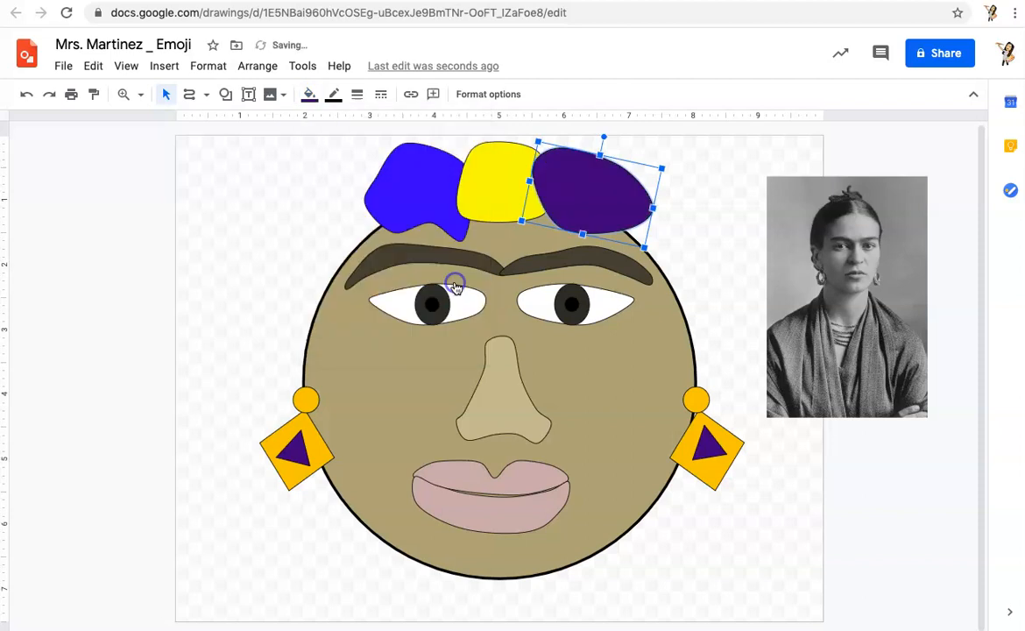
pyautogui.click(18, 417)
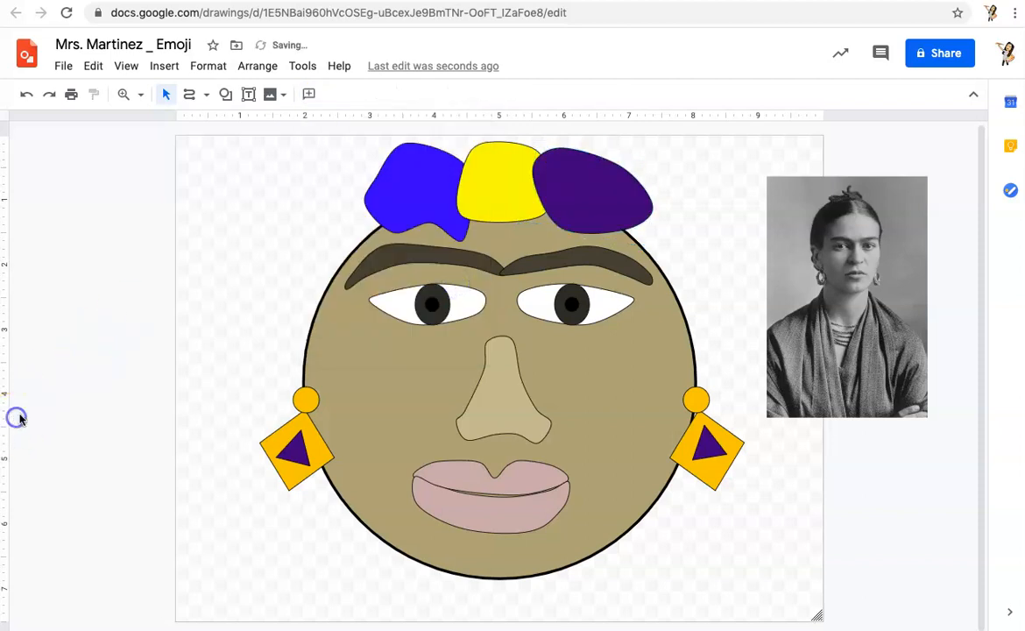
# Stretch the blue and purple flowers outward past the head's edges, then widen the yellow flower toward the blue one and nudge it into place
pyautogui.click(380, 179)
pyautogui.moveTo(350, 212); pyautogui.dragTo(345, 216)
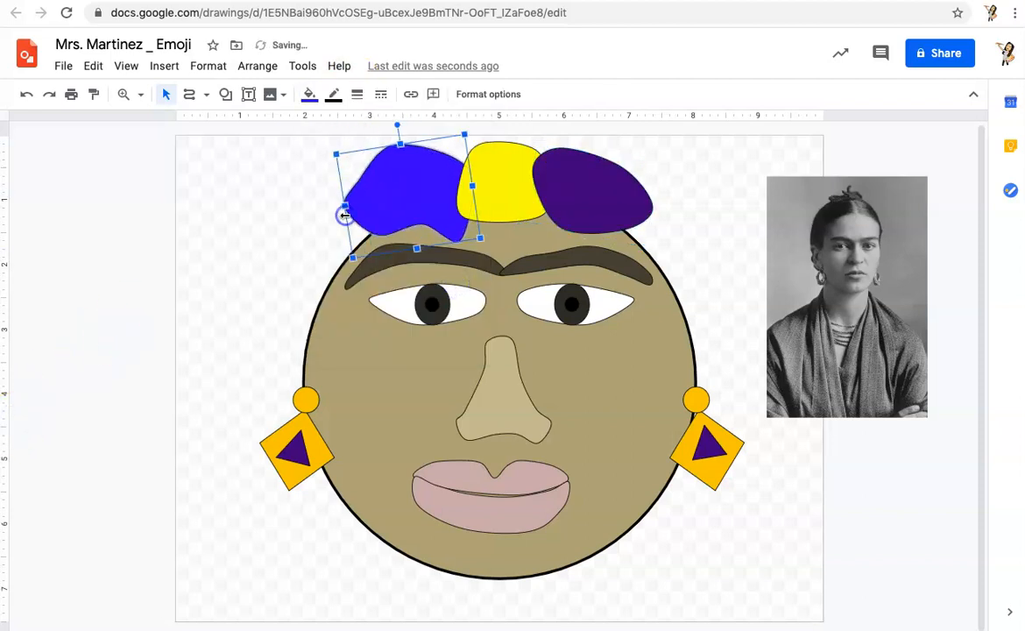
pyautogui.click(581, 188)
pyautogui.moveTo(653, 209); pyautogui.dragTo(680, 219)
pyautogui.click(508, 192)
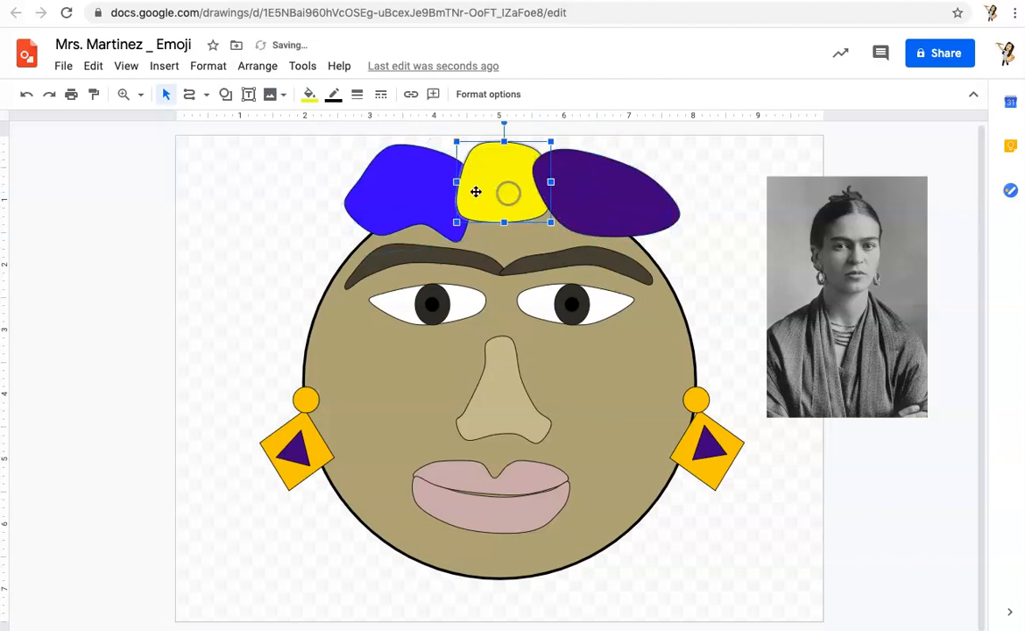
pyautogui.moveTo(456, 183); pyautogui.dragTo(444, 182)
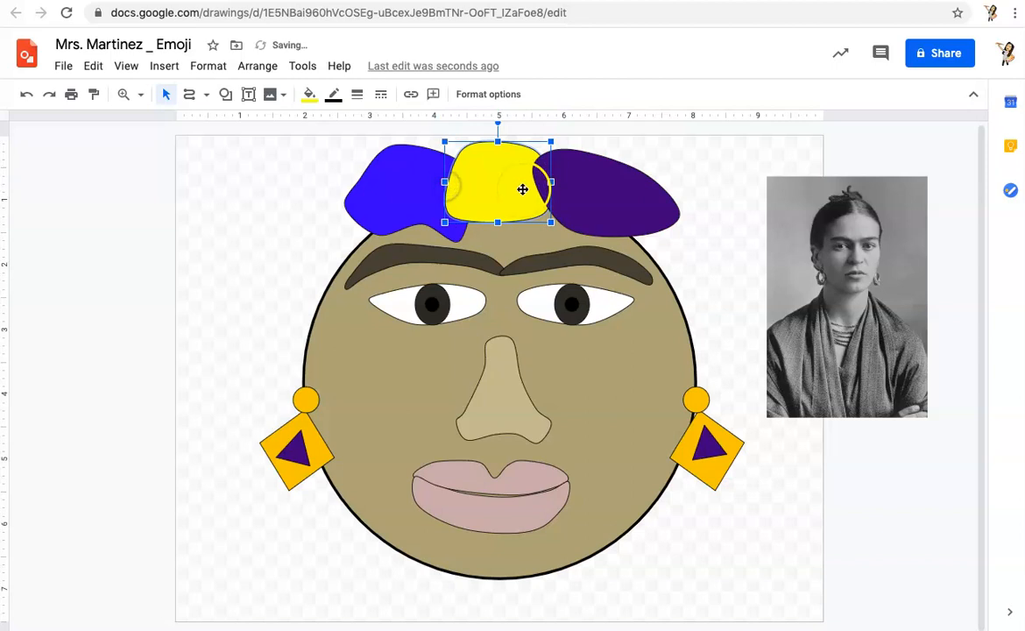
pyautogui.moveTo(523, 189); pyautogui.dragTo(525, 189)
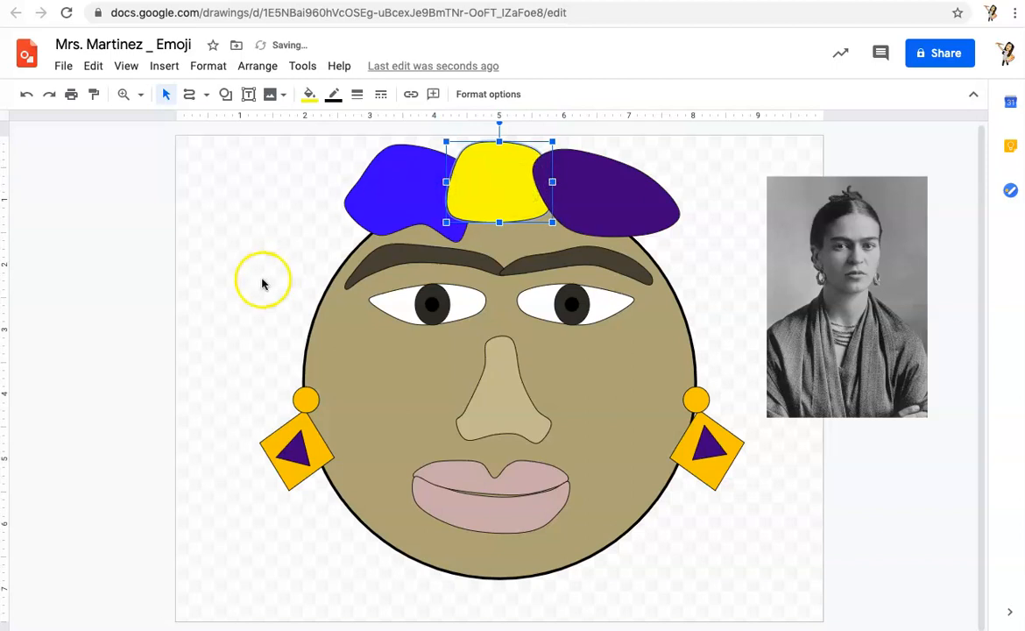
pyautogui.click(102, 359)
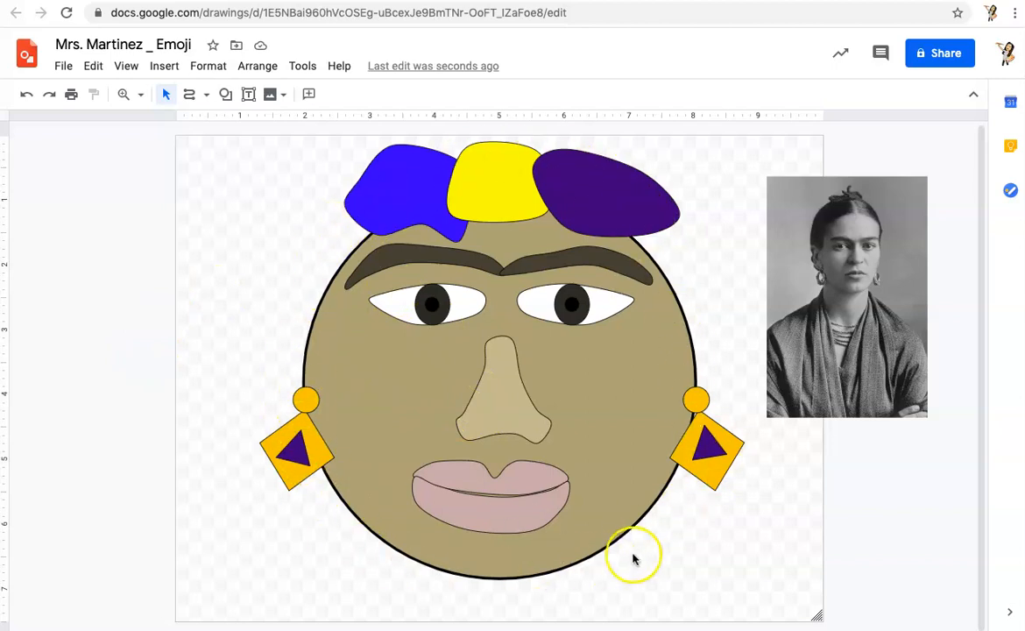
# Make the outlines of all the face, flower and earring shapes transparent, leaving the reference photo out of the selection
pyautogui.click(237, 141)
pyautogui.moveTo(270, 149); pyautogui.dragTo(750, 585)
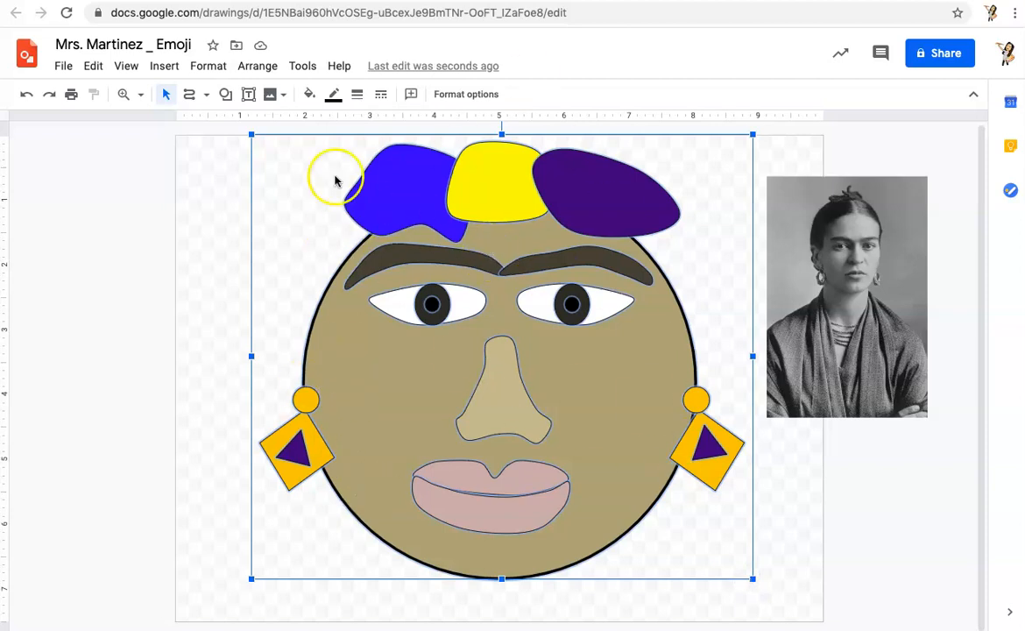
pyautogui.click(332, 94)
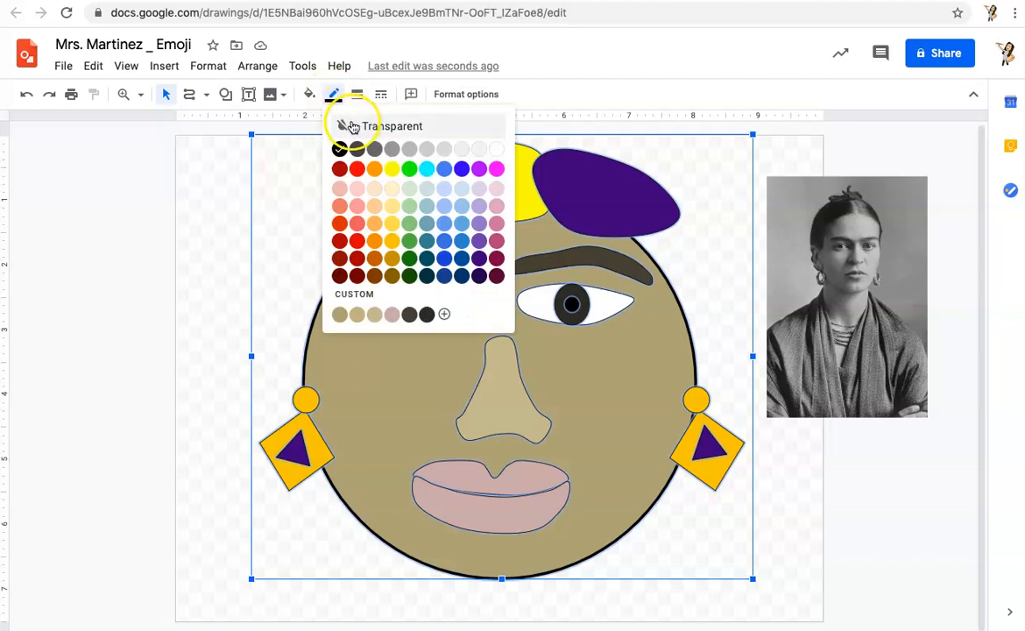
pyautogui.click(354, 128)
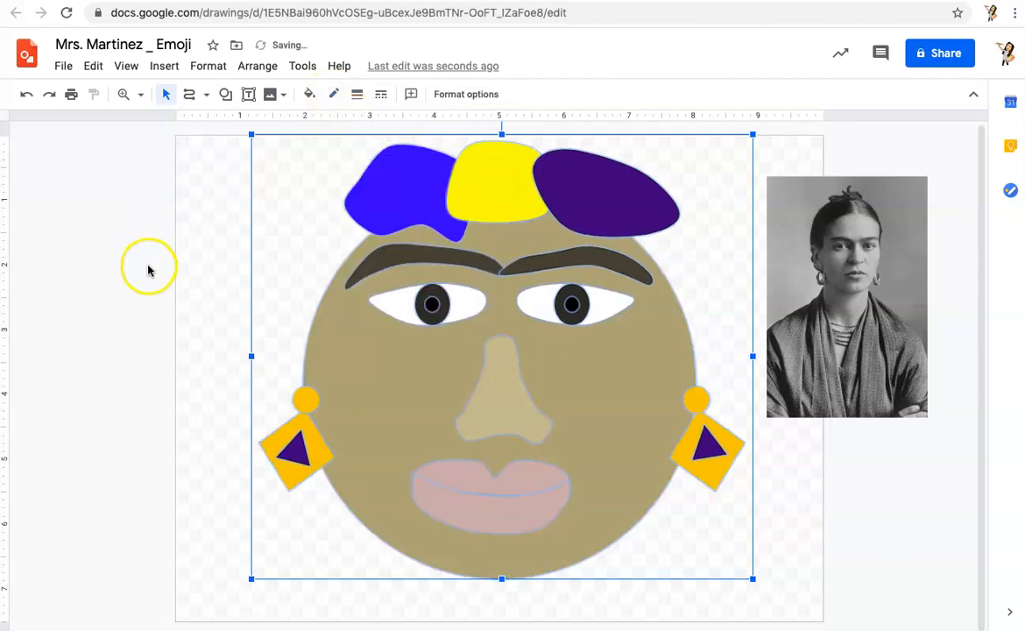
pyautogui.click(124, 314)
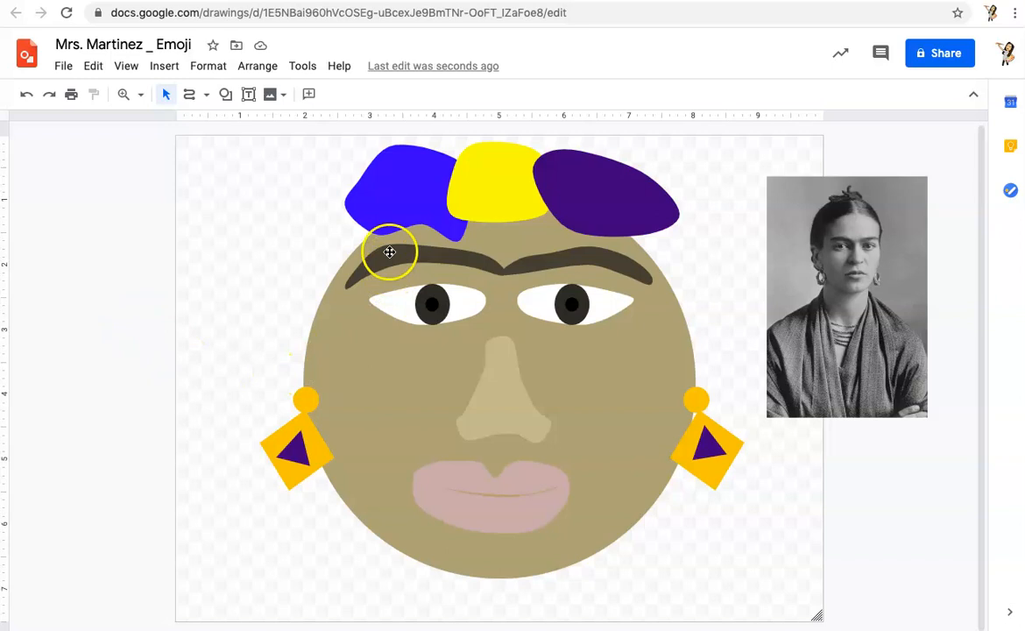
# Draw thin black swirling petal lines on the blue and yellow flowers with the Scribble tool
pyautogui.click(196, 96)
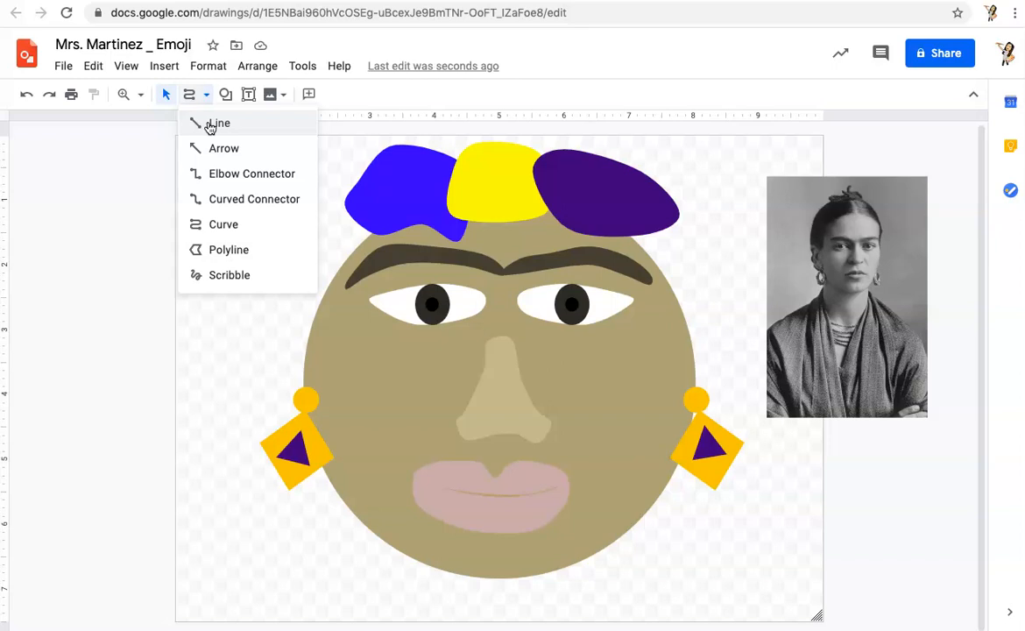
pyautogui.click(219, 277)
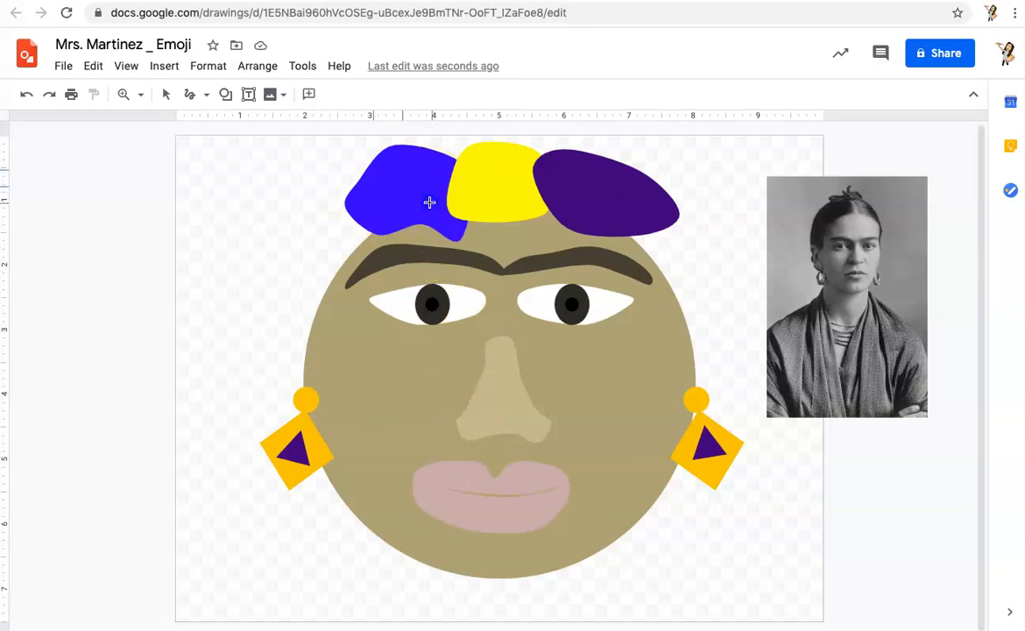
pyautogui.moveTo(392, 194); pyautogui.dragTo(393, 195)
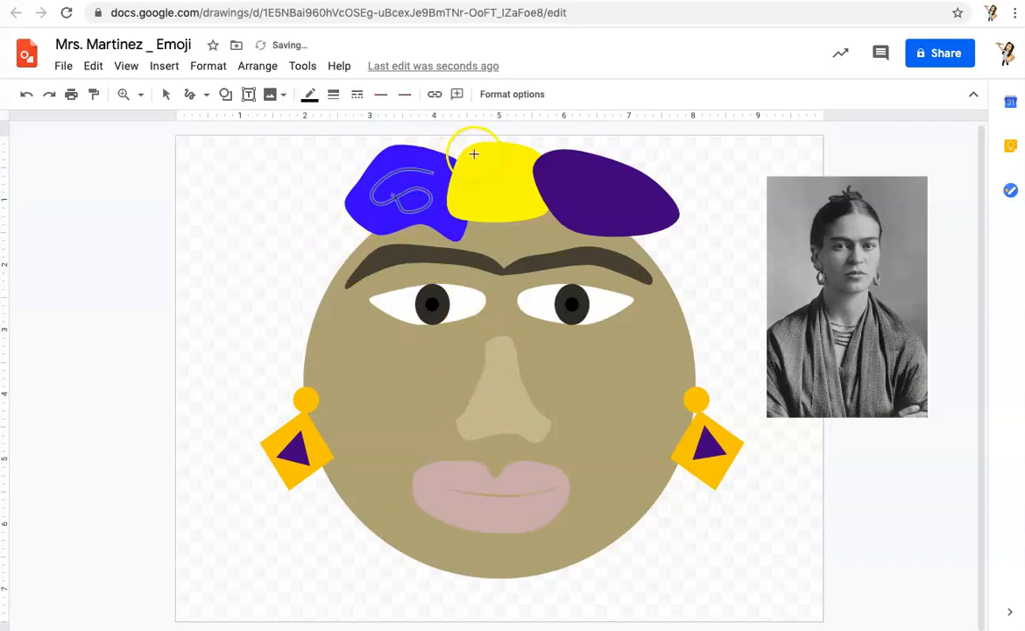
pyautogui.moveTo(471, 173)
pyautogui.mouseDown()
pyautogui.moveTo(503, 156)
pyautogui.moveTo(513, 164)
pyautogui.moveTo(528, 179)
pyautogui.moveTo(518, 171)
pyautogui.moveTo(505, 207)
pyautogui.moveTo(479, 192)
pyautogui.moveTo(495, 173)
pyautogui.moveTo(487, 189)
pyautogui.moveTo(531, 188)
pyautogui.moveTo(517, 214)
pyautogui.moveTo(459, 212)
pyautogui.moveTo(481, 204)
pyautogui.moveTo(459, 171)
pyautogui.moveTo(484, 151)
pyautogui.moveTo(521, 151)
pyautogui.mouseUp()
pyautogui.moveTo(508, 192)
pyautogui.mouseDown()
pyautogui.moveTo(475, 193)
pyautogui.moveTo(480, 221)
pyautogui.moveTo(459, 205)
pyautogui.mouseUp()
# Scribble curved petal lines inside the purple flower, undoing the stray stroke near its edge
pyautogui.moveTo(546, 166)
pyautogui.mouseDown()
pyautogui.moveTo(611, 173)
pyautogui.moveTo(661, 211)
pyautogui.moveTo(610, 232)
pyautogui.moveTo(609, 195)
pyautogui.moveTo(626, 192)
pyautogui.moveTo(628, 202)
pyautogui.moveTo(589, 225)
pyautogui.moveTo(601, 225)
pyautogui.moveTo(531, 176)
pyautogui.mouseUp()
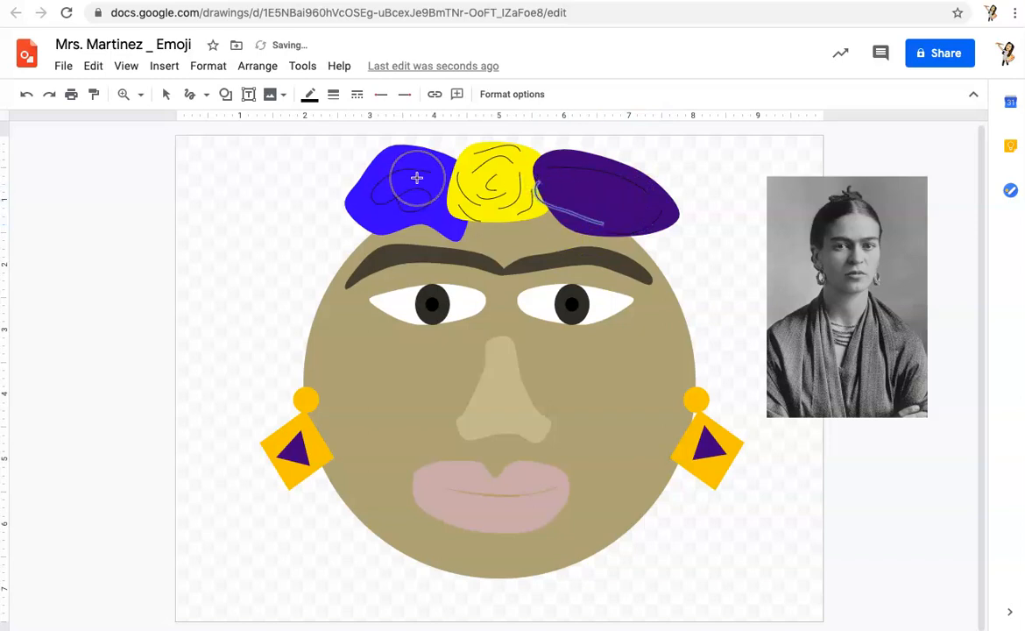
pyautogui.hotkey('ctrl', 'z')
pyautogui.moveTo(639, 215)
pyautogui.mouseDown()
pyautogui.moveTo(587, 182)
pyautogui.moveTo(572, 208)
pyautogui.moveTo(605, 211)
pyautogui.moveTo(586, 219)
pyautogui.mouseUp()
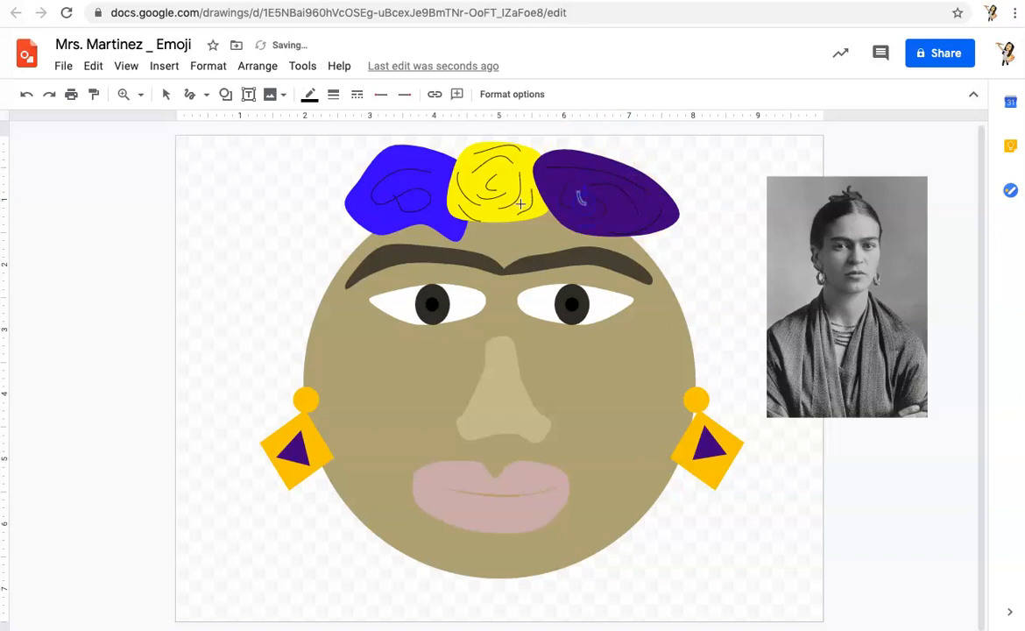
# Add more scribbled petal lines around the blue flower's central swirl to fill out its edges
pyautogui.moveTo(438, 173)
pyautogui.mouseDown()
pyautogui.moveTo(453, 229)
pyautogui.moveTo(430, 226)
pyautogui.mouseUp()
pyautogui.moveTo(382, 202)
pyautogui.mouseDown()
pyautogui.moveTo(417, 216)
pyautogui.moveTo(382, 213)
pyautogui.mouseUp()
pyautogui.moveTo(373, 171)
pyautogui.mouseDown()
pyautogui.moveTo(400, 153)
pyautogui.moveTo(424, 155)
pyautogui.mouseUp()
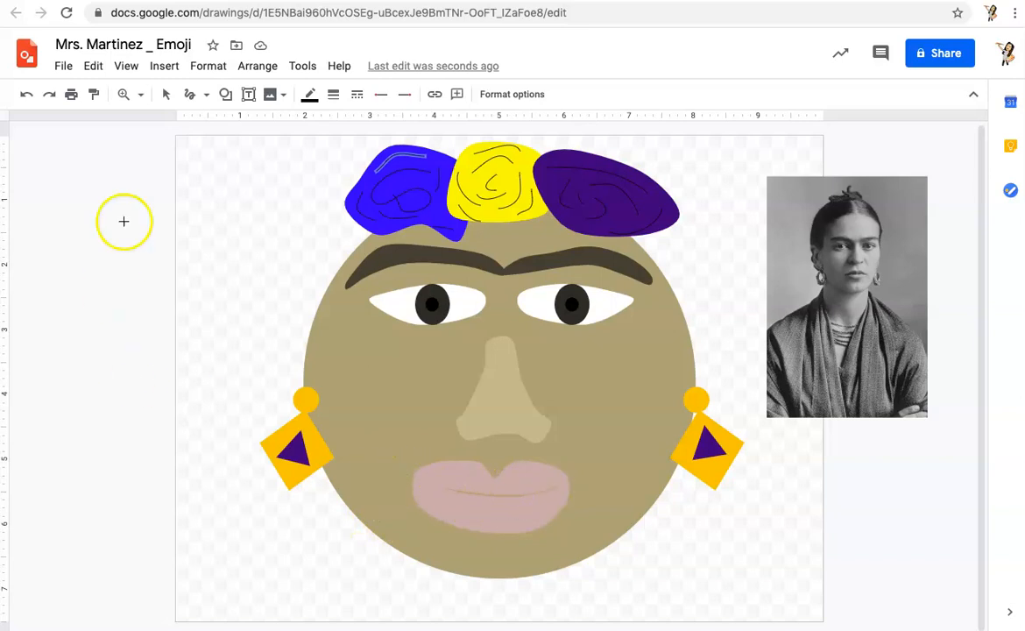
# Move the upper and lower lips slightly apart so a thin strip of skin separates them
pyautogui.click(163, 94)
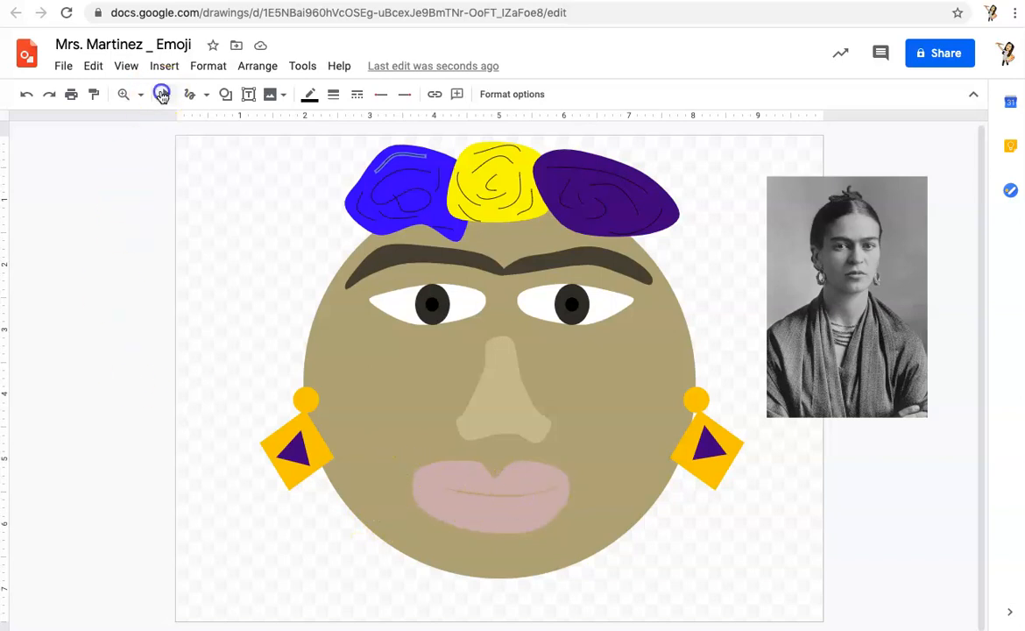
pyautogui.click(475, 509)
pyautogui.moveTo(465, 505); pyautogui.dragTo(515, 476)
pyautogui.click(188, 489)
pyautogui.click(126, 475)
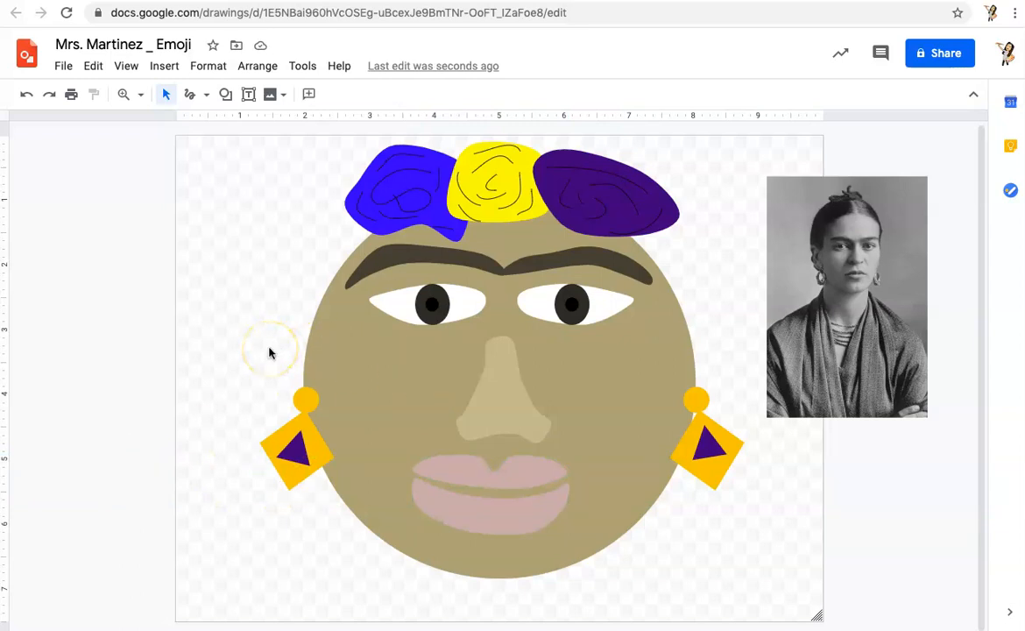
# Delete the black-and-white reference portrait beside the face
pyautogui.click(812, 281)
pyautogui.press('Delete')
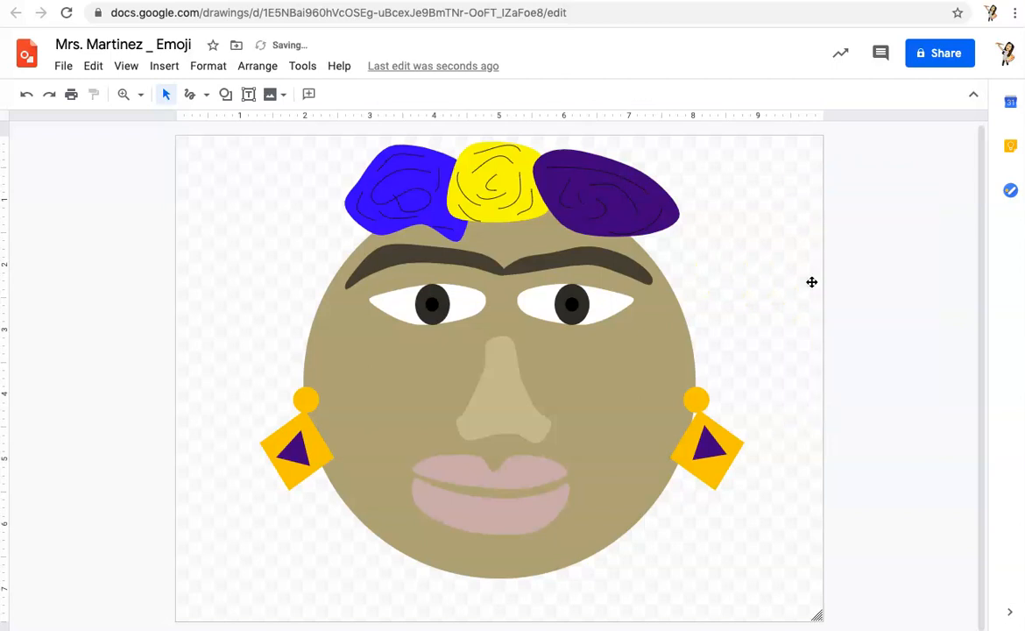